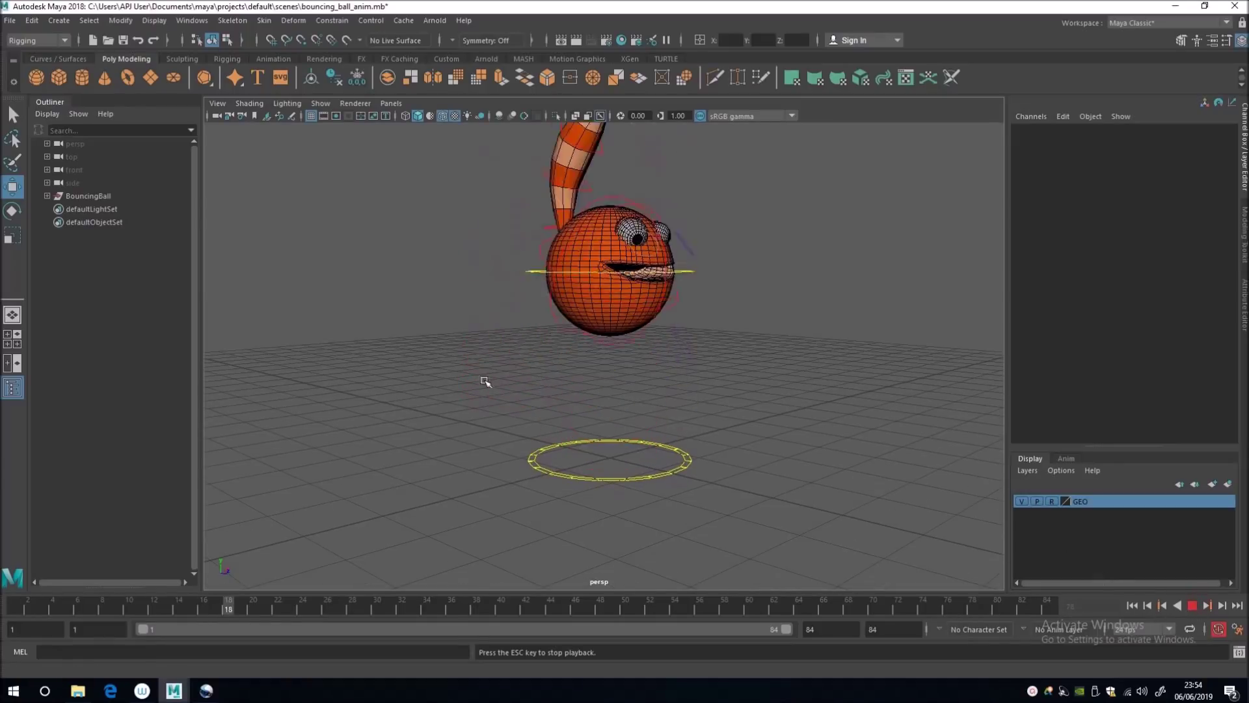
left_click_drag(485, 381, 306, 388, "alt")
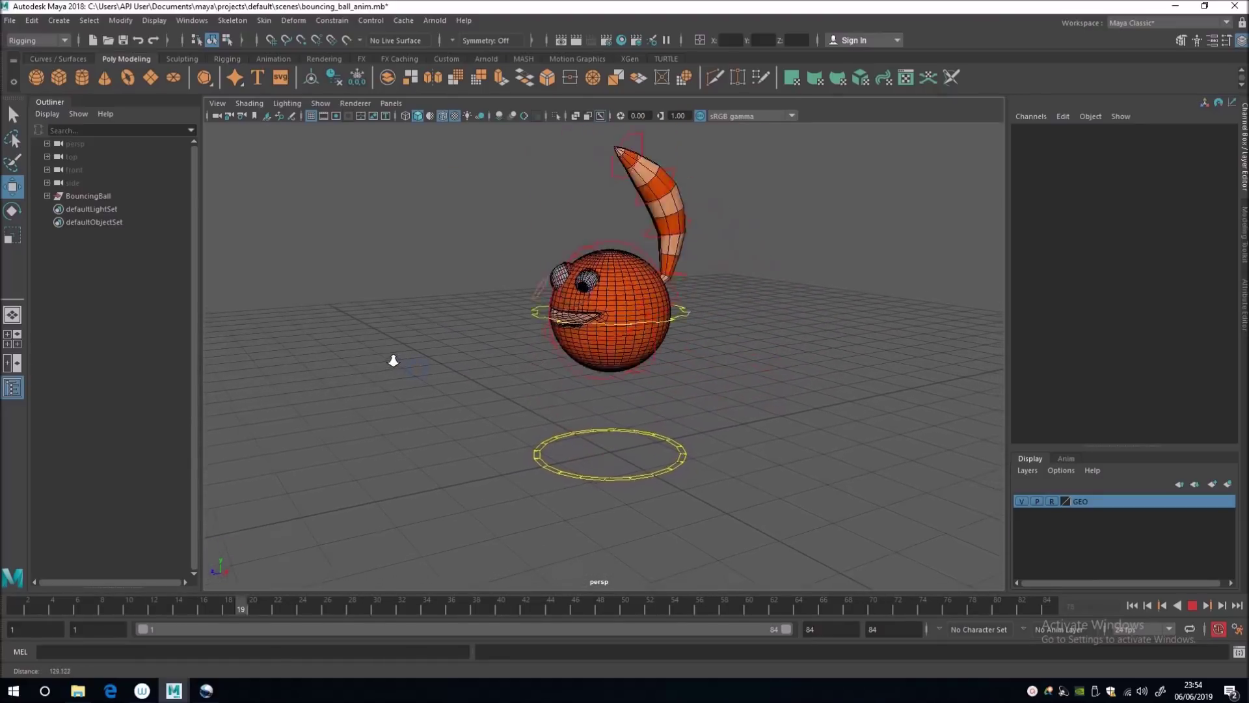
left_click_drag(371, 355, 334, 354, "alt")
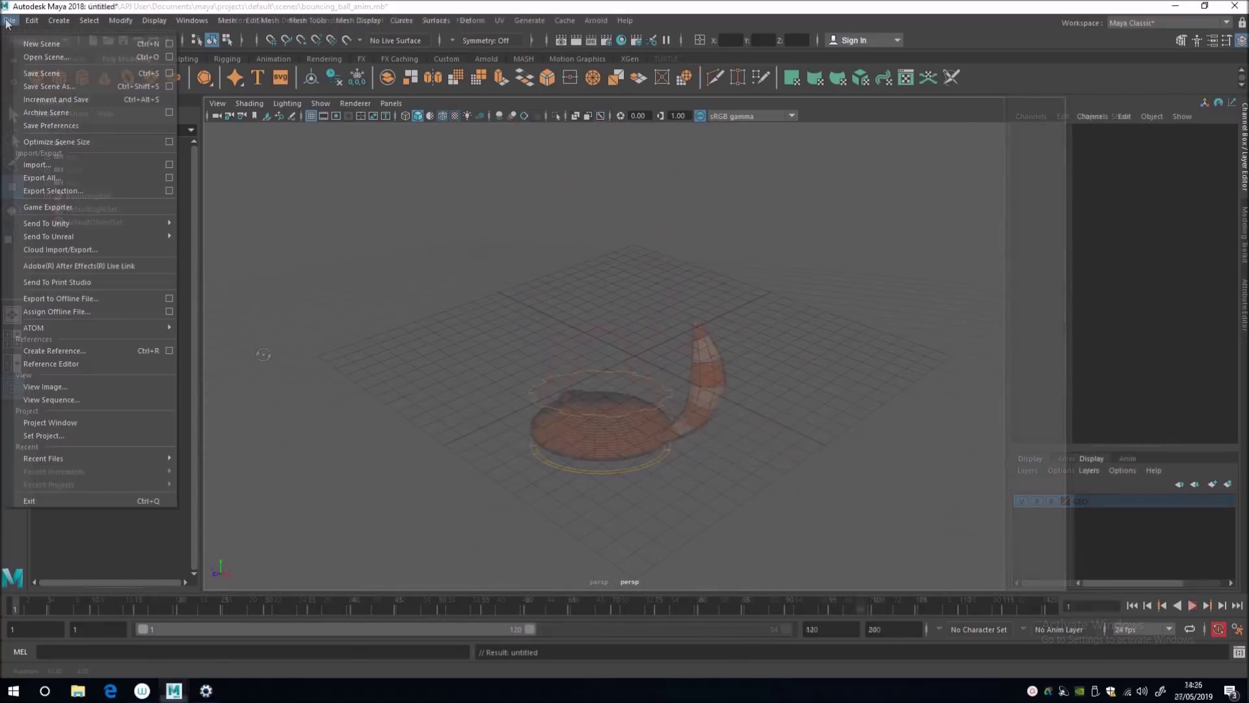
Open 01_mesh.mb from Recent Files, discarding the unsaved untitled scene
mouse_move(119, 460)
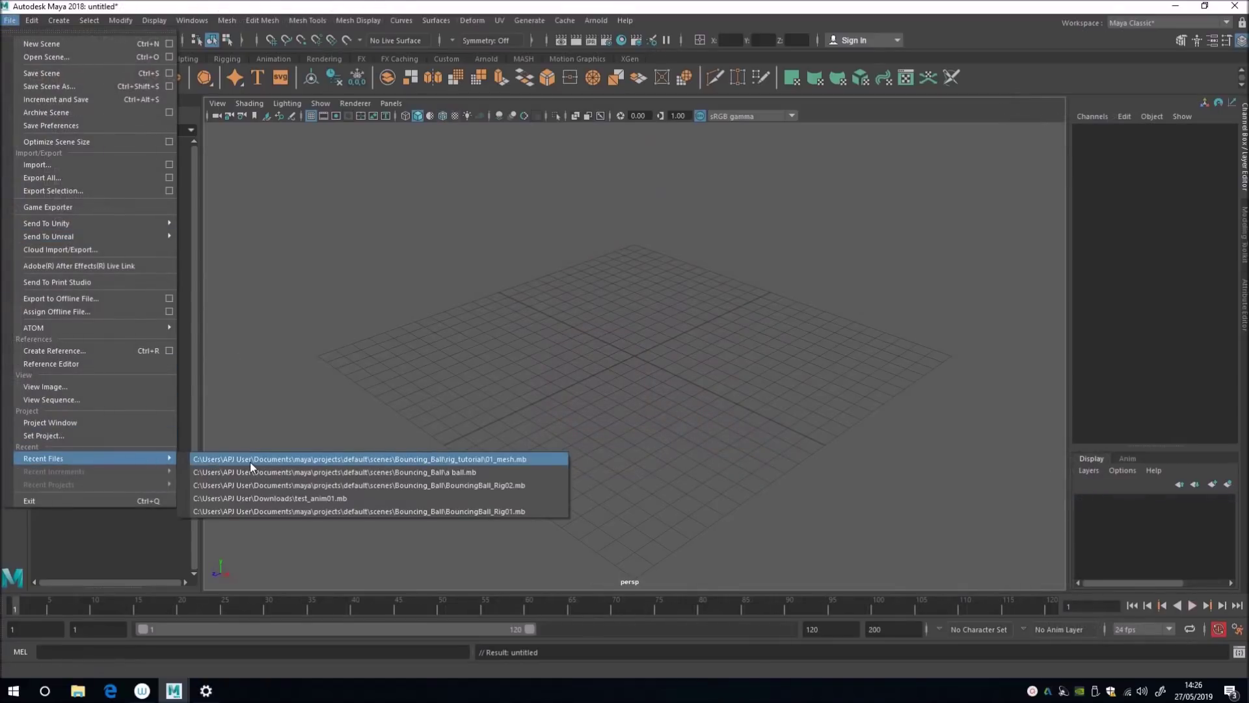
left_click(245, 459)
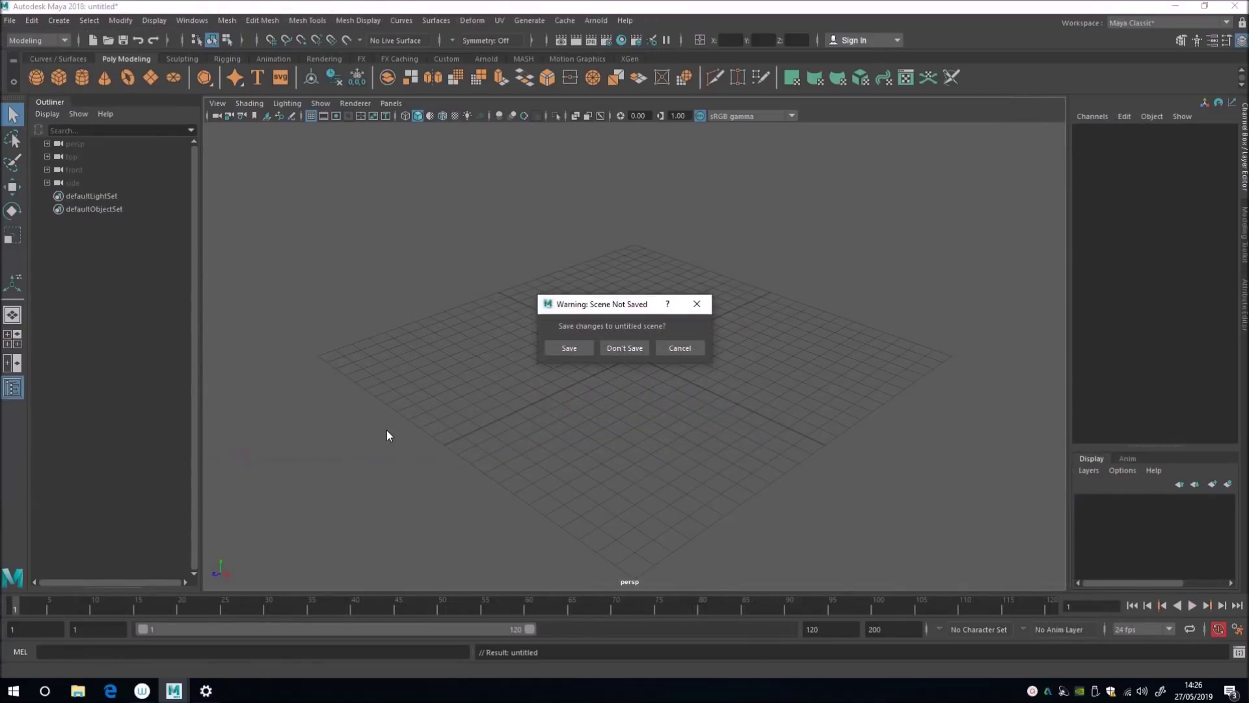
left_click(622, 346)
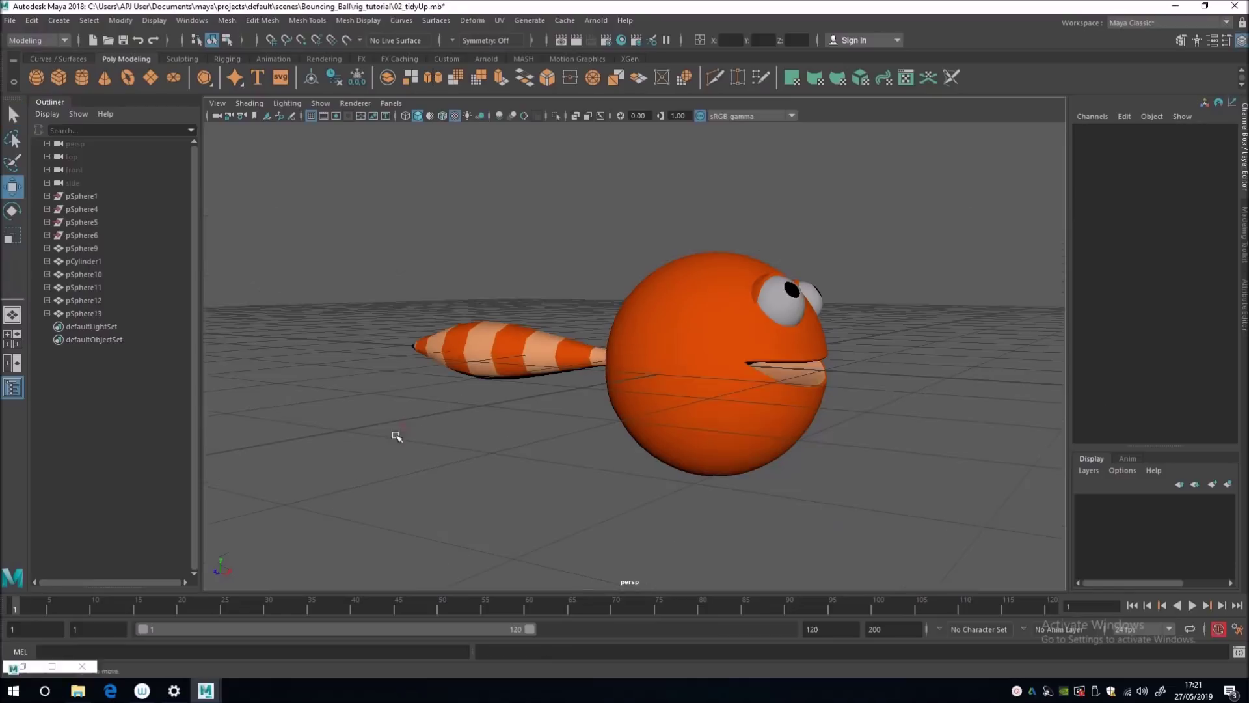
Orbit the character and select pSphere9, pCylinder1 and pSphere10–13 to identify body, tail, eyelids and eyes
left_click_drag(390, 432, 564, 514, "alt")
left_click_drag(455, 428, 630, 494, "alt")
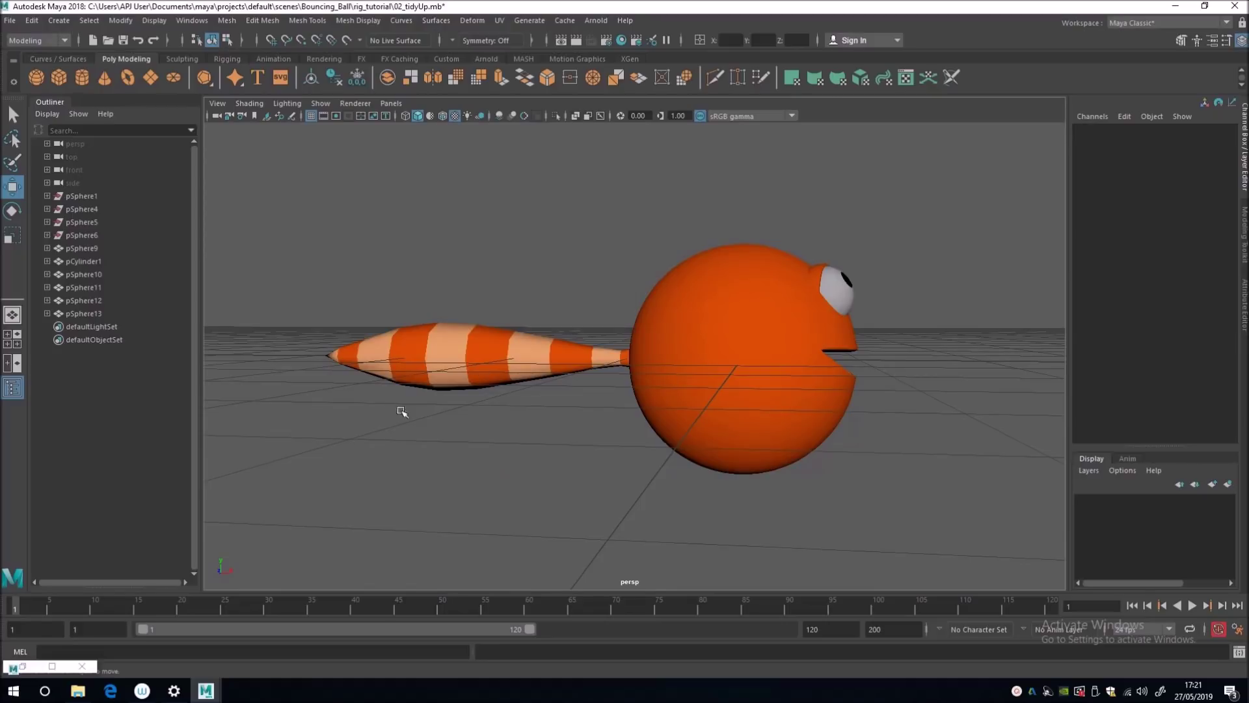
left_click_drag(400, 411, 370, 430, "alt")
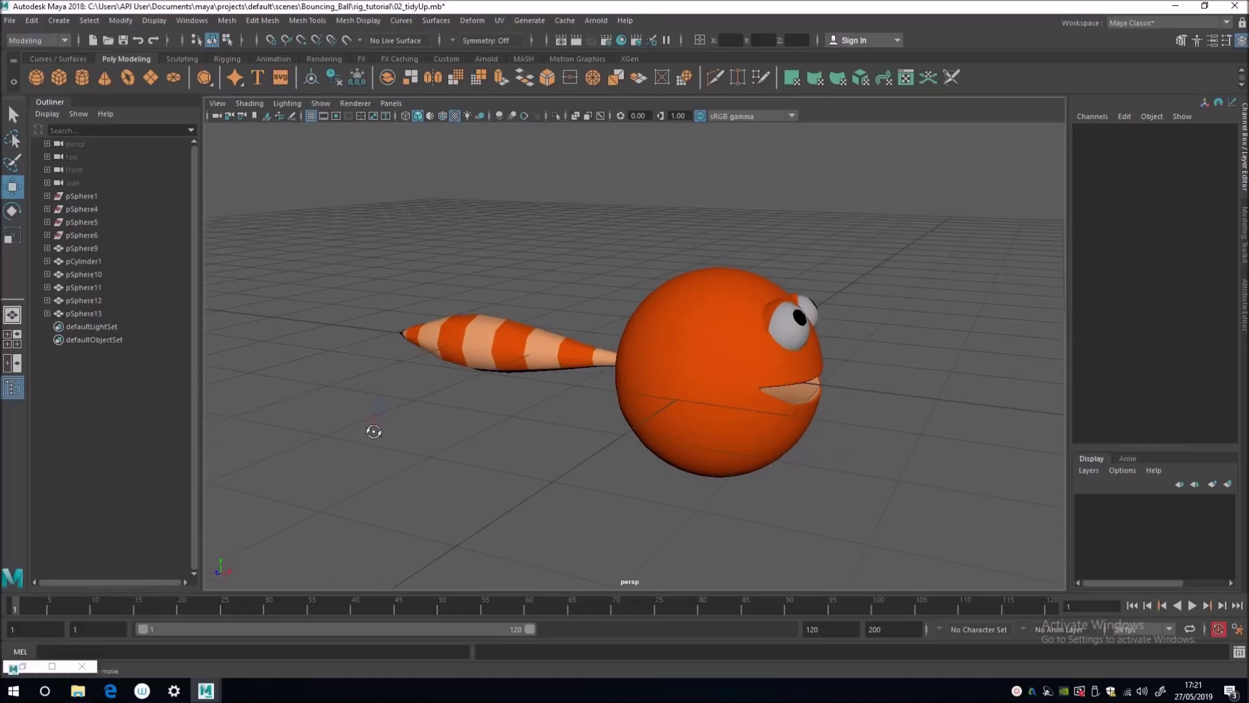
left_click(81, 249)
left_click(94, 261)
left_click(95, 274)
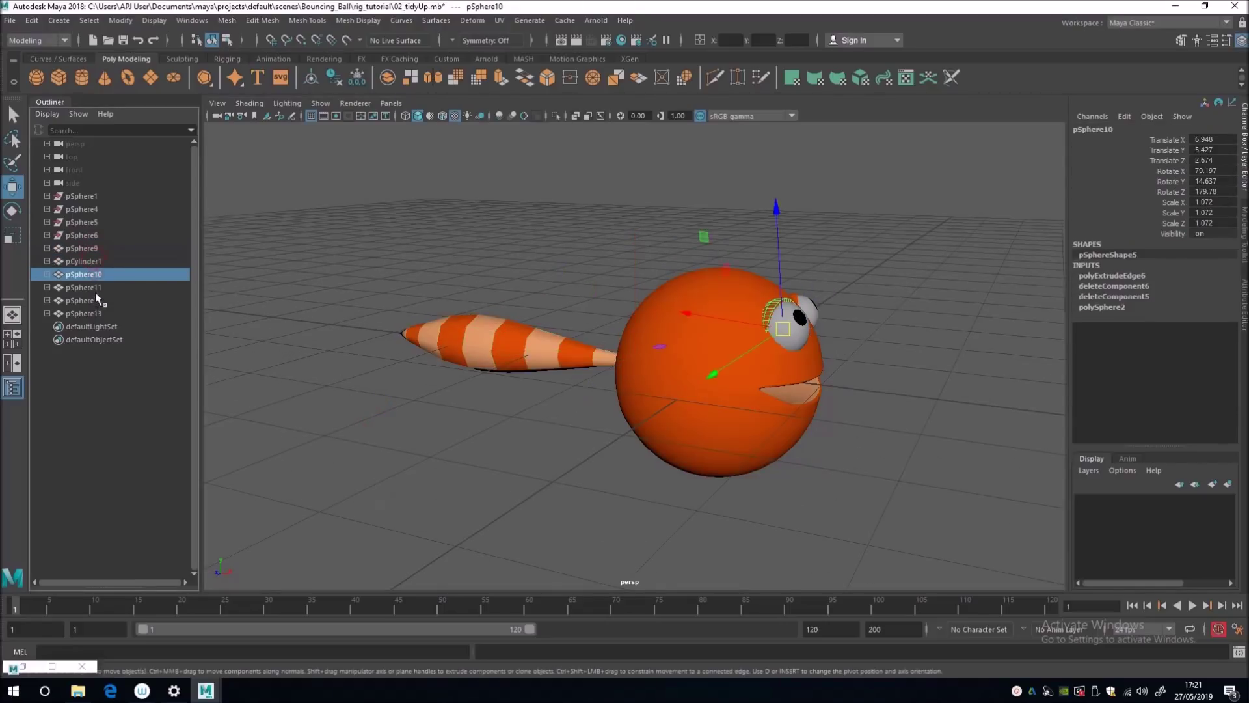
left_click(95, 287)
left_click(95, 299)
left_click(95, 314)
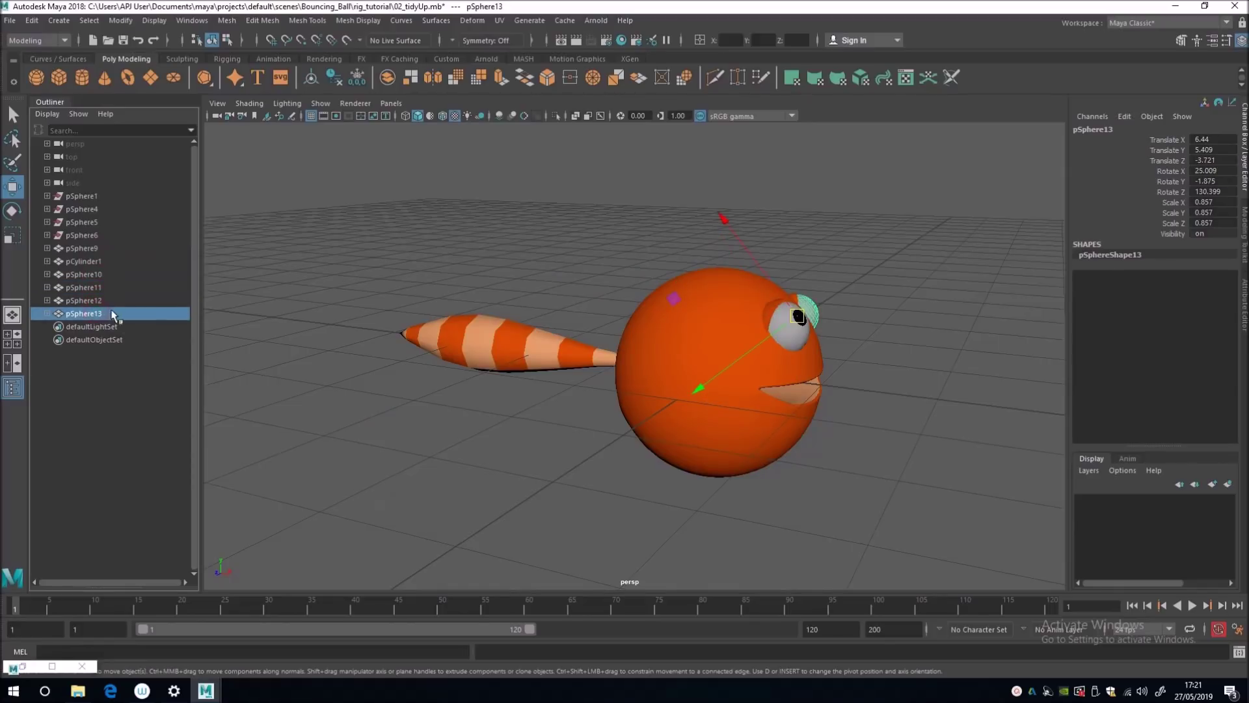
Reselect pSphere9, tail pCylinder1 and eyelid spheres pSphere10 and pSphere11 to confirm each part
mouse_move(313, 371)
left_mouse_down("alt")
mouse_move(343, 393)
mouse_move(375, 335)
mouse_move(319, 361)
left_mouse_up("alt")
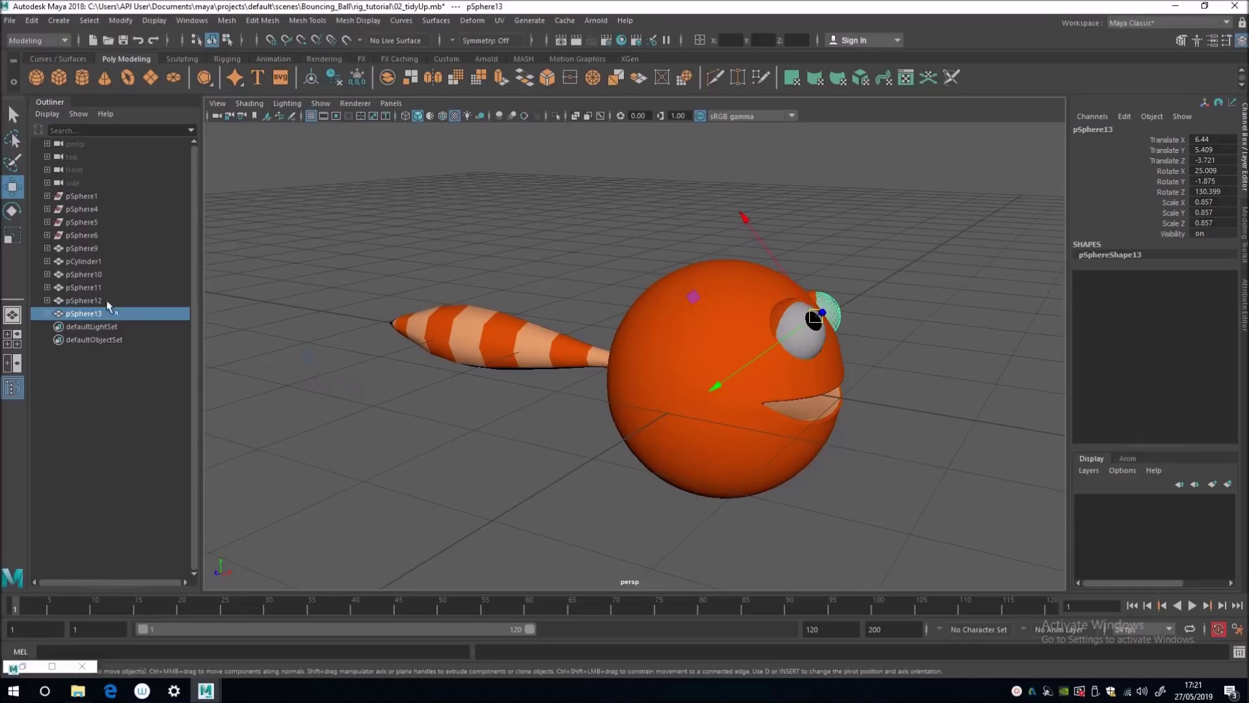
left_click(97, 249)
left_click(99, 261)
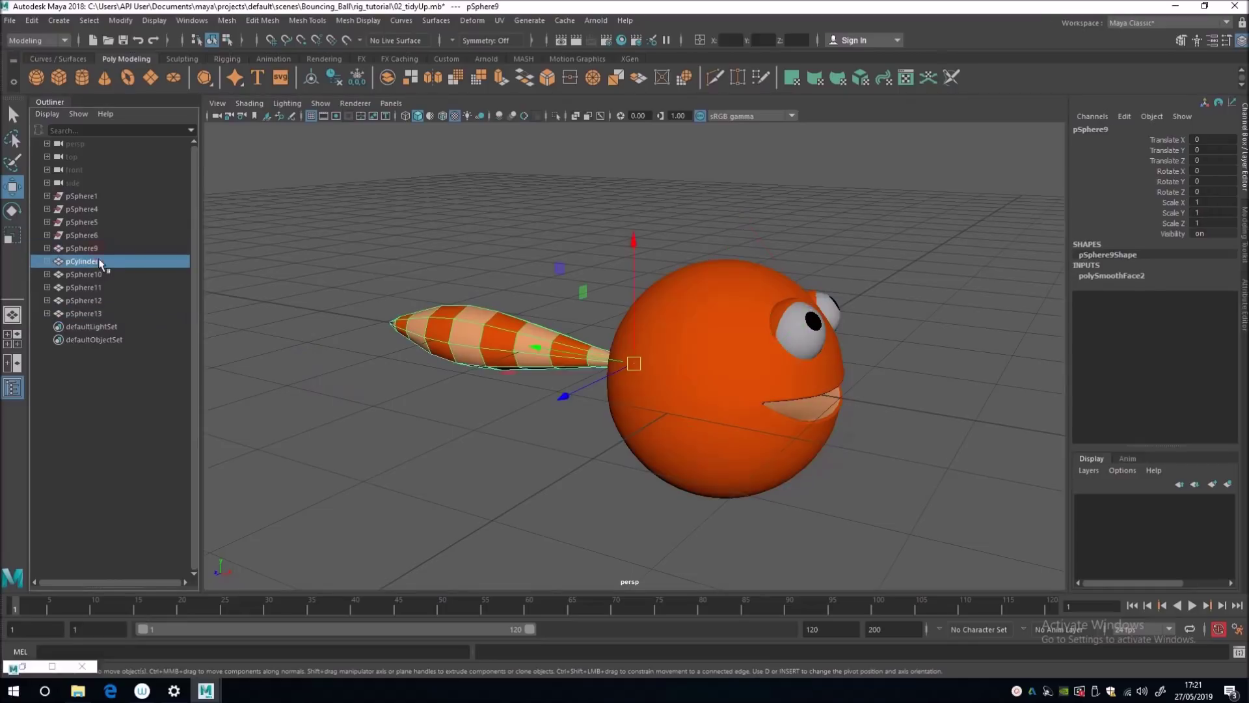
left_click(99, 273)
left_click(97, 287)
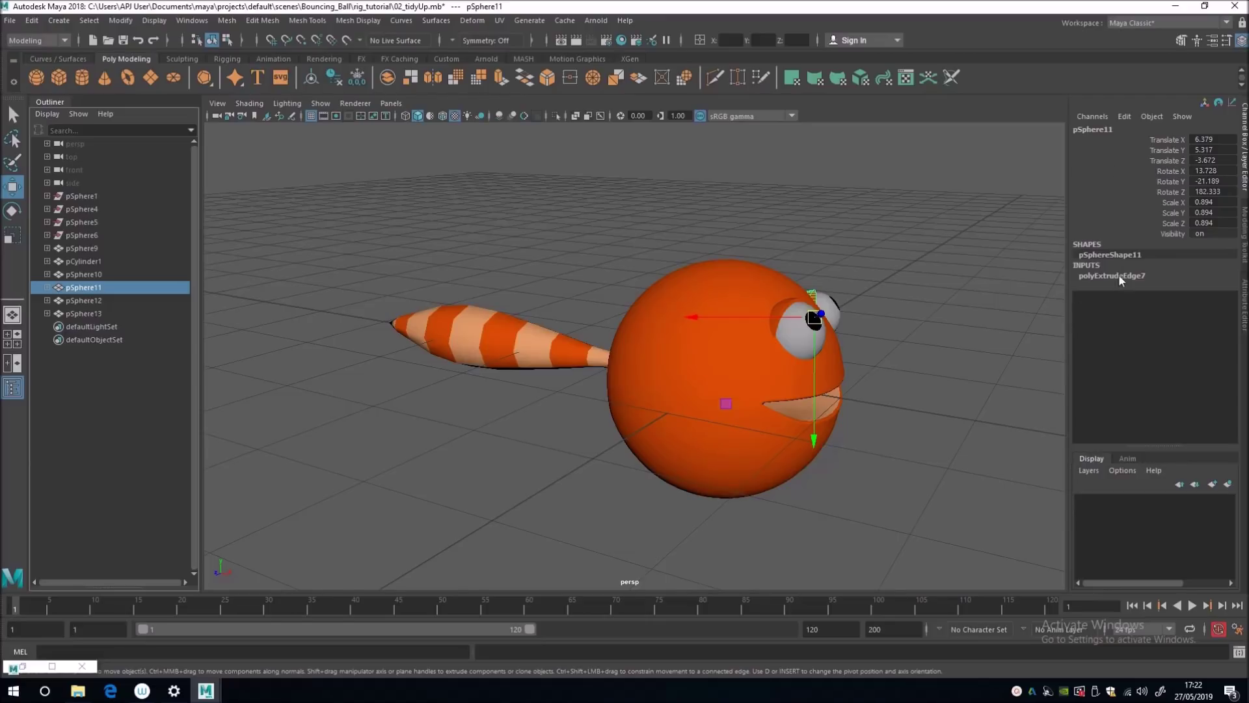
left_click(84, 274)
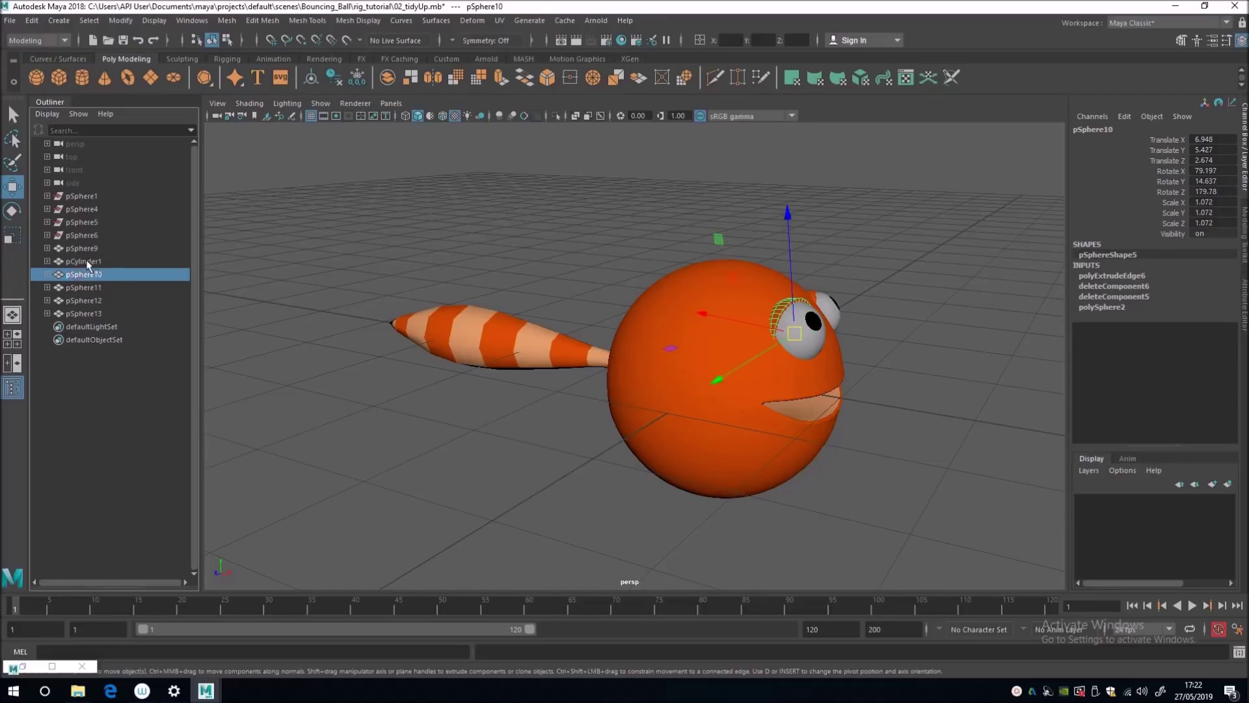
left_click(86, 261)
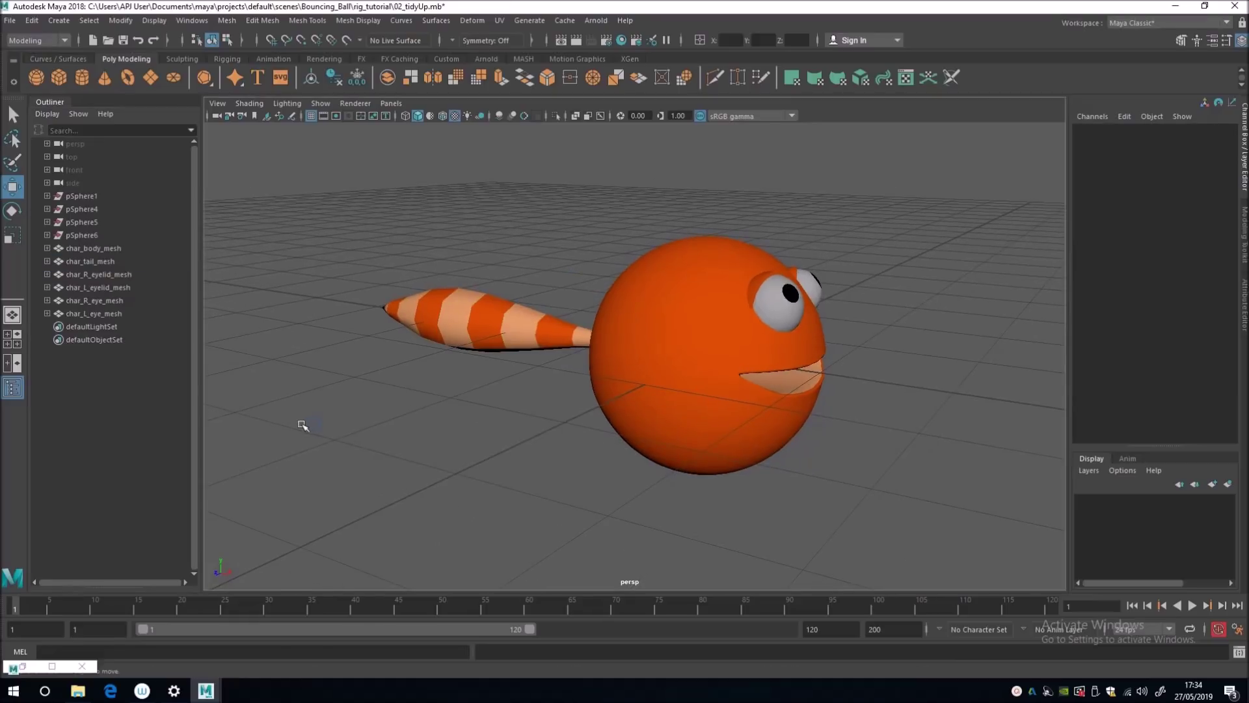
Frame the character and check each of the six renamed char_ meshes in turn
key("f")
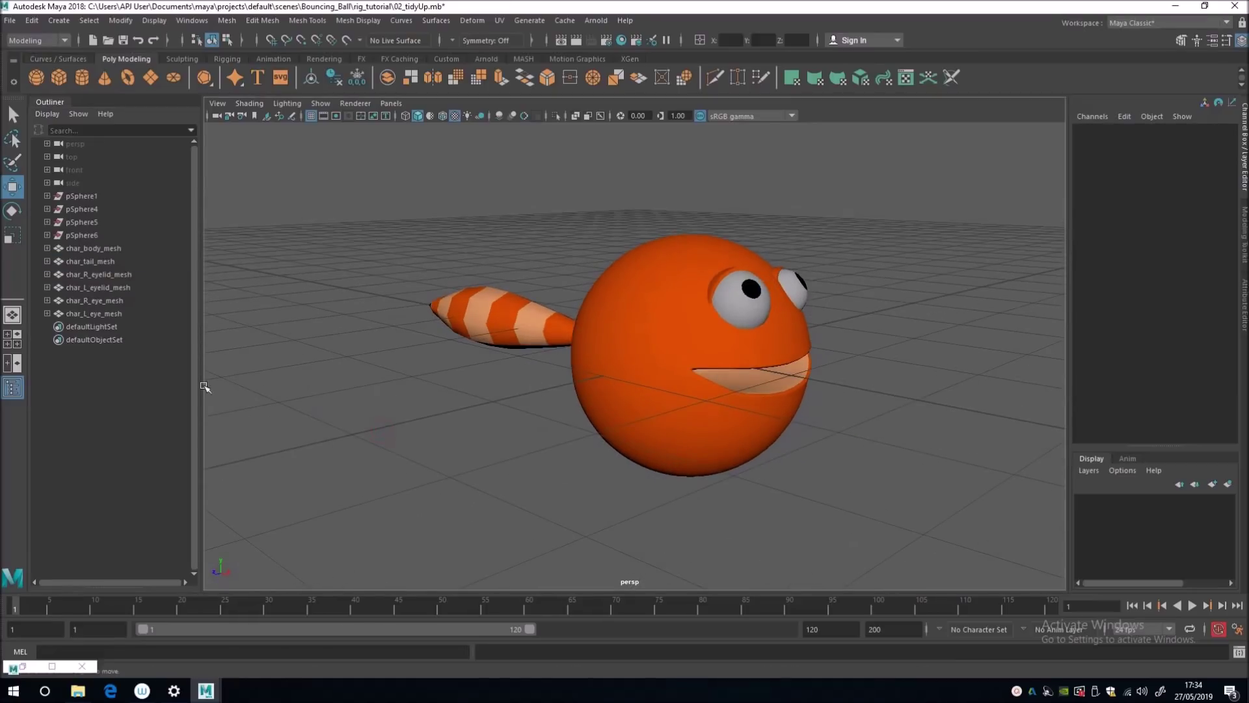
left_click(104, 251)
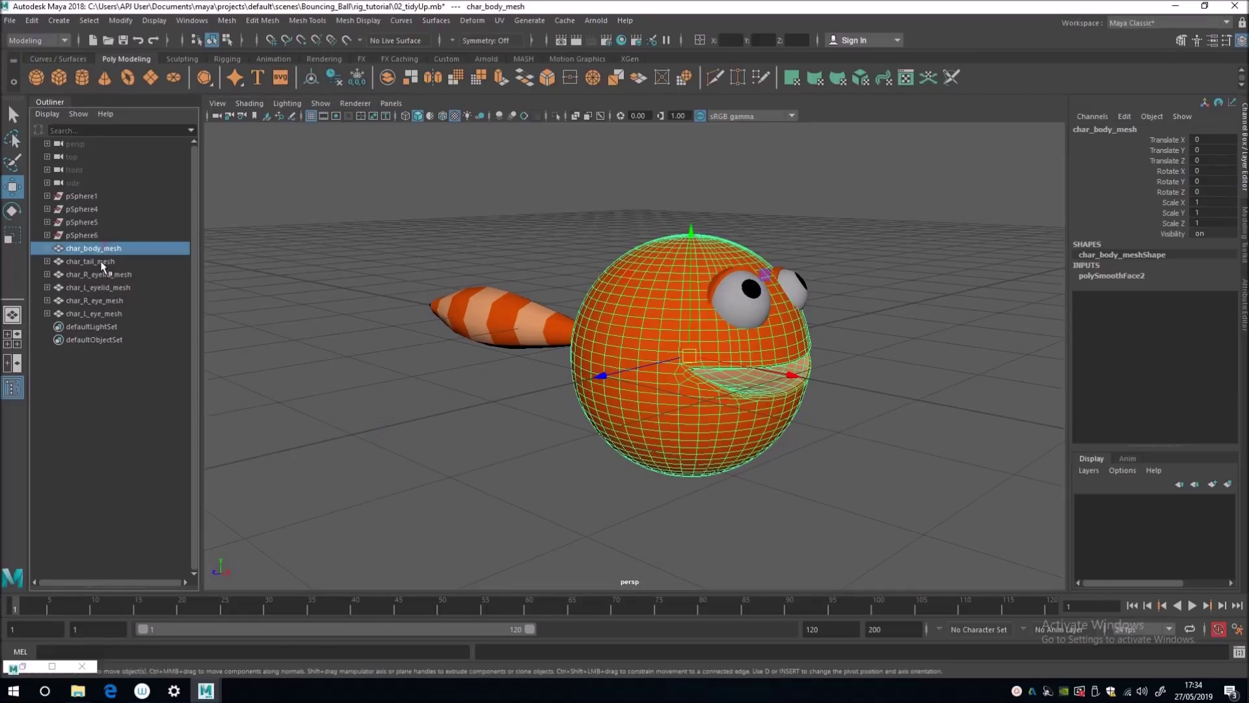
left_click(106, 263)
left_click(107, 275)
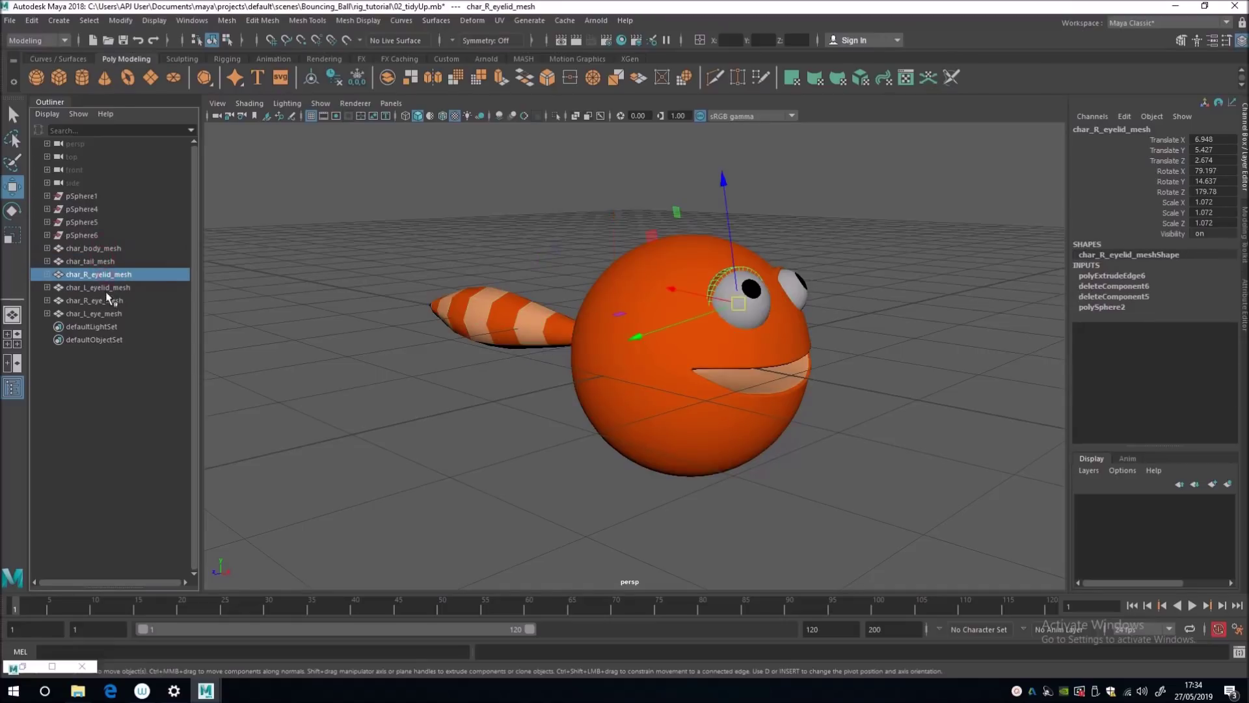
left_click(108, 287)
left_click(109, 300)
left_click(111, 314)
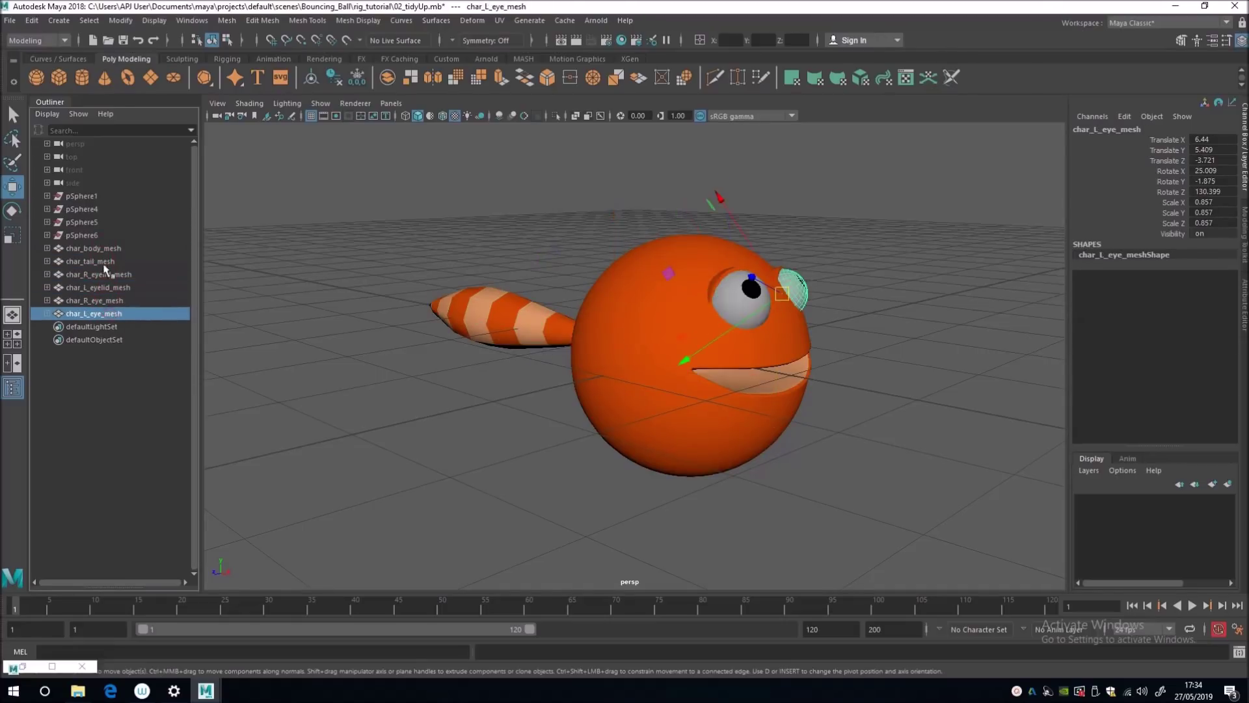
left_click(408, 466)
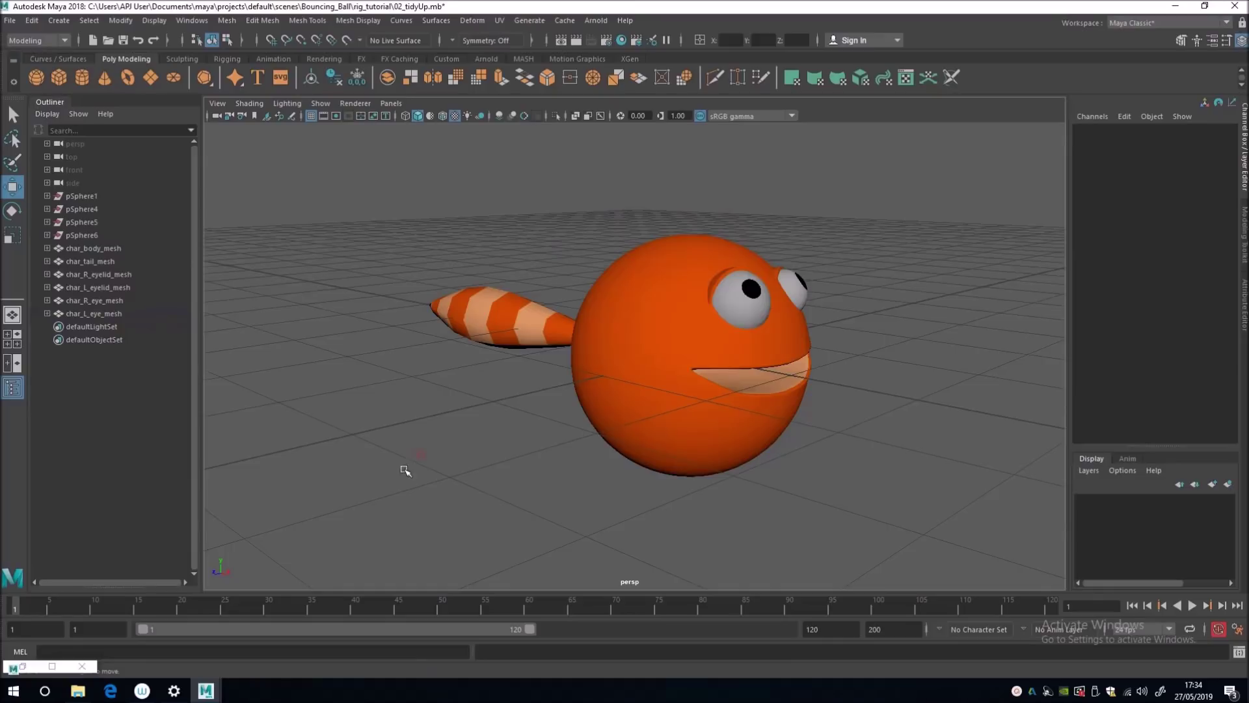
Orbit the character and inspect char_R_eyelid_mesh and char_L_eyelid_mesh from the front
left_click_drag(408, 466, 416, 427, "alt")
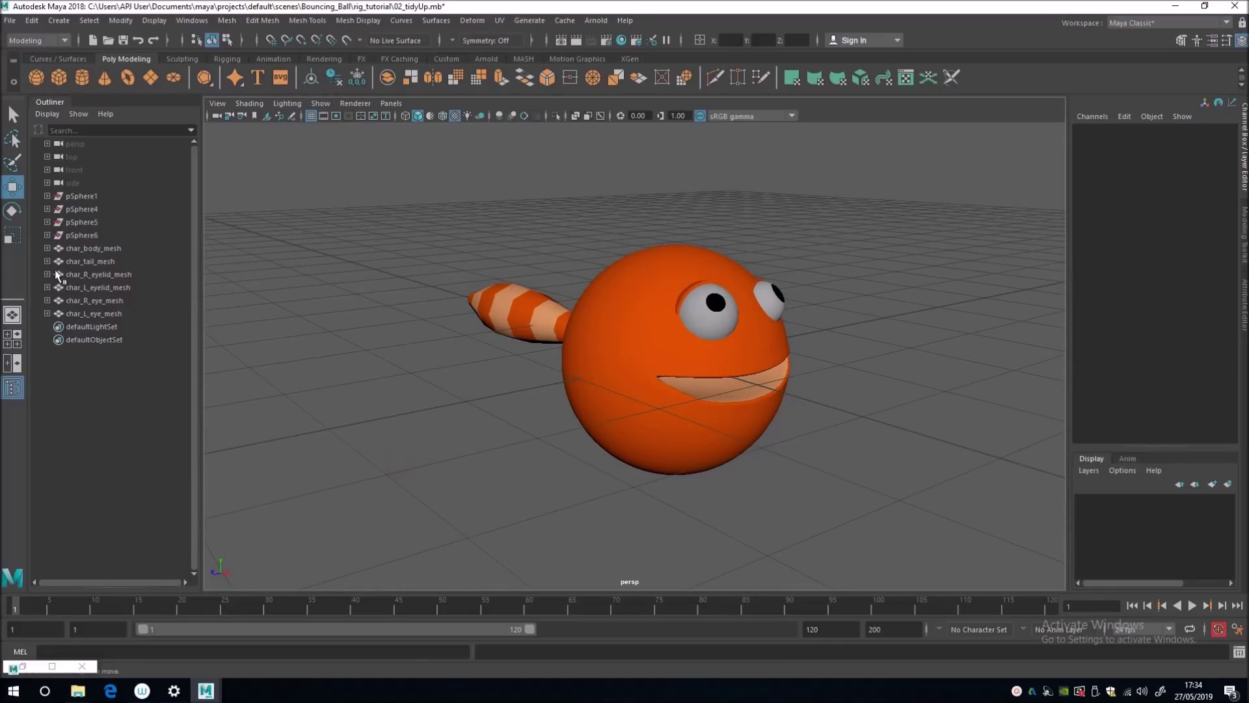
left_click_drag(301, 354, 399, 411, "alt")
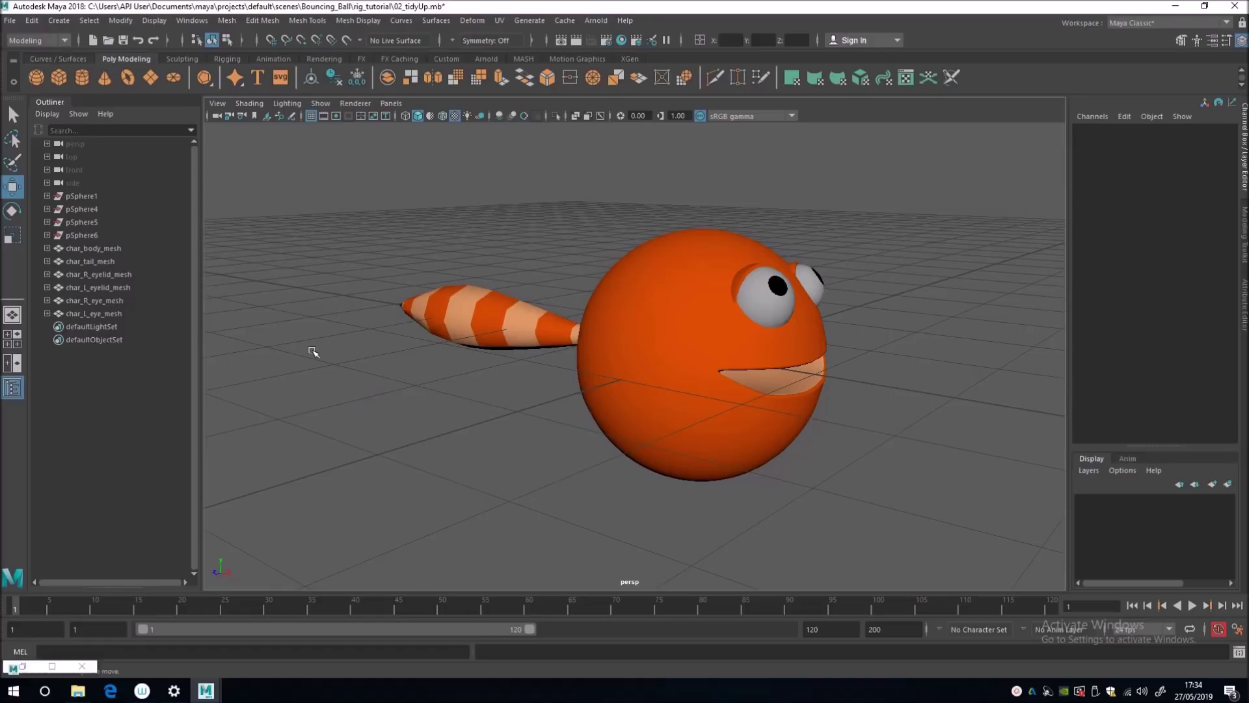
left_click_drag(298, 357, 317, 381, "alt")
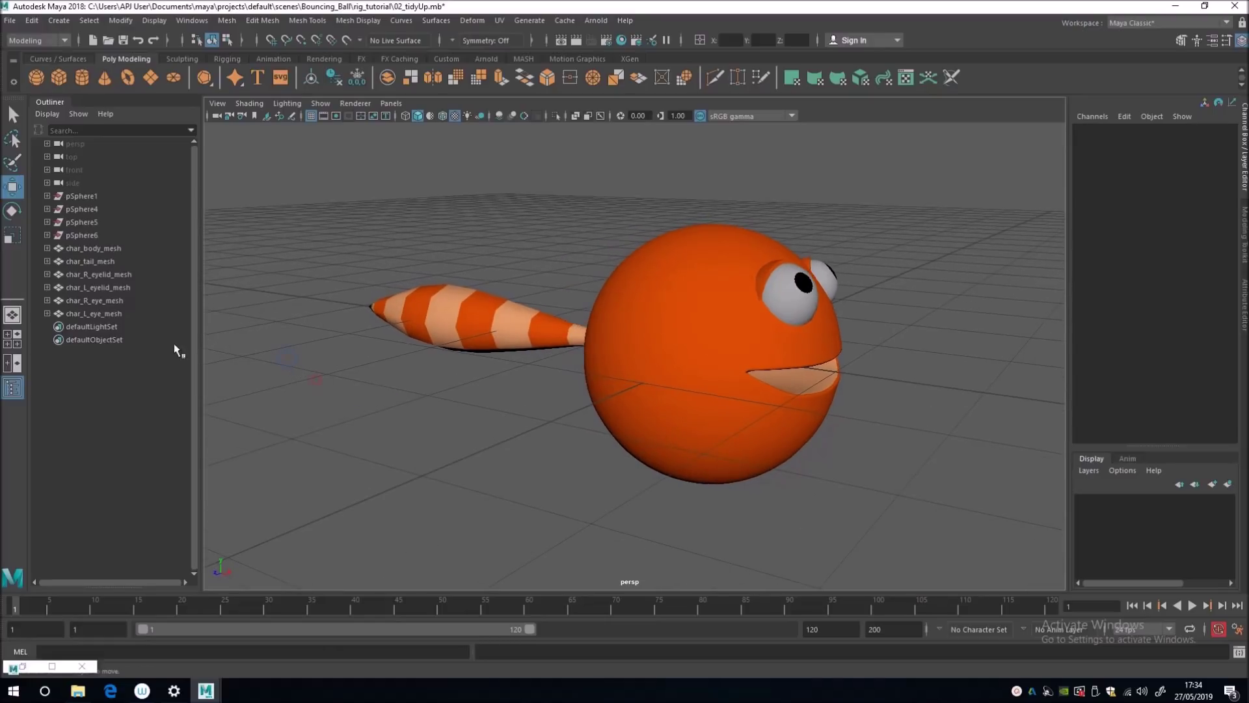
left_click(89, 275)
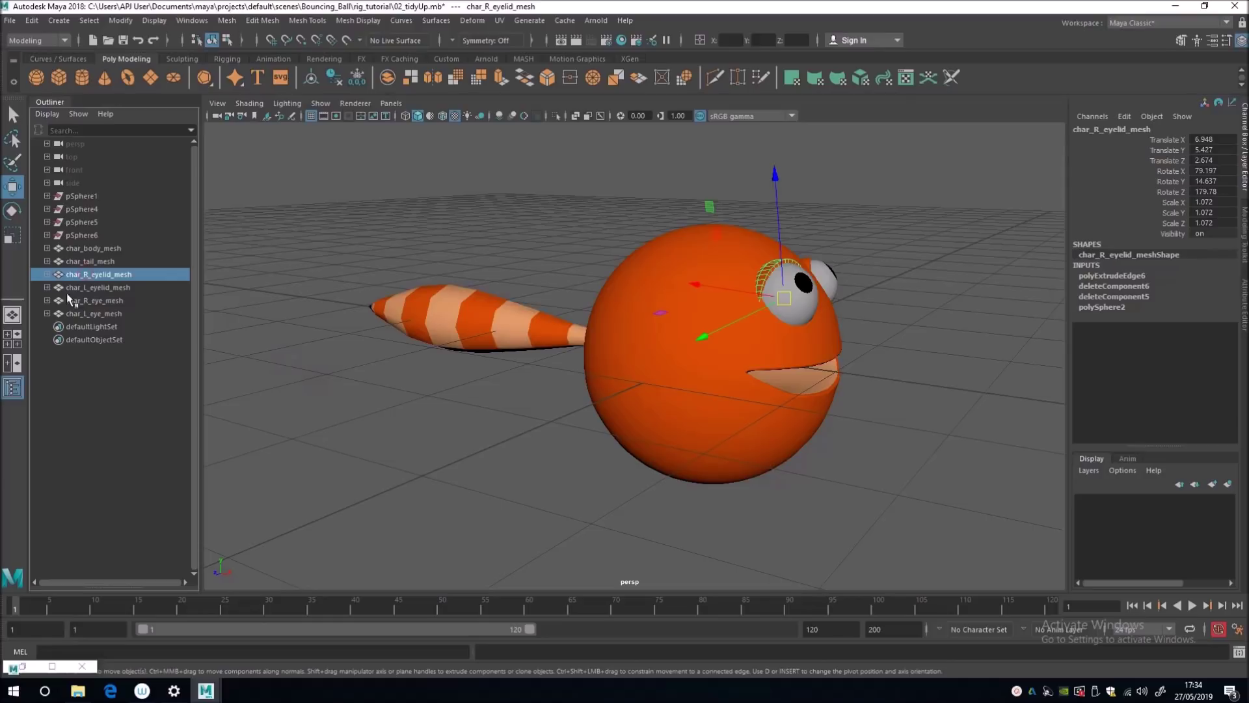
left_click(83, 288)
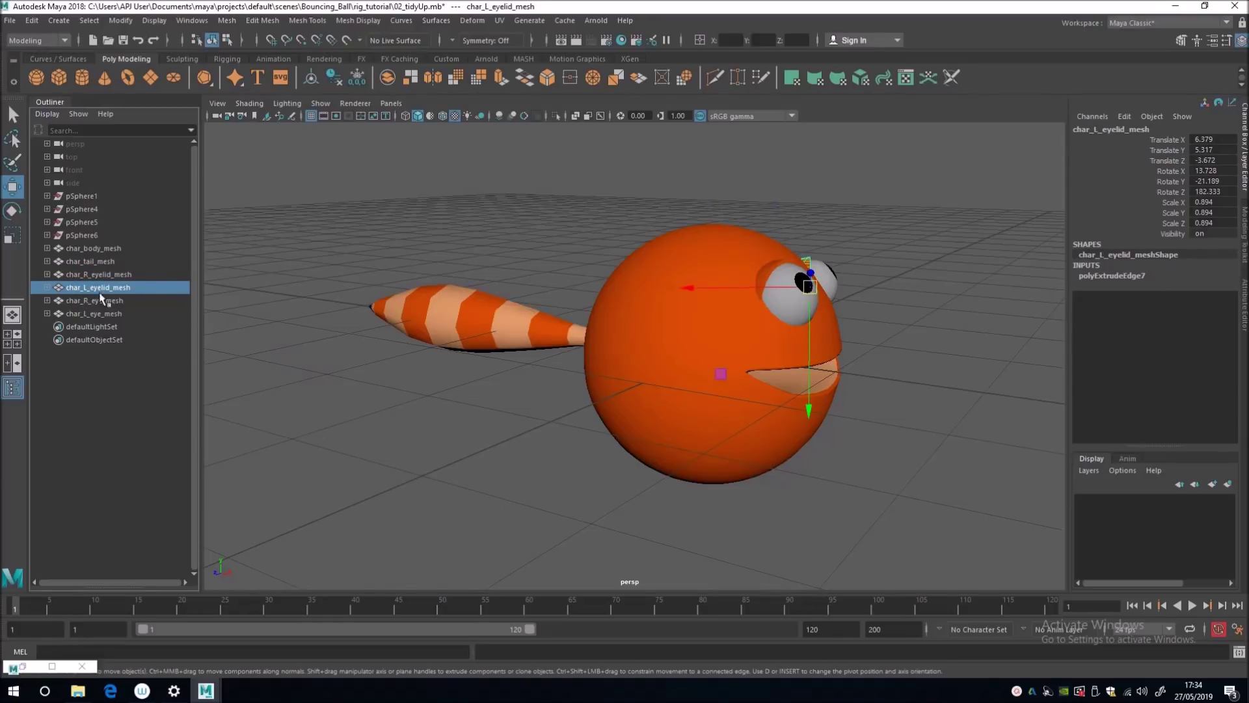
left_click_drag(378, 379, 298, 408, "alt")
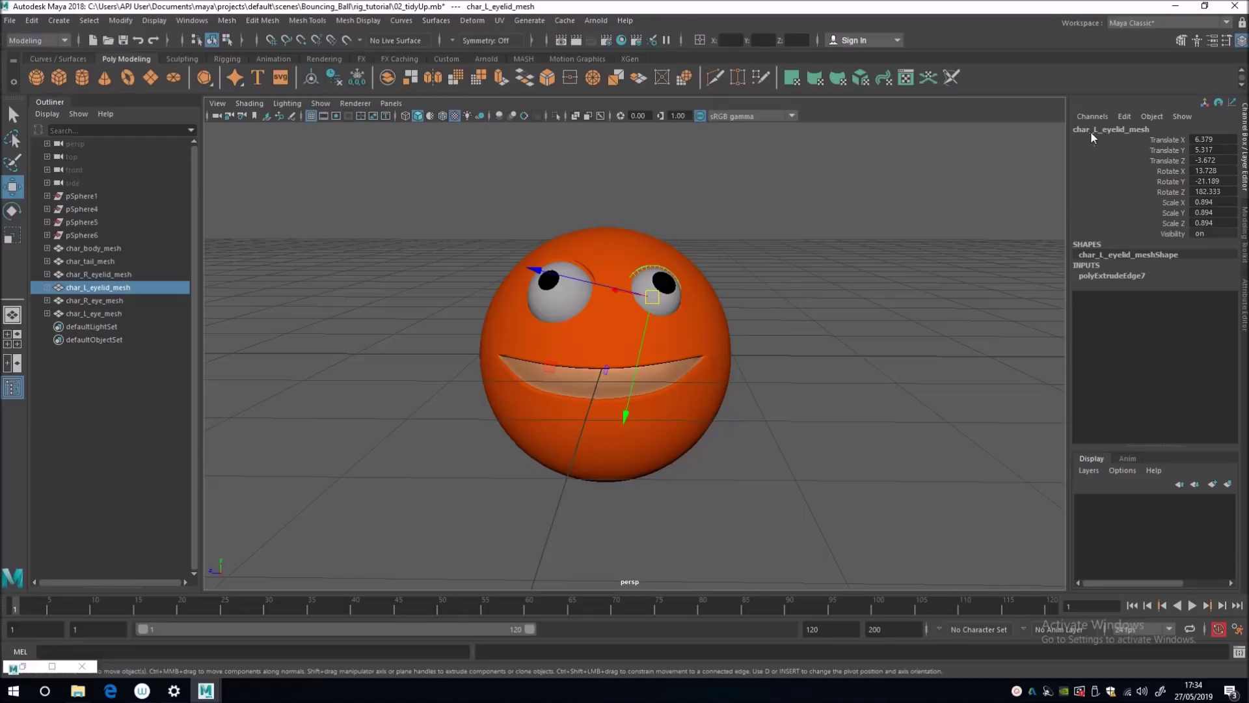
left_click_drag(319, 405, 352, 426, "alt")
left_click(340, 412)
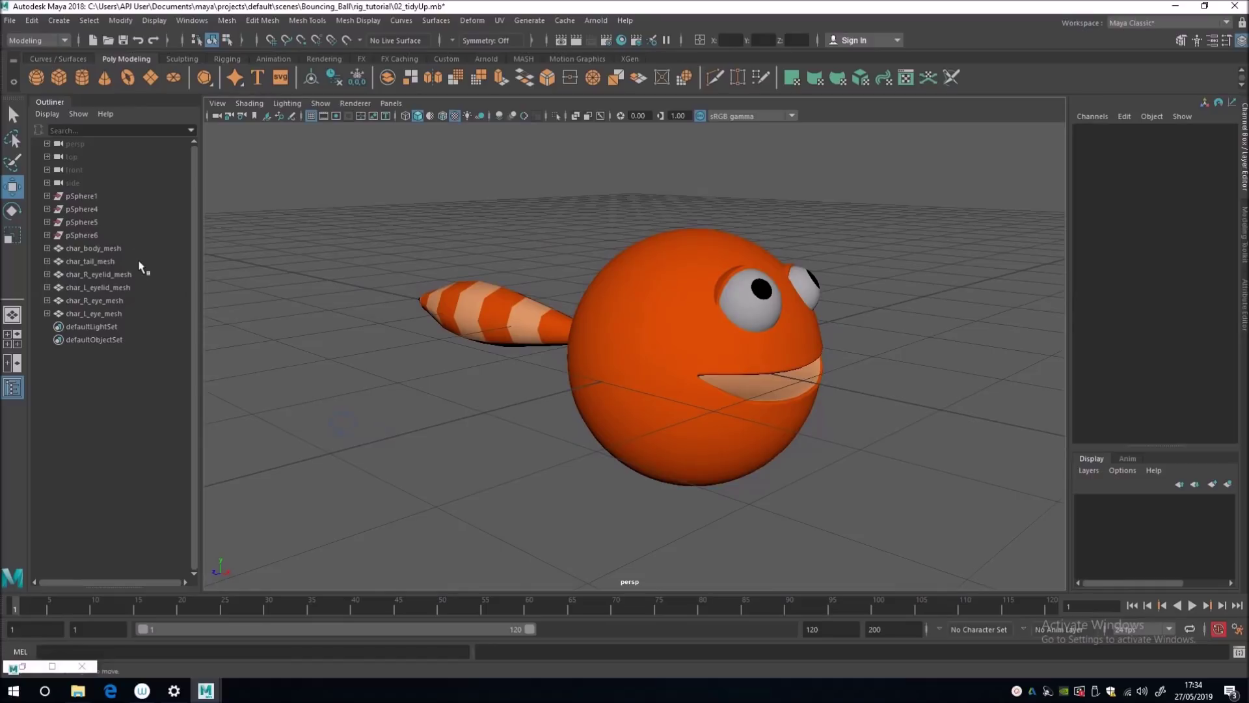
Recheck char_body_mesh, char_tail_mesh and char_L_eye_mesh, then filter the Outliner for mesh names
left_click(130, 250)
left_click(108, 261)
key("Down")
key("Down")
key("Down")
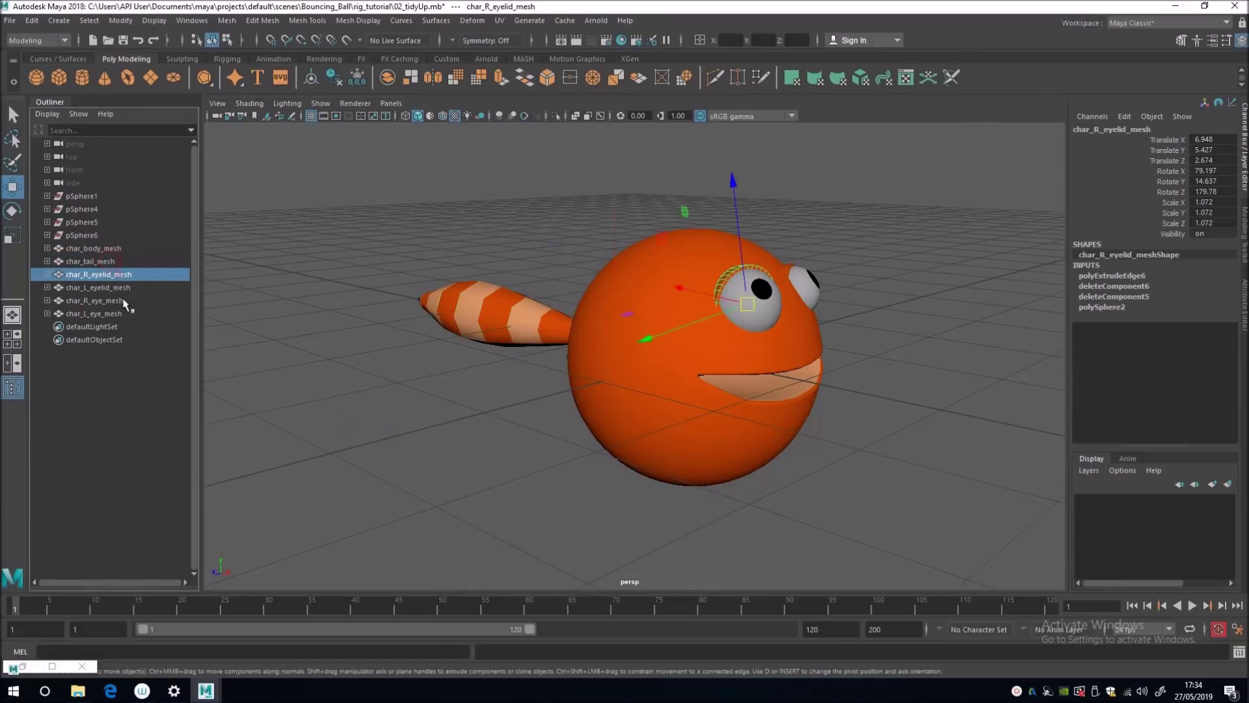
key("Down")
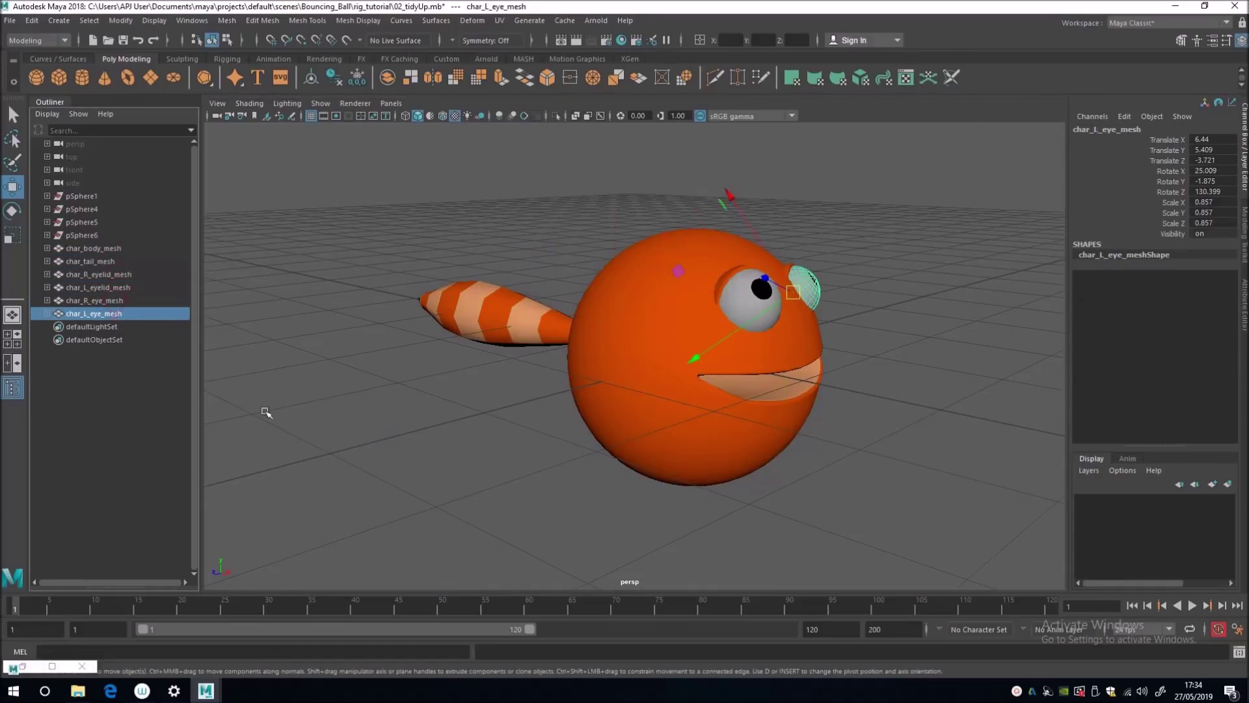
left_click(124, 133)
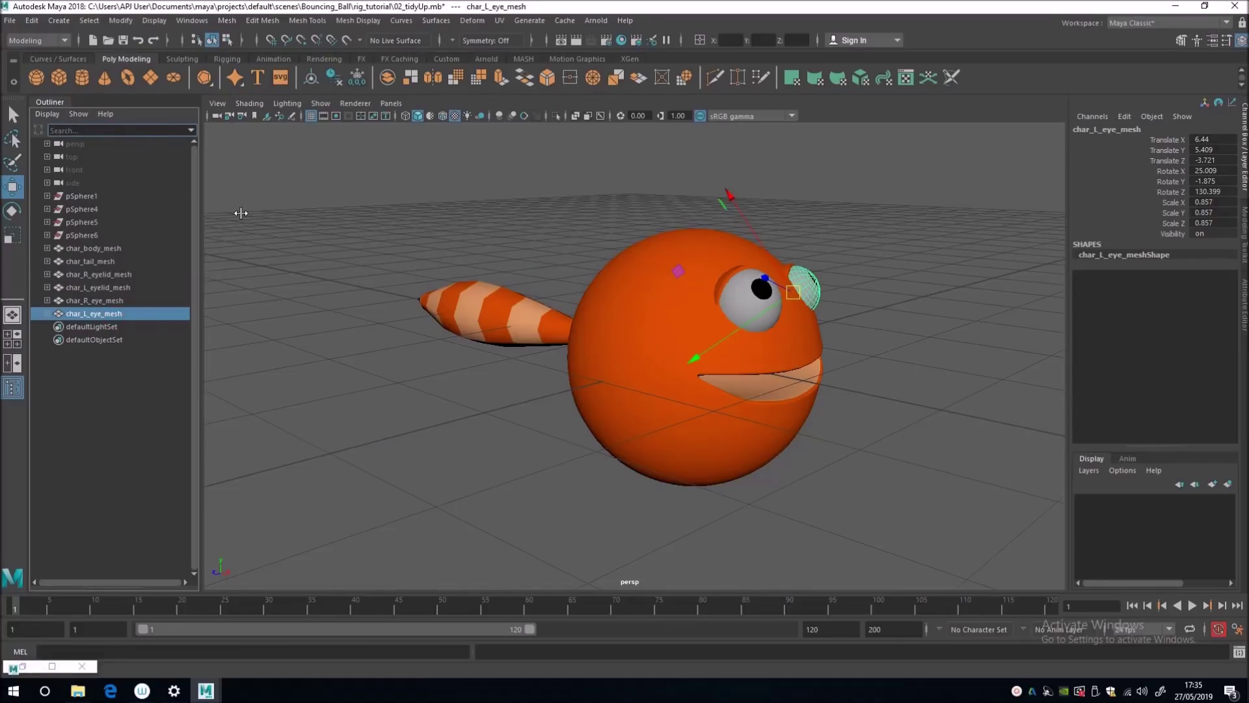
left_click(264, 390)
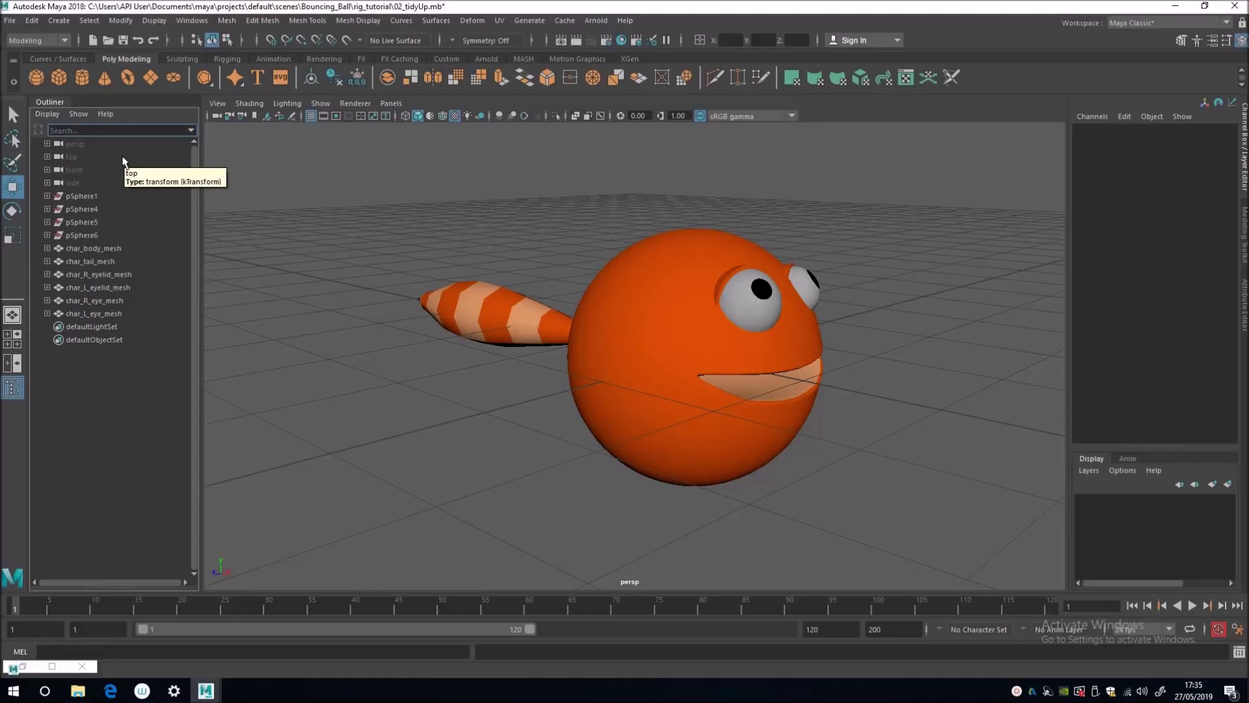
type("me")
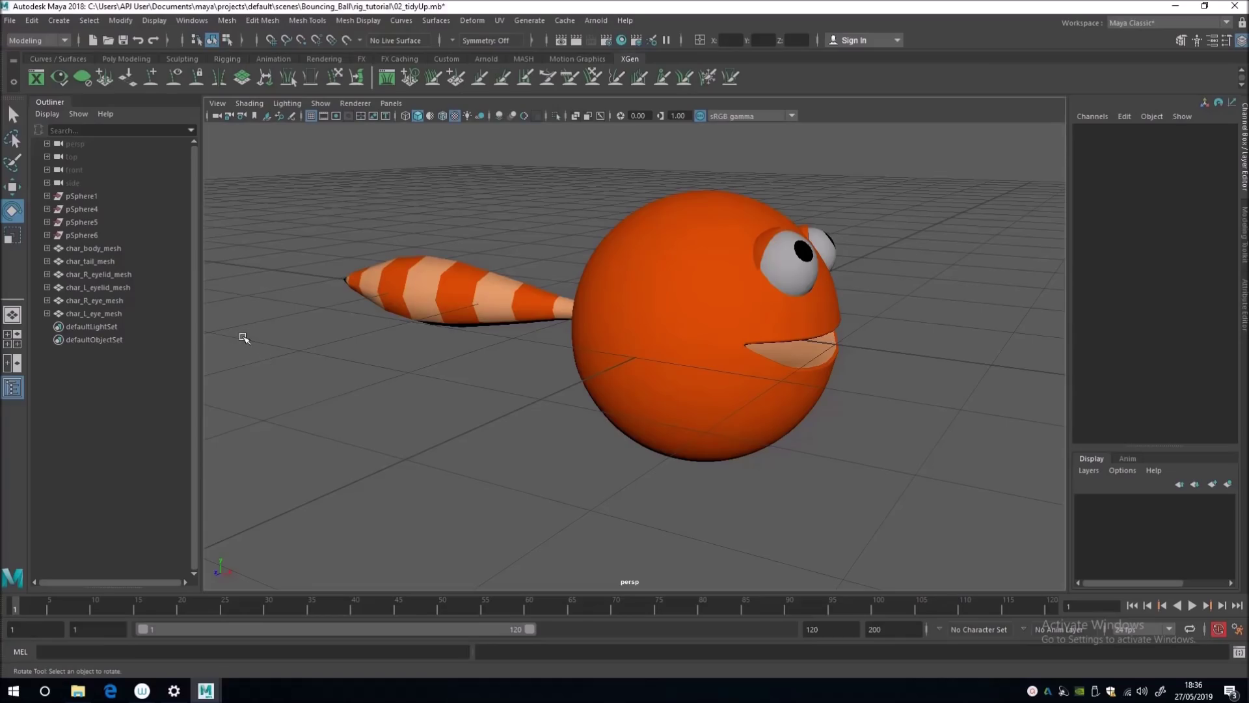
left_click_drag(244, 339, 312, 533, "alt")
left_click(98, 247)
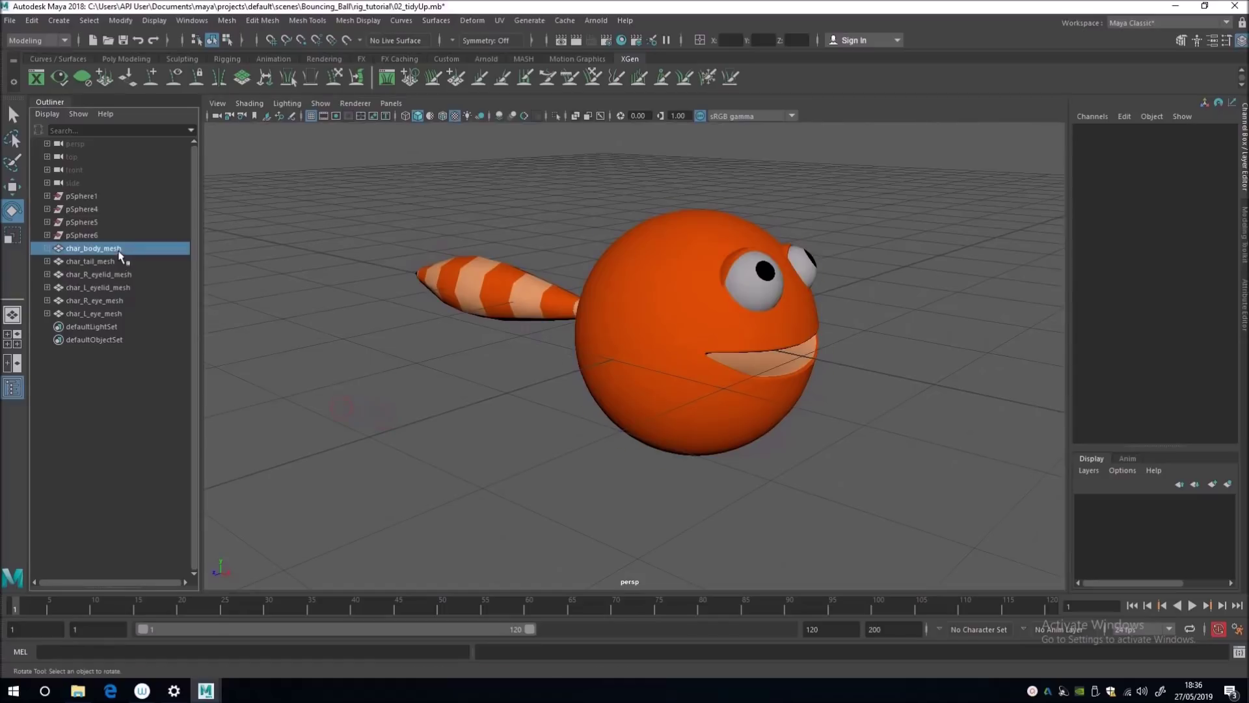
left_click(117, 261)
left_click(117, 274)
left_click(117, 288)
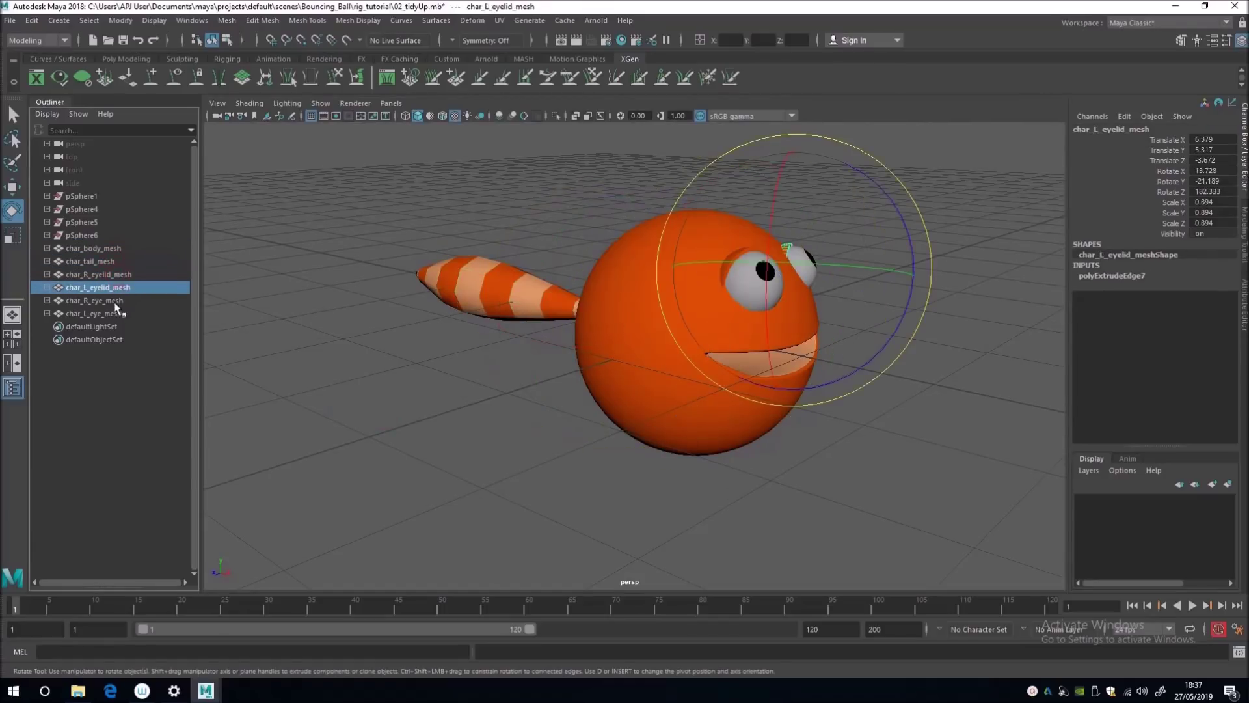
left_click(116, 300)
left_click(117, 314)
left_click(469, 474)
left_click_drag(427, 446, 404, 430, "alt")
left_click_drag(460, 293, 503, 333, "alt")
left_click(540, 272)
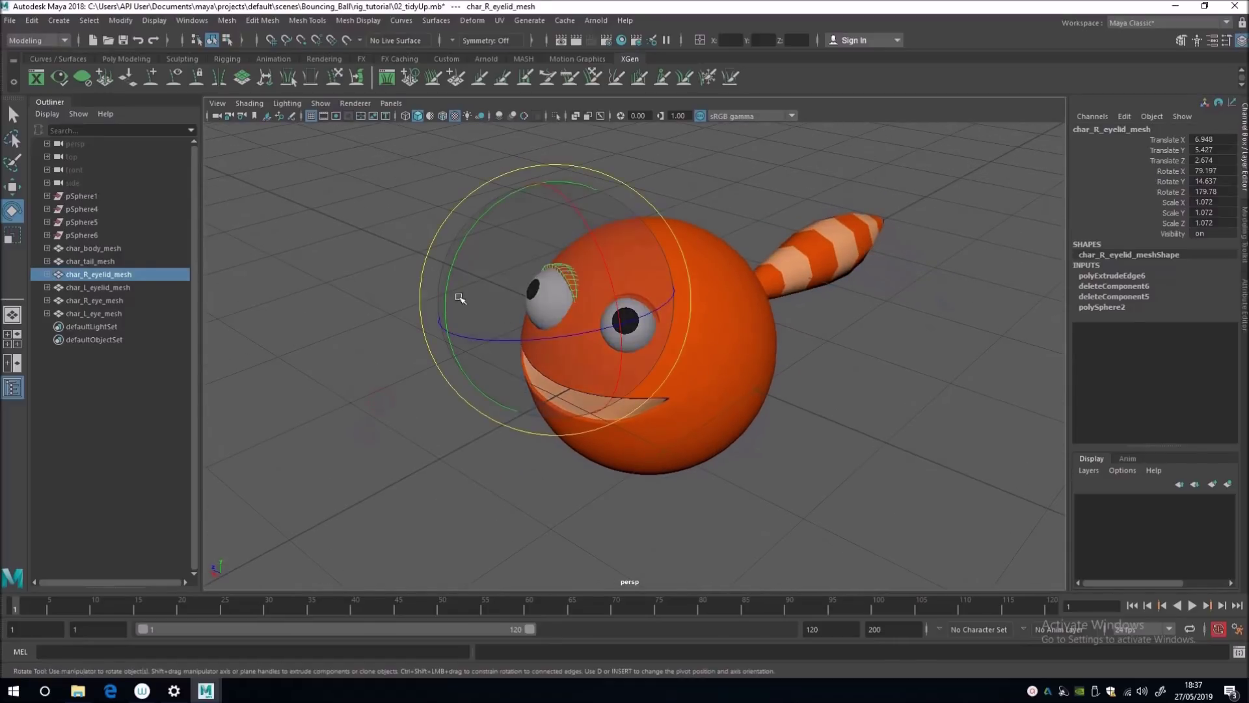
left_click_drag(501, 205, 609, 417)
key("ctrl+z")
left_click_drag(553, 385, 622, 255, "alt")
key("q")
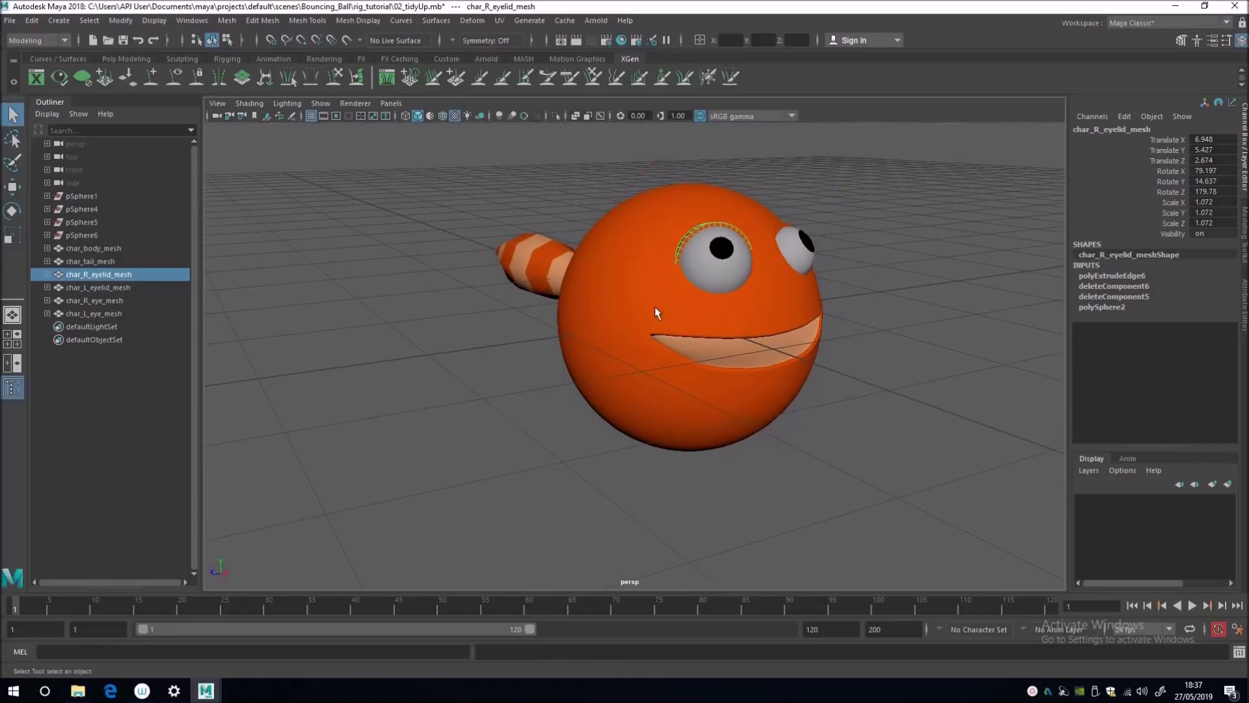
key("e")
left_click_drag(566, 357, 434, 376, "alt")
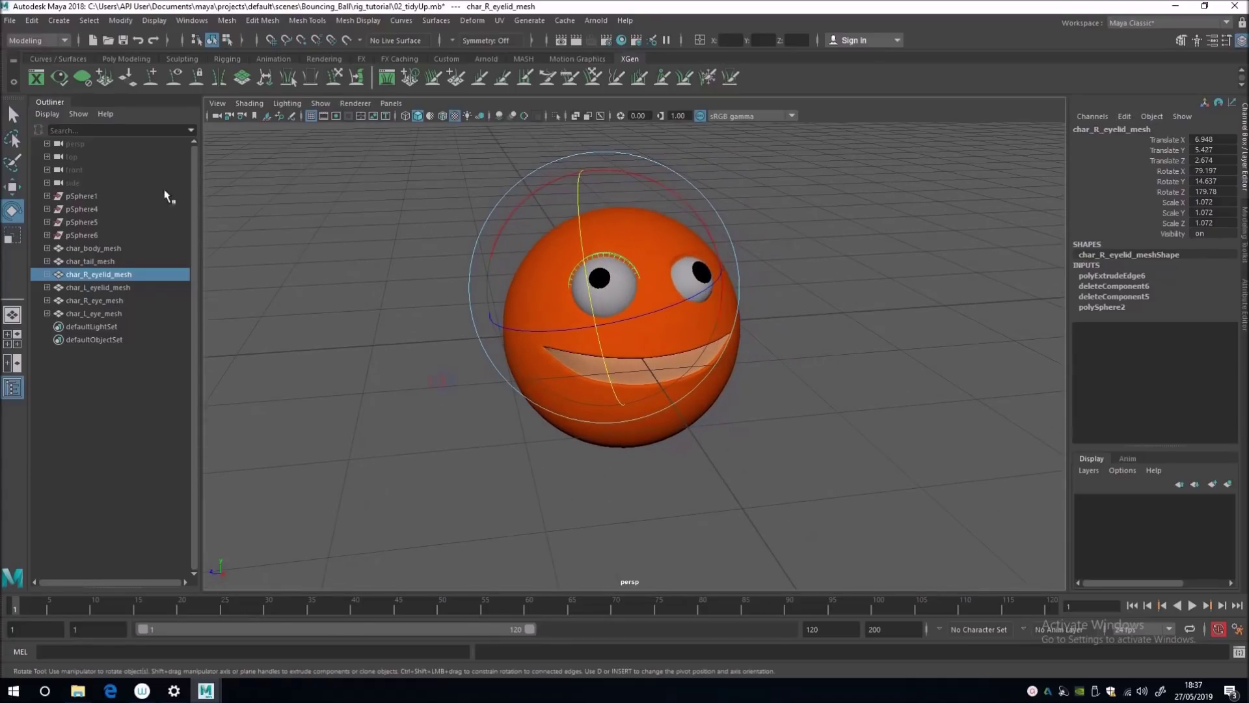
left_click(226, 58)
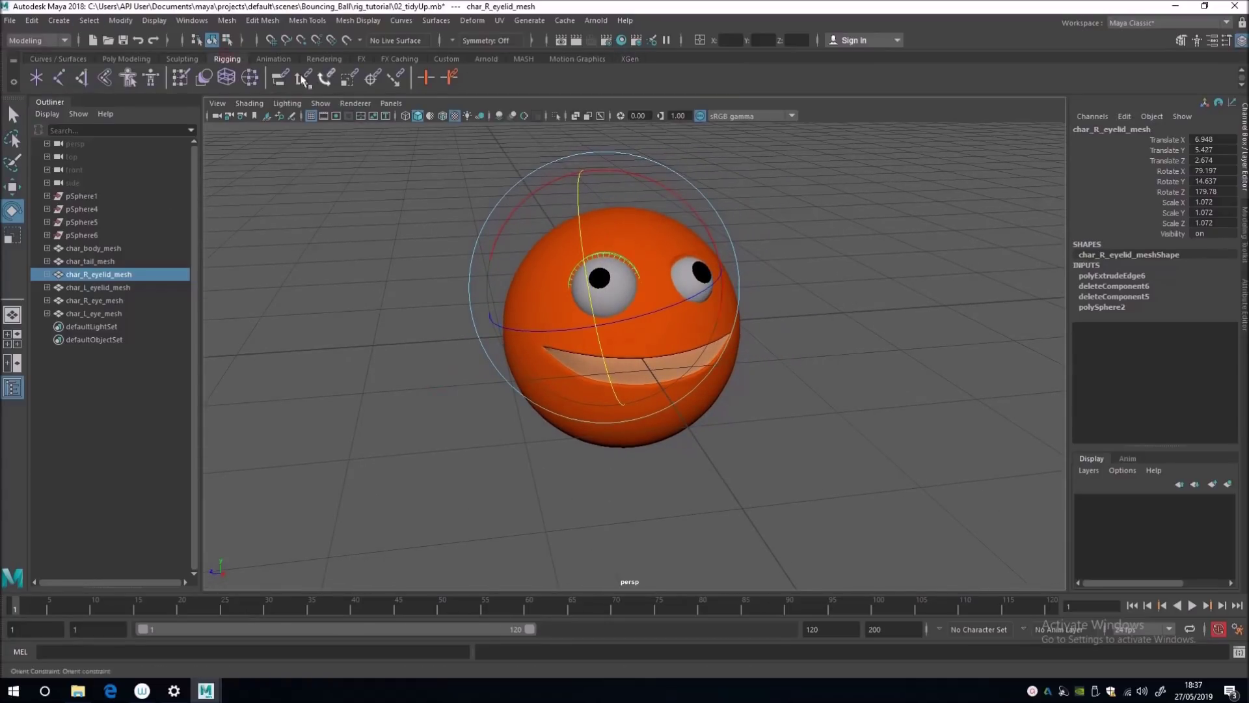
left_click(180, 59)
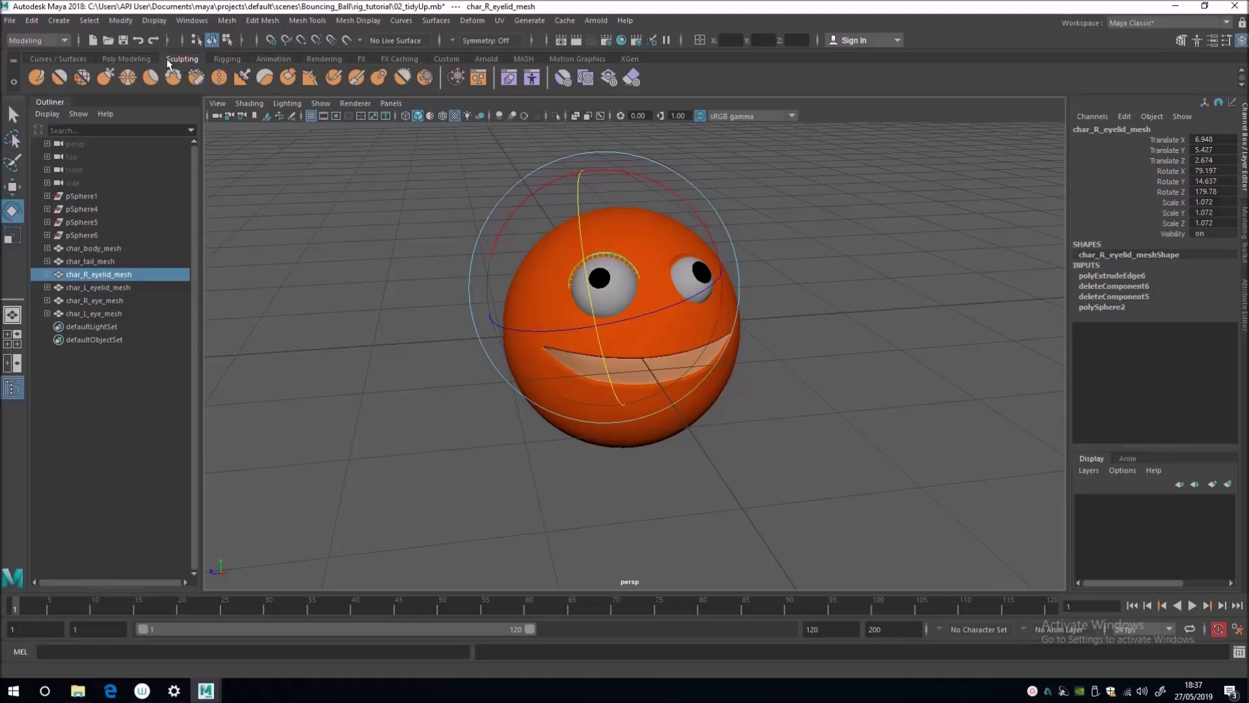
left_click(126, 59)
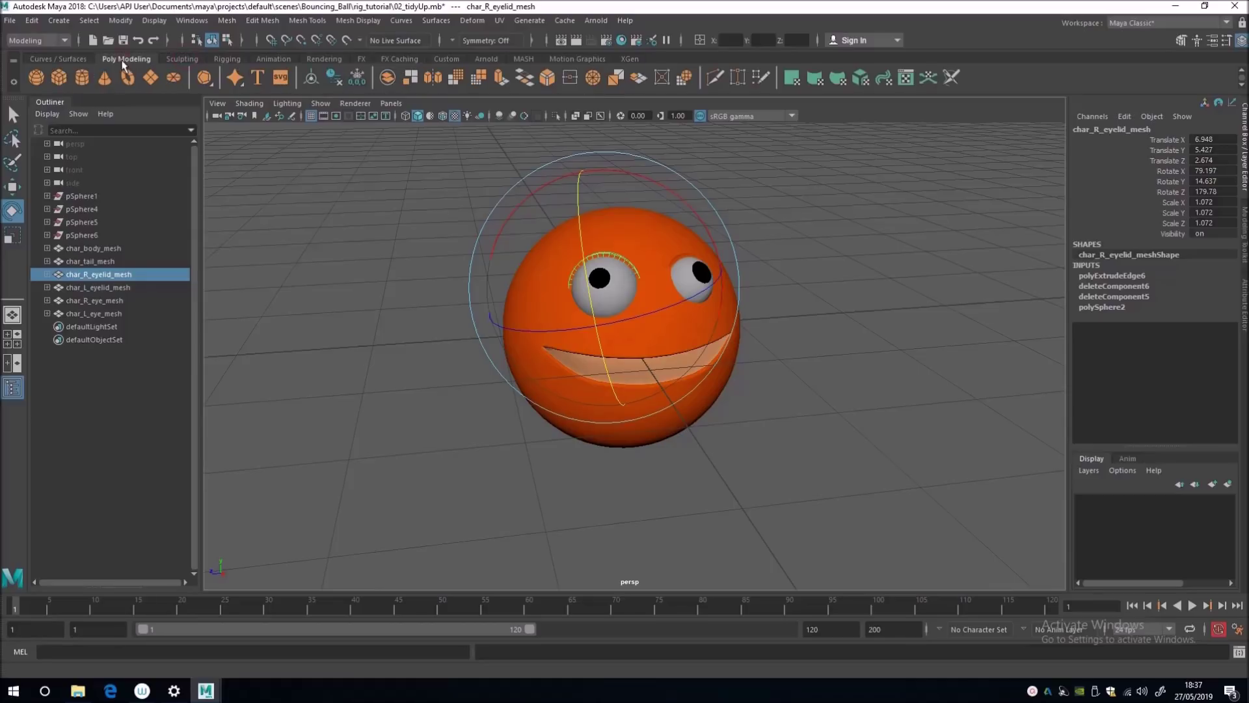
left_click(358, 79)
left_click_drag(423, 312, 611, 317, "alt")
left_click_drag(729, 214, 748, 416)
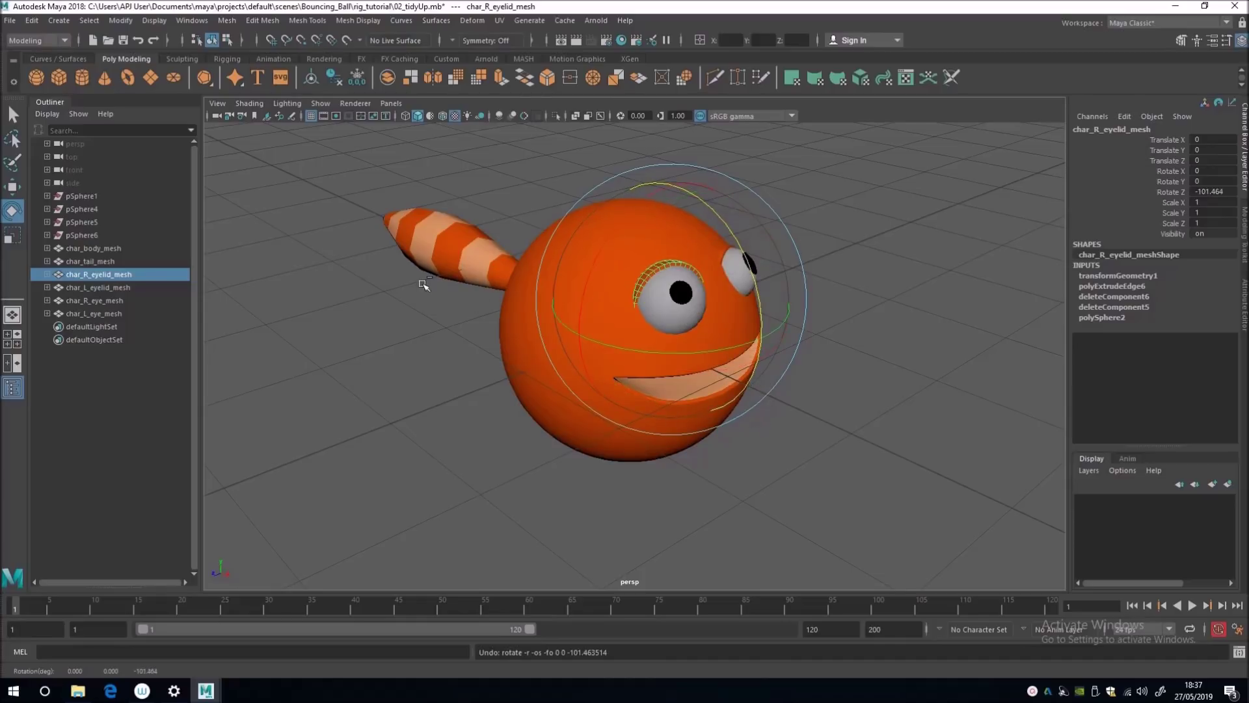
key("ctrl+z")
left_click_drag(437, 289, 517, 311, "alt")
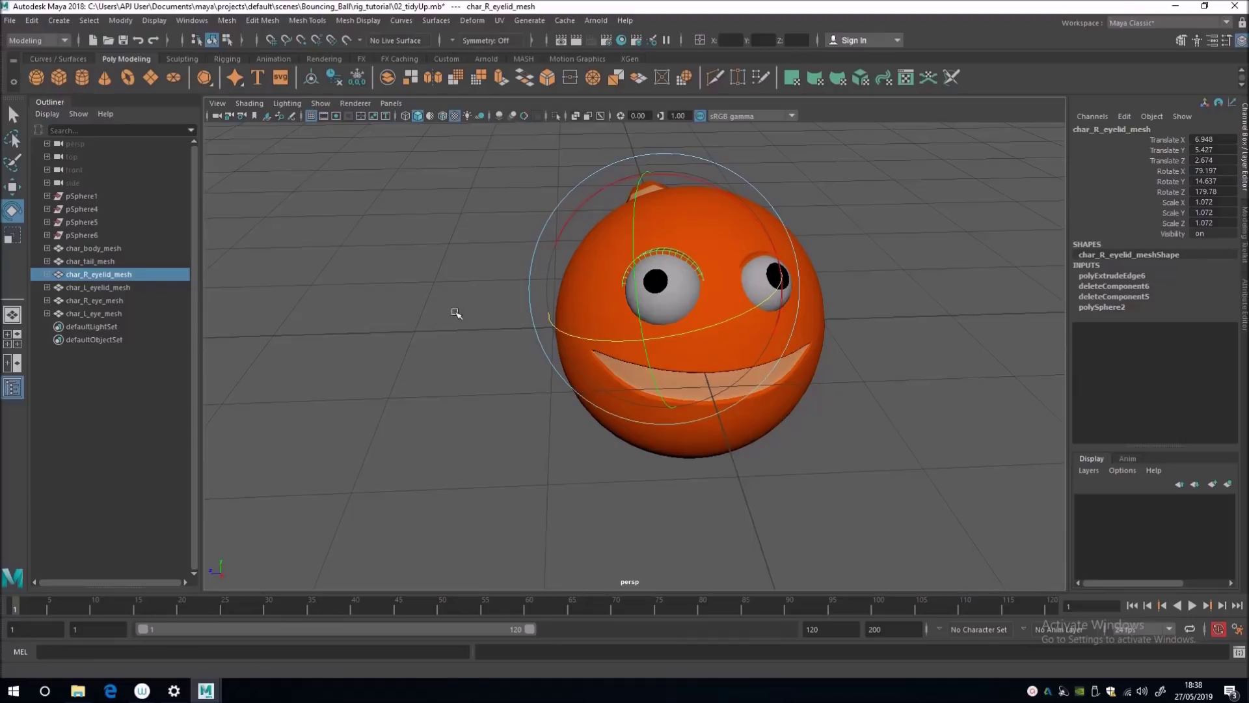
left_click_drag(454, 310, 480, 340, "alt")
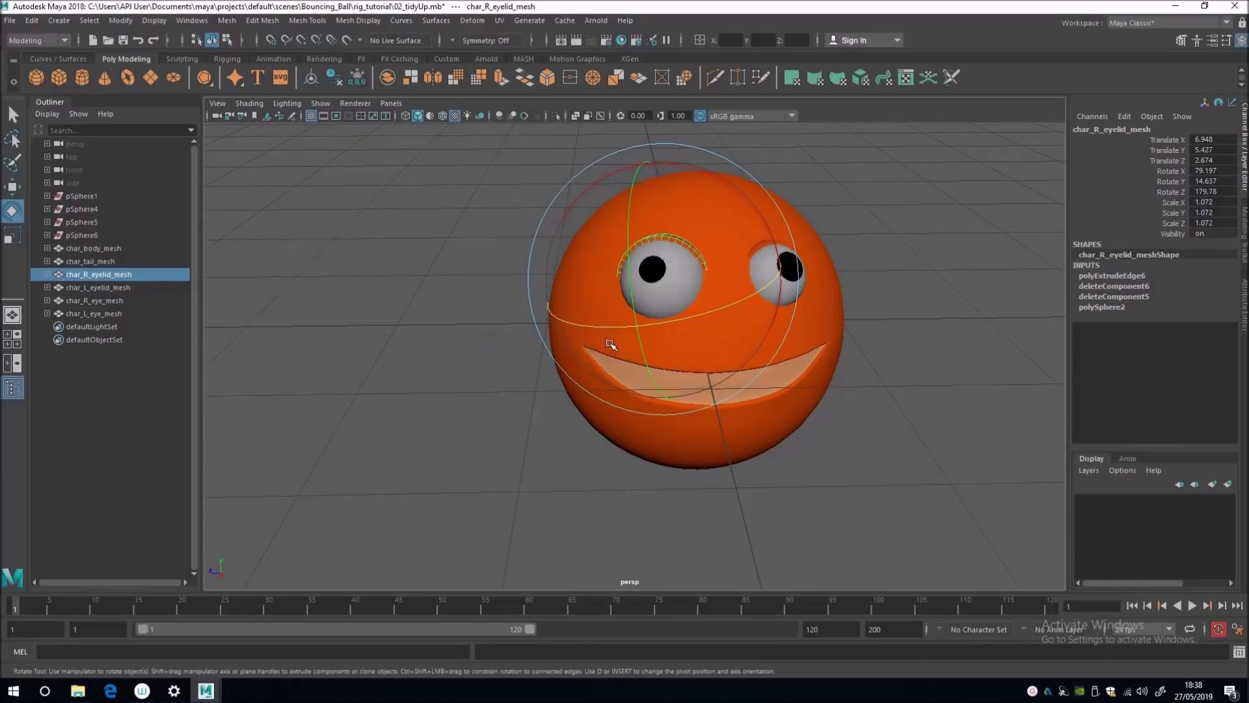
Create an empty null1 group at the origin and select it with char_R_eyelid_mesh
left_click_drag(464, 329, 399, 343, "alt")
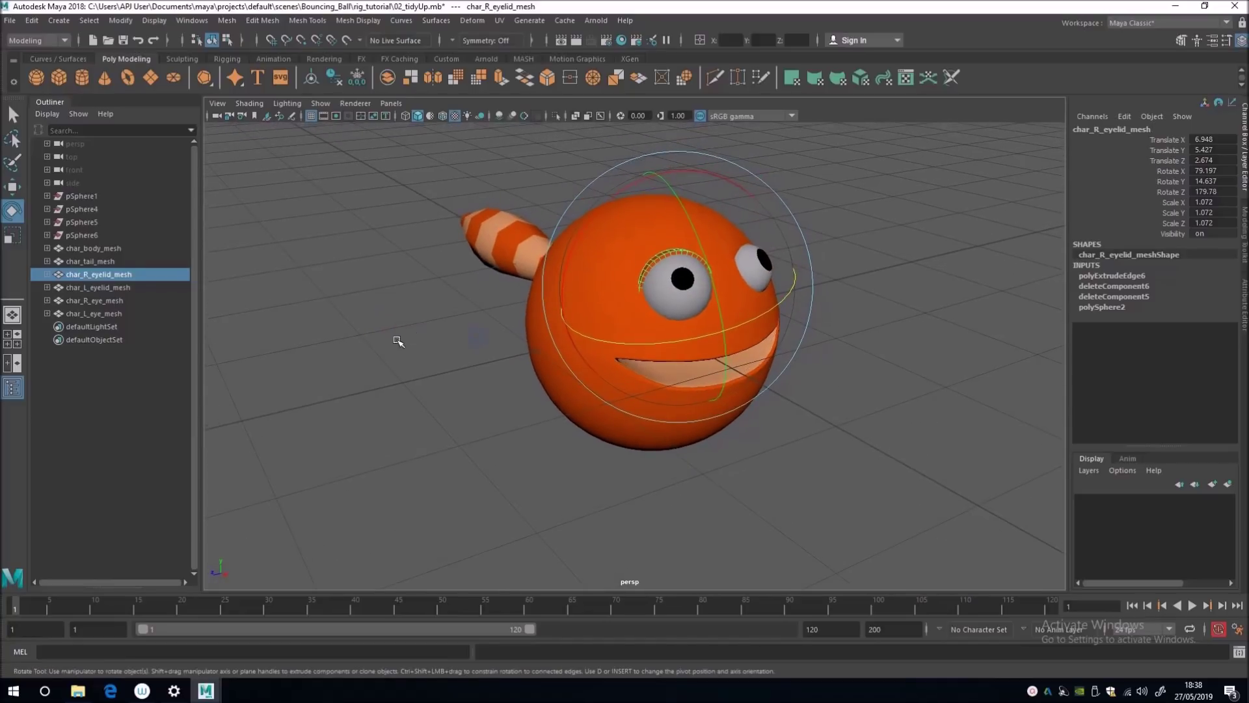
left_click(377, 356)
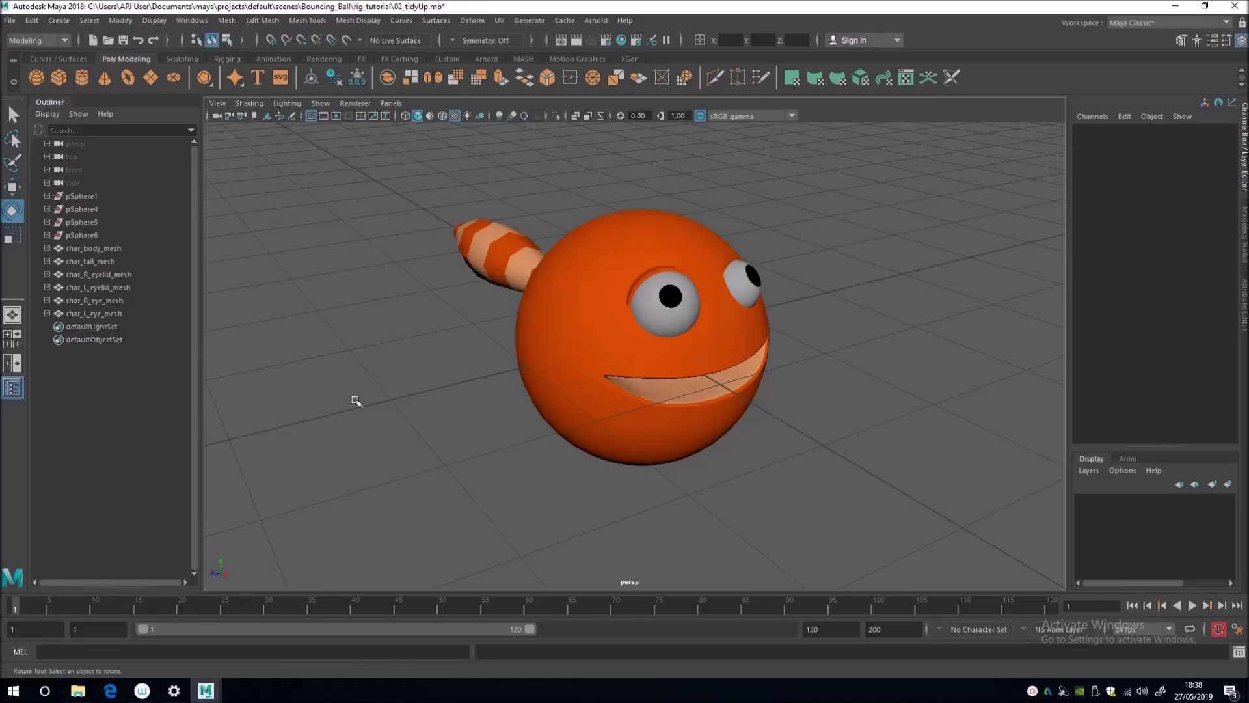
key("ctrl+g")
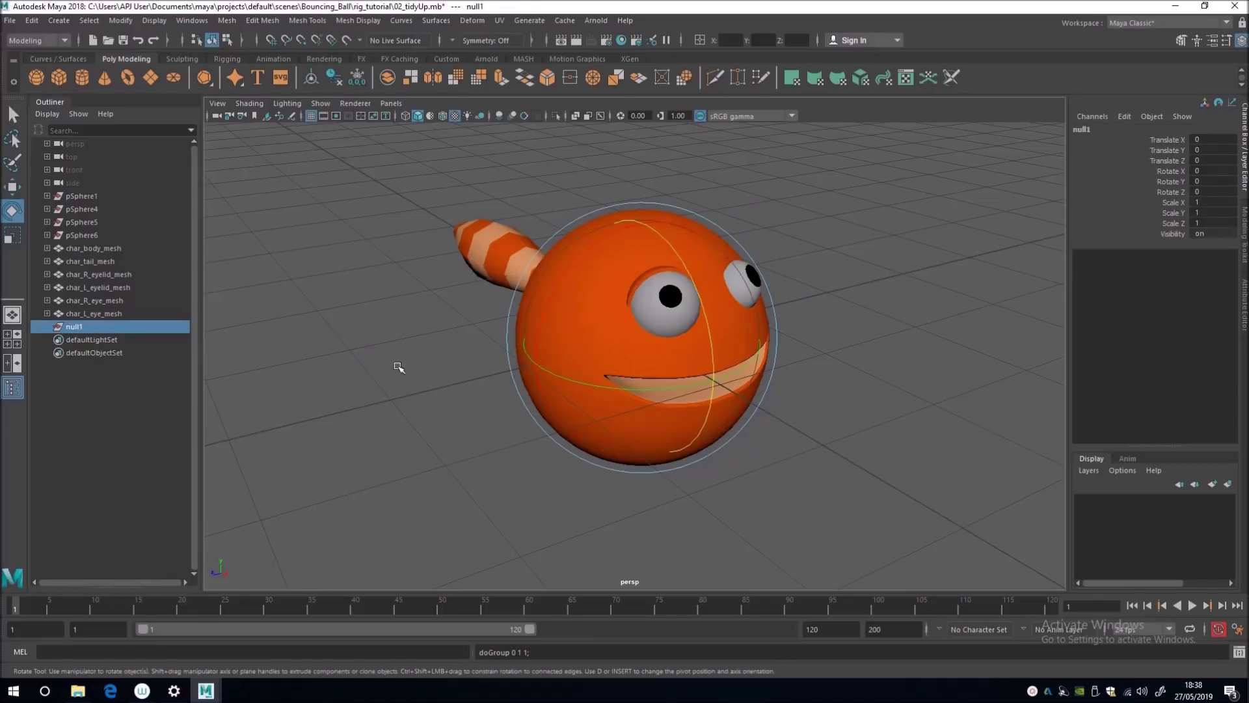
mouse_move(399, 366)
left_mouse_down("alt")
mouse_move(447, 380)
mouse_move(412, 409)
mouse_move(407, 372)
left_mouse_up("alt")
key("w")
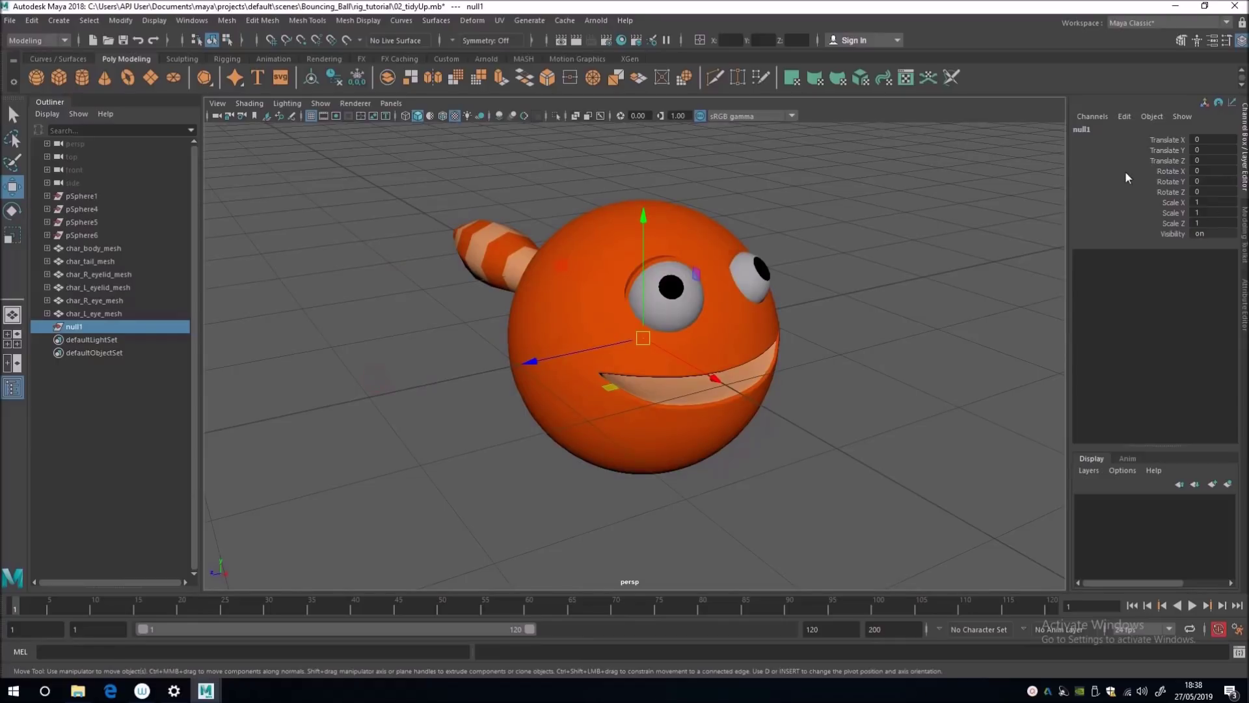
left_click_drag(545, 334, 349, 331, "alt")
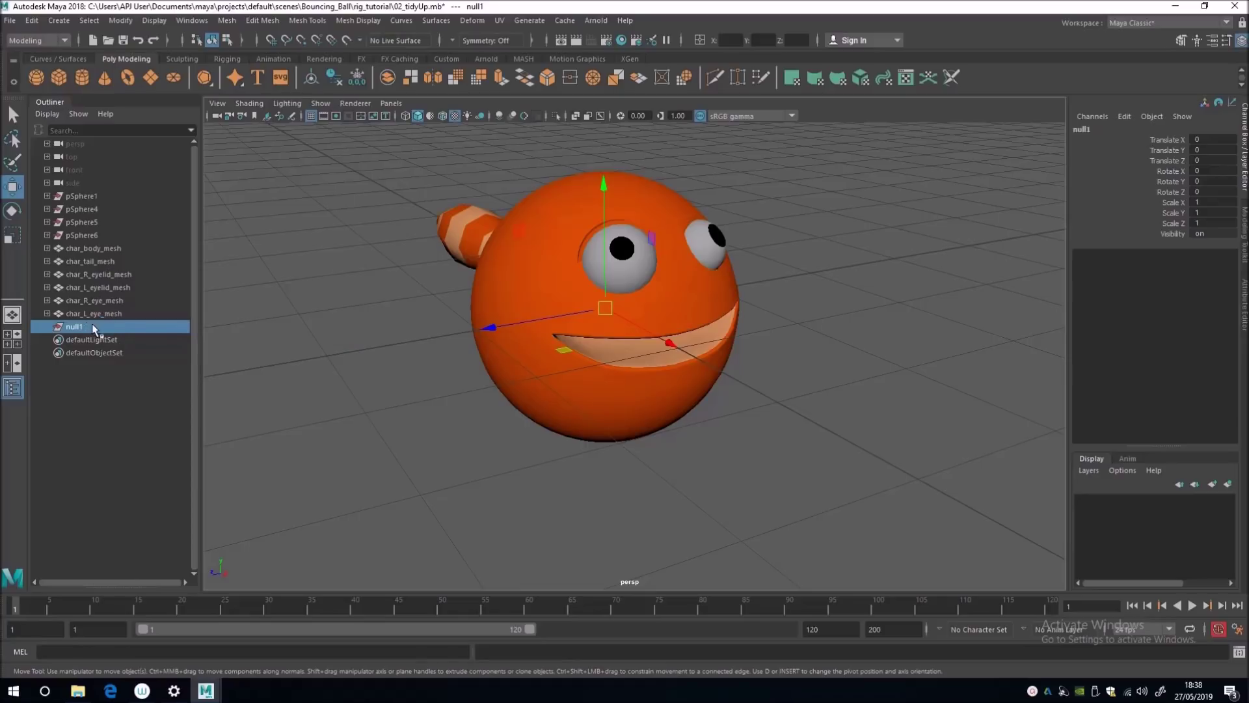
left_click(119, 274, "ctrl")
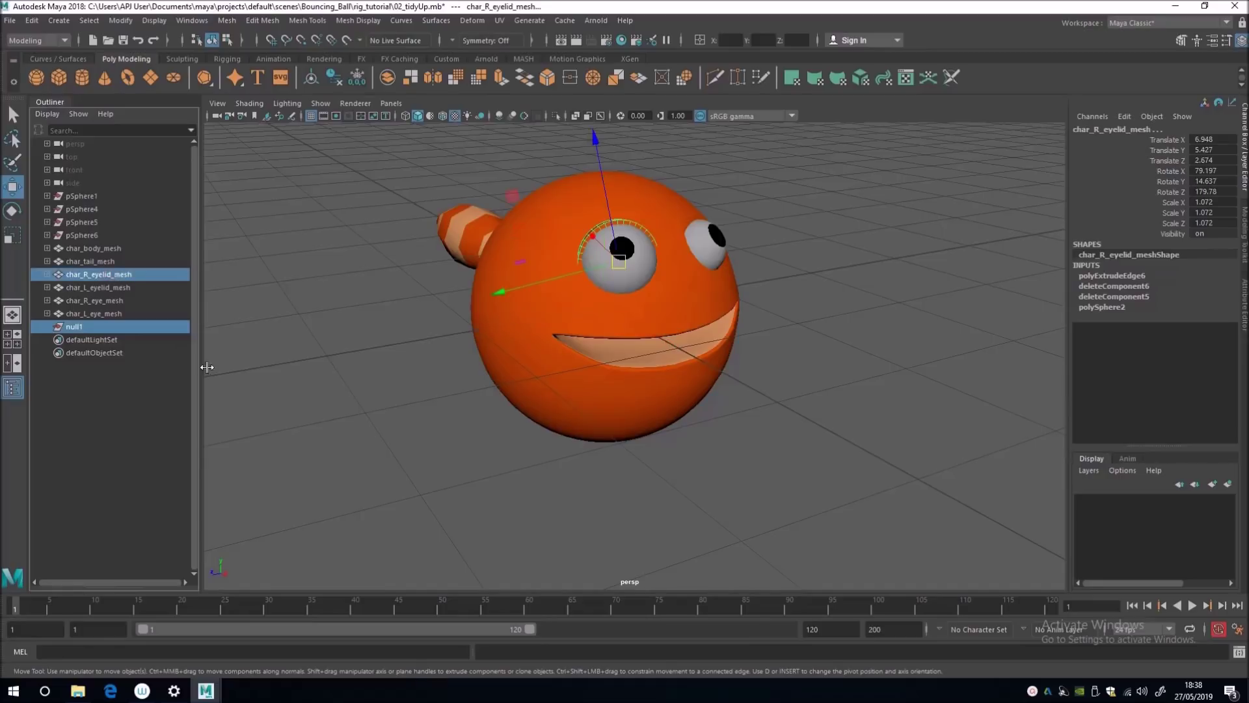
Match null1's transforms to char_R_eyelid_mesh using Match All Transforms
left_click_drag(362, 359, 372, 355, "alt")
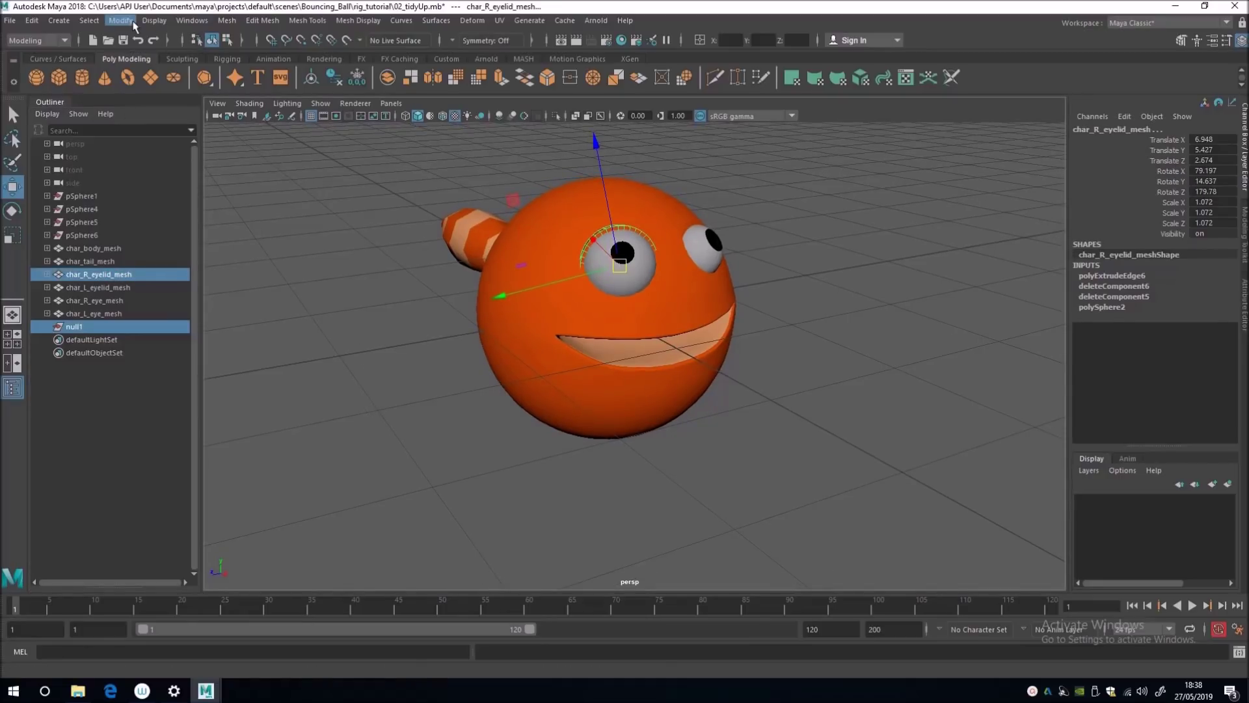
left_click(121, 21)
mouse_move(181, 95)
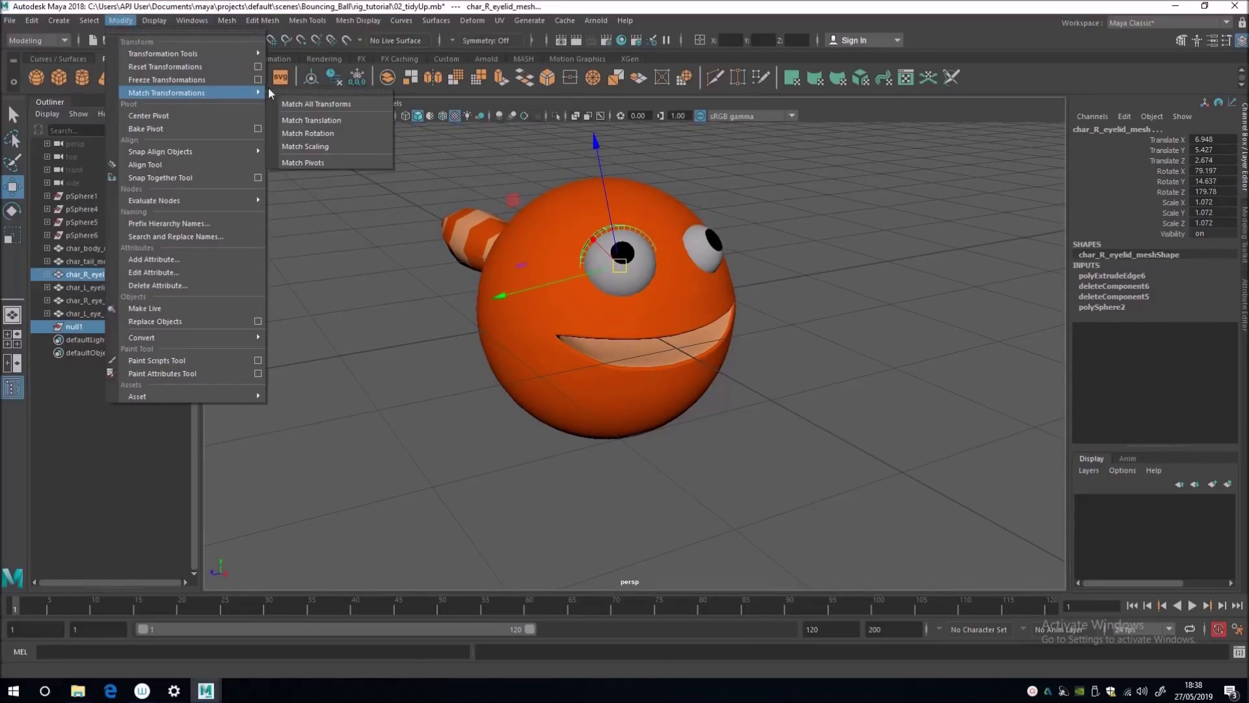
left_click(304, 104)
Select char_R_eyelid_mesh and then null1 to prepare for parenting
left_click(116, 389)
left_click(81, 325)
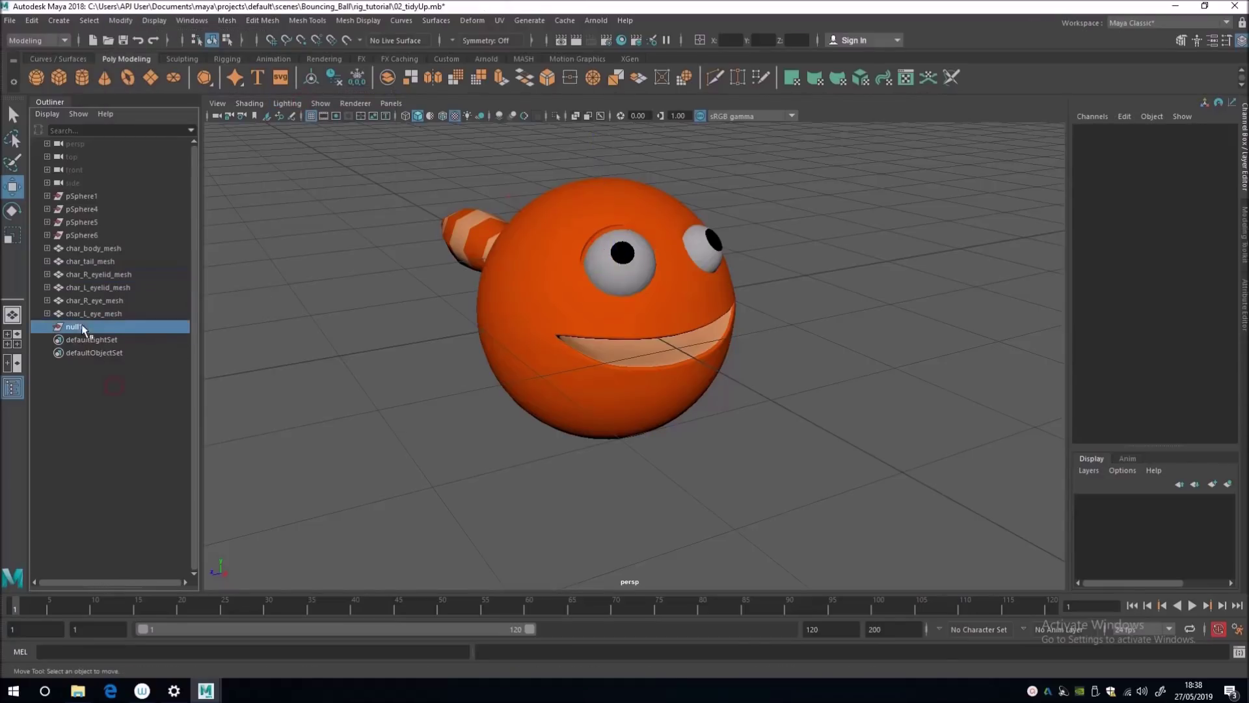
key("e")
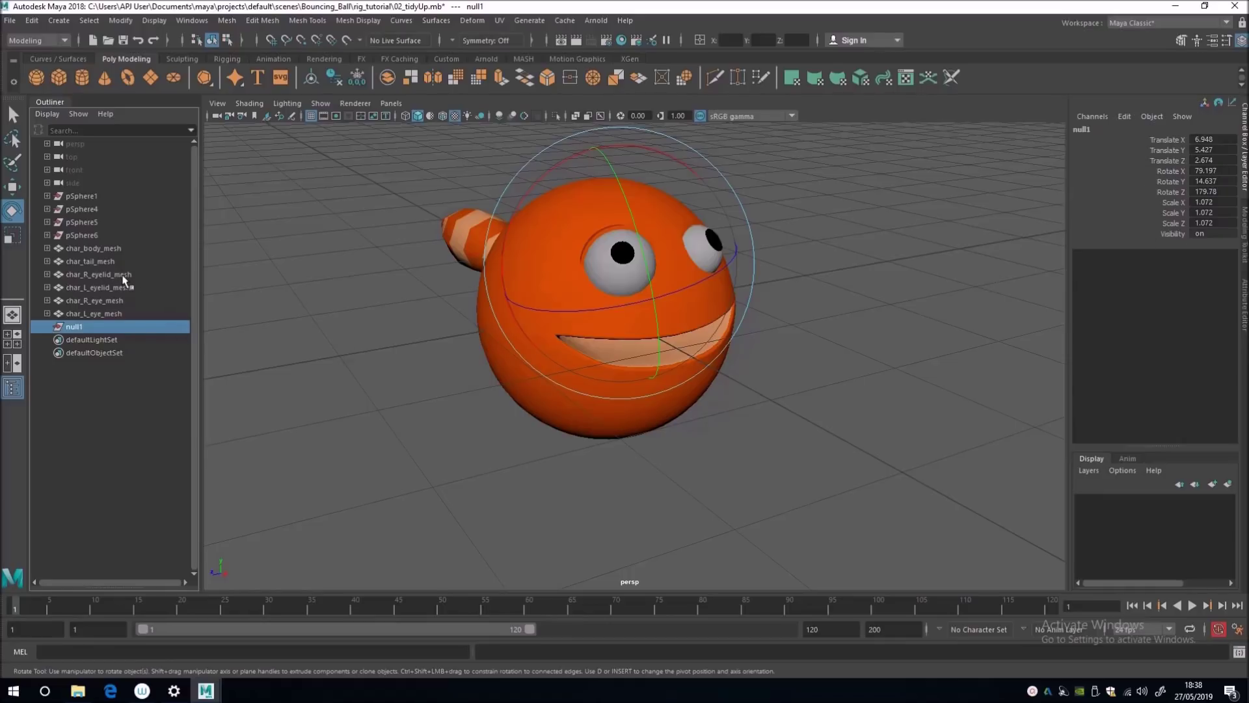
left_click(97, 274)
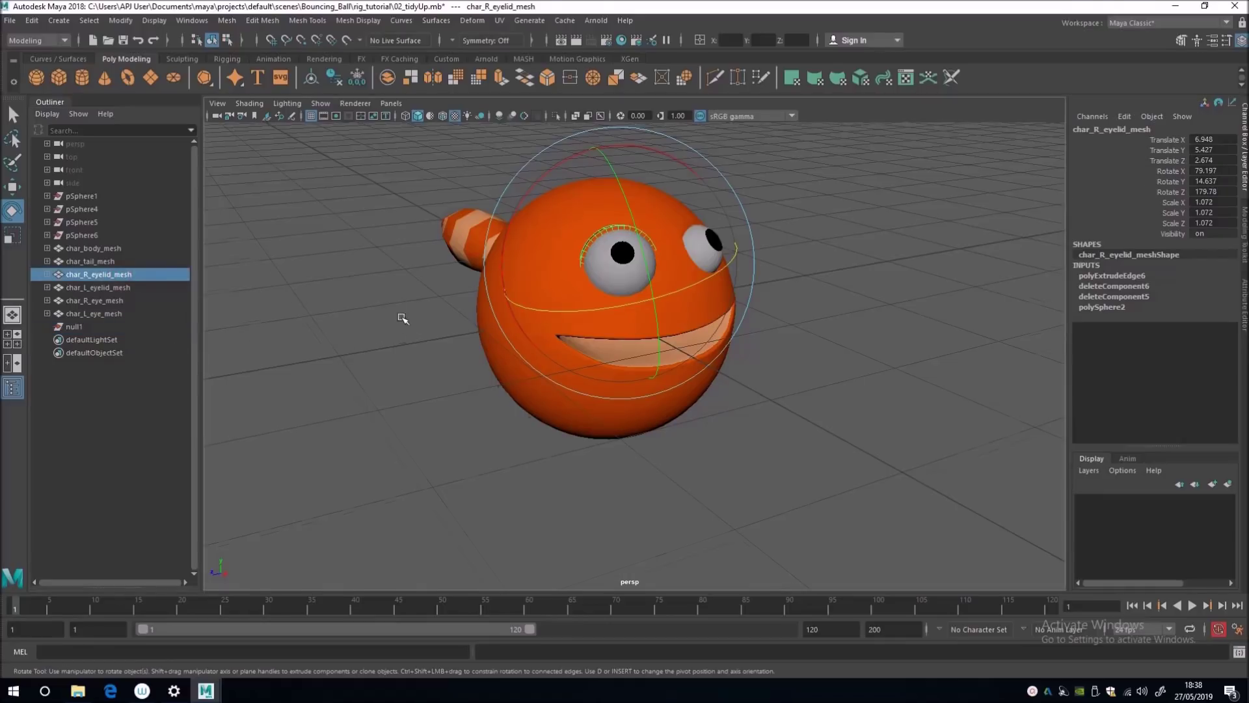
left_click_drag(404, 319, 391, 350, "alt")
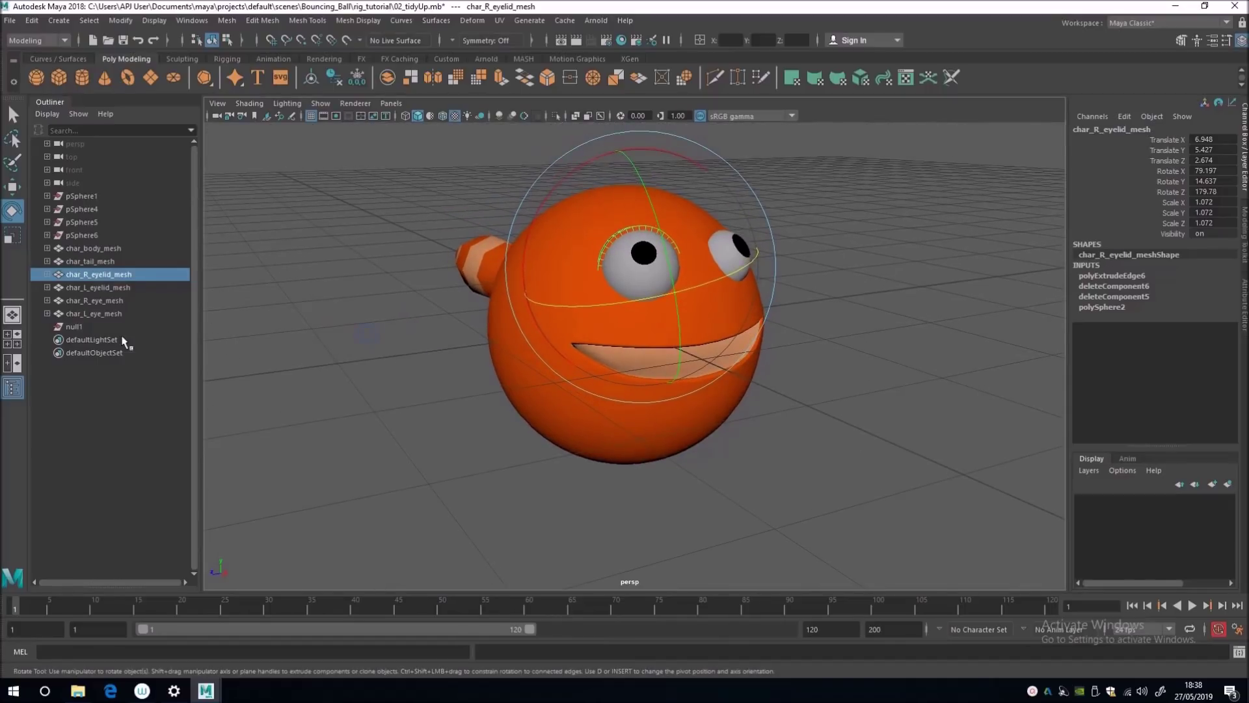
left_click(75, 327, "ctrl")
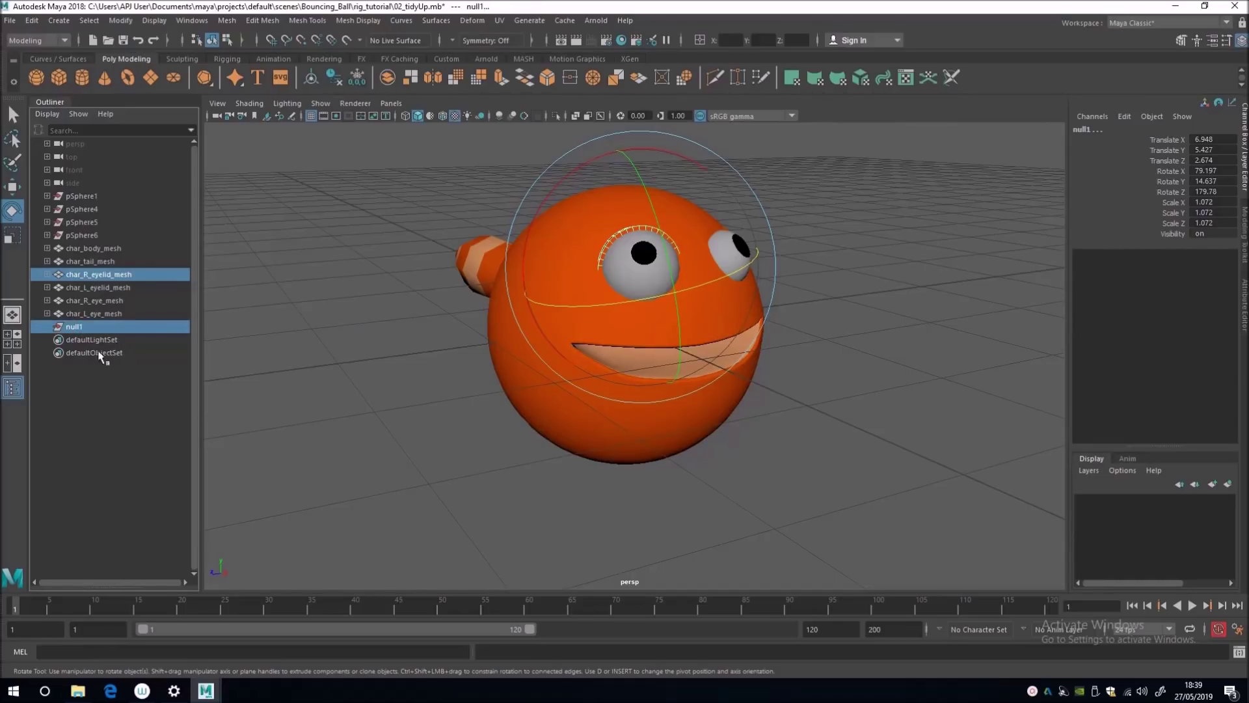
Parent char_R_eyelid_mesh under null1 and expand null1 in the Outliner
key("p")
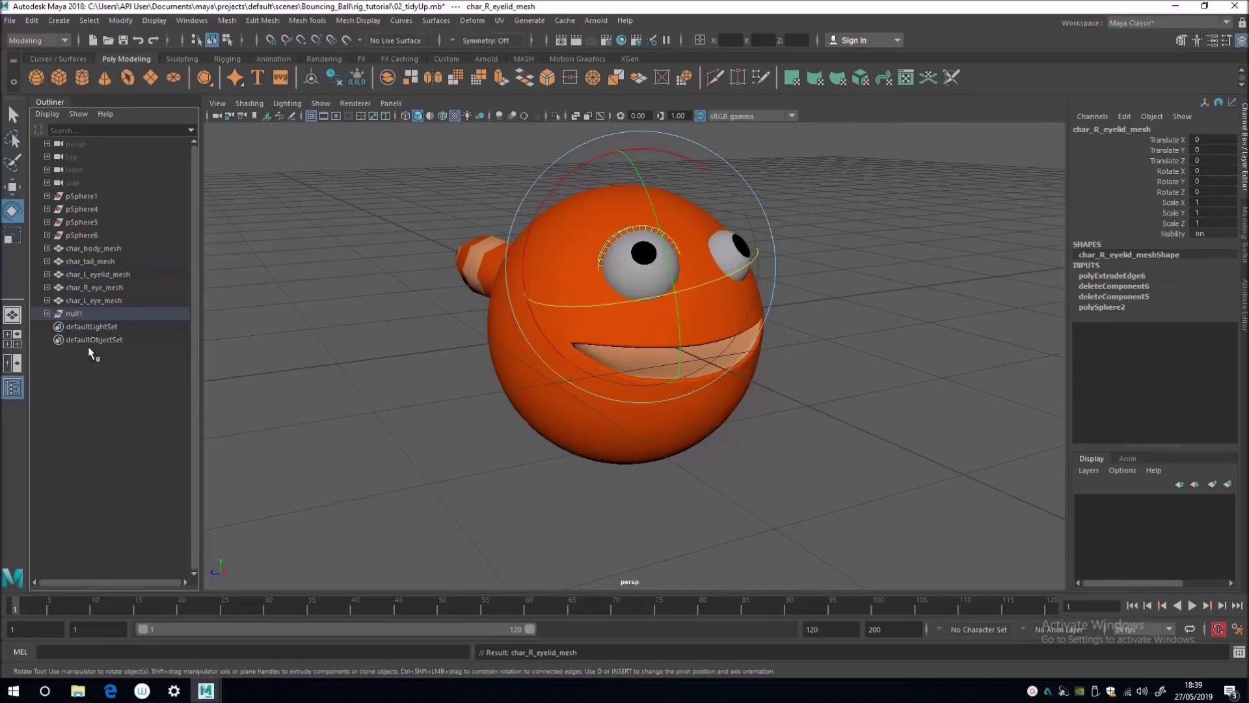
left_click(47, 313)
left_click_drag(400, 381, 433, 328, "alt")
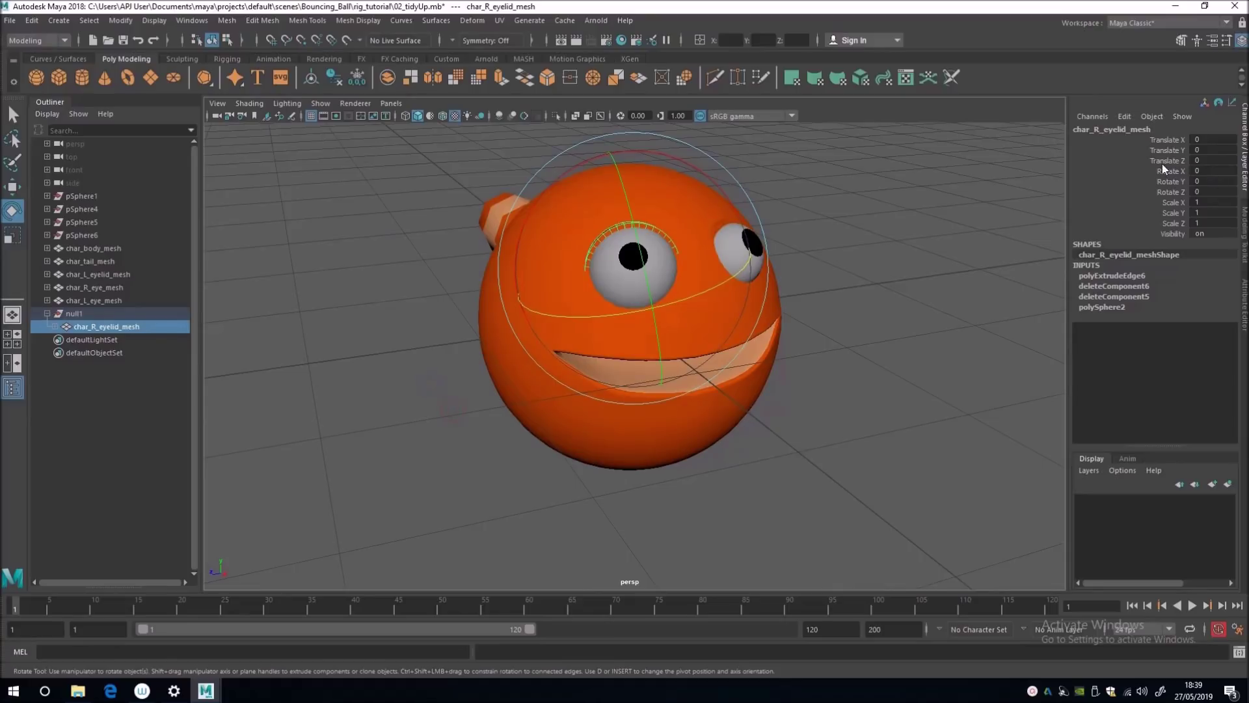
Test-rotate the eyelid, restore it, and begin renaming the null1 group
left_click_drag(739, 290, 593, 281, "alt")
mouse_move(595, 173)
left_mouse_down()
mouse_move(596, 257)
mouse_move(594, 173)
left_mouse_up()
left_click_drag(391, 298, 411, 339, "alt")
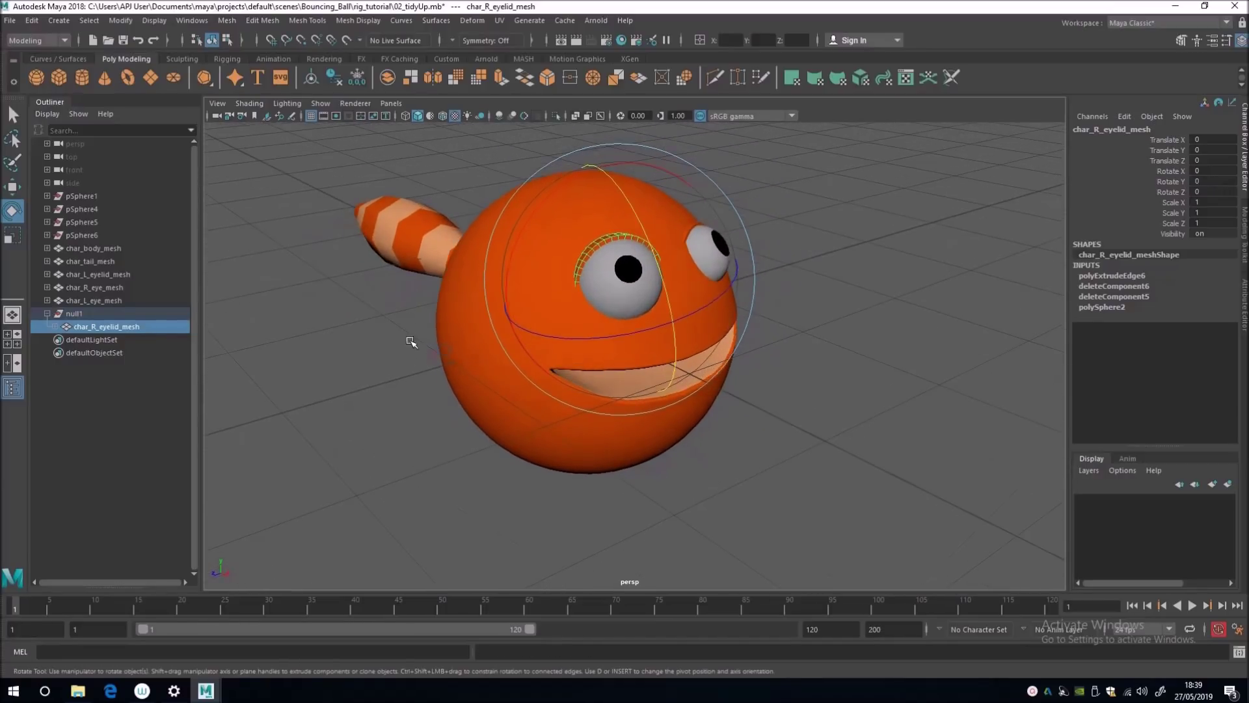
left_click(109, 314)
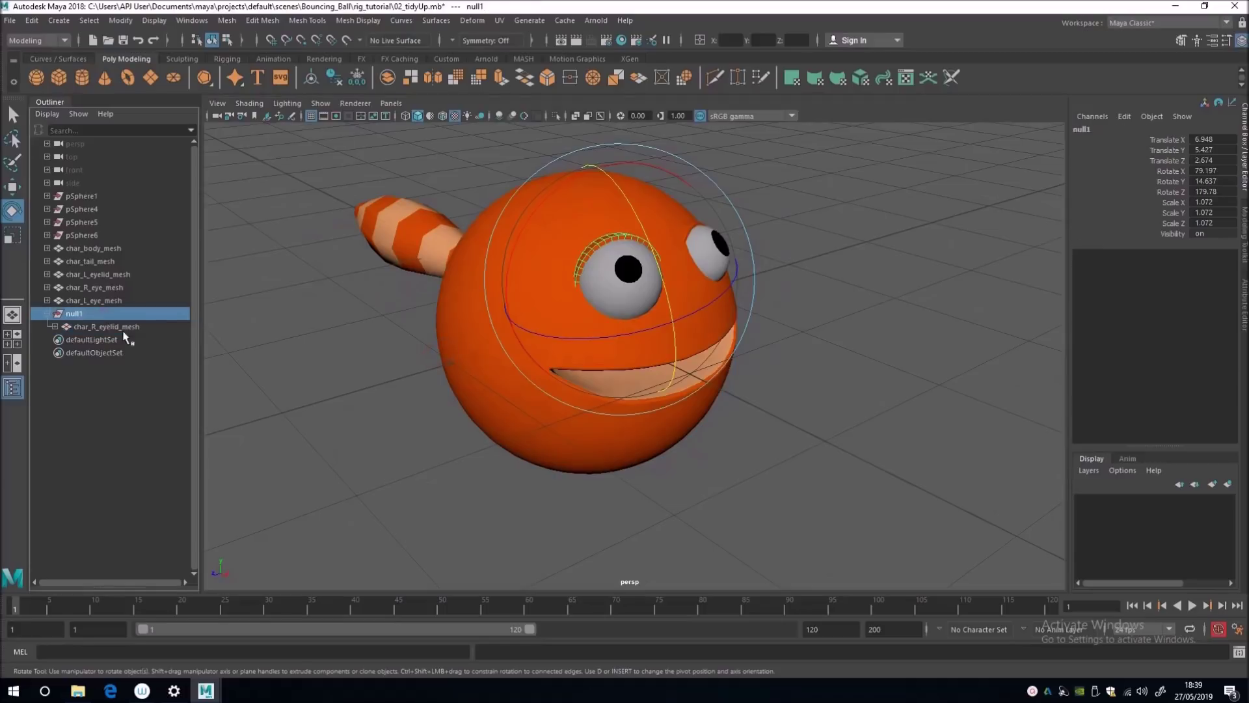
double_click(92, 313)
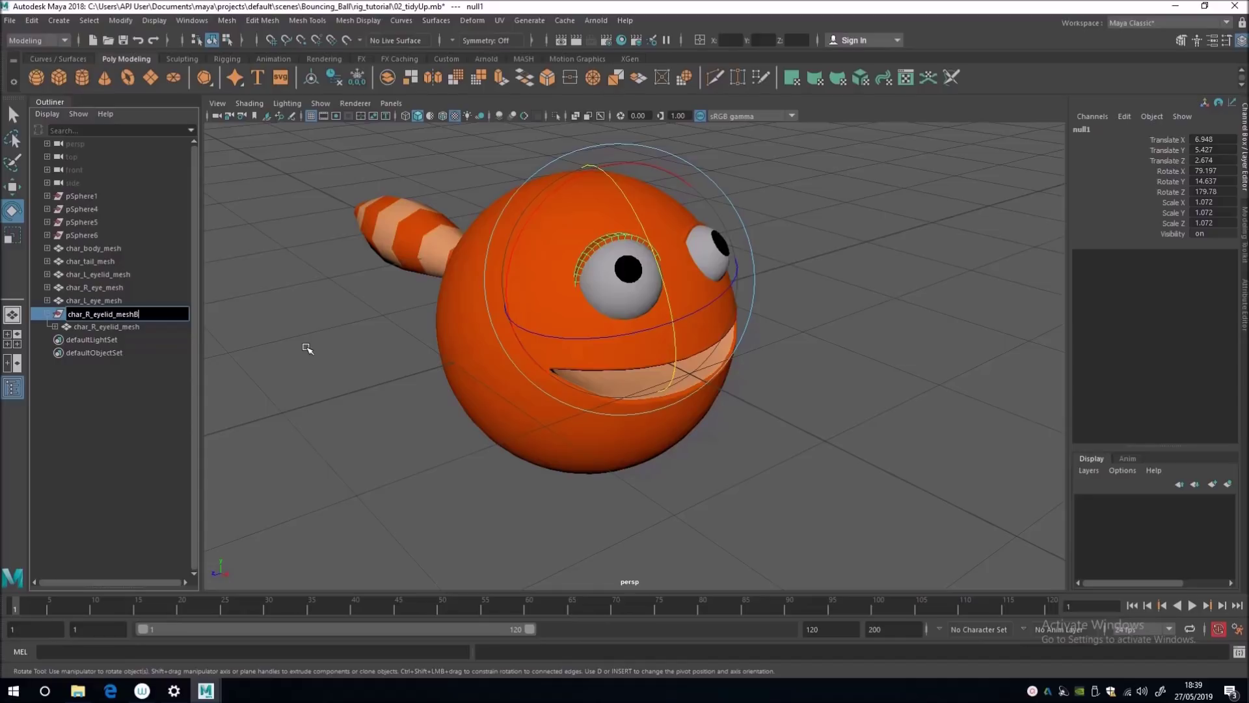
Confirm the name char_R_eyelid_meshBuffer and inspect the eyelid and char_L_eye_meshBuffer groups
key("Return")
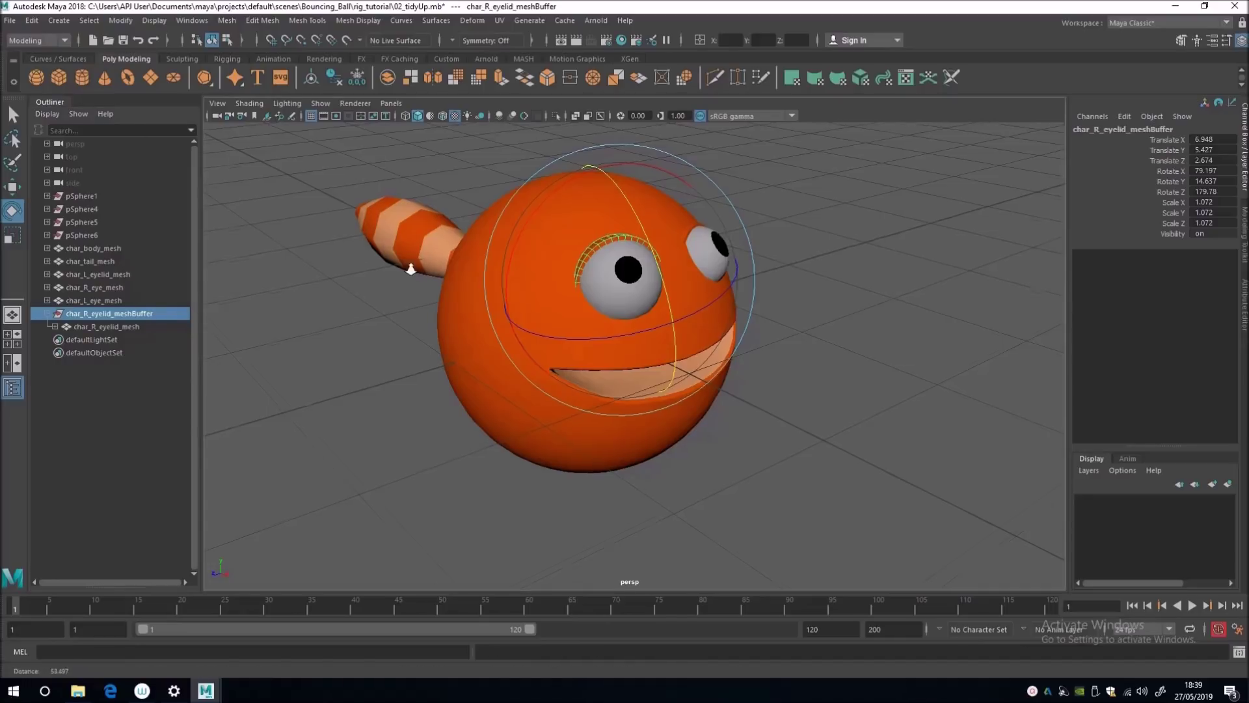
left_click_drag(410, 264, 436, 313, "alt")
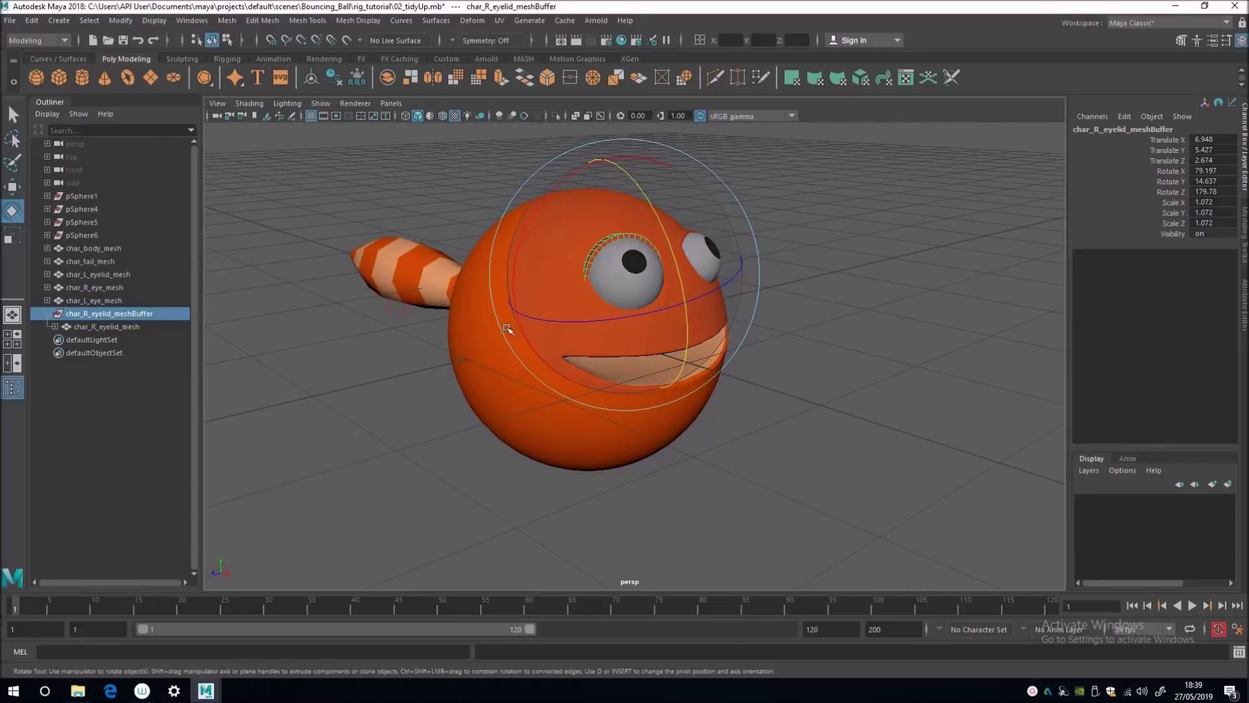
left_click(92, 327)
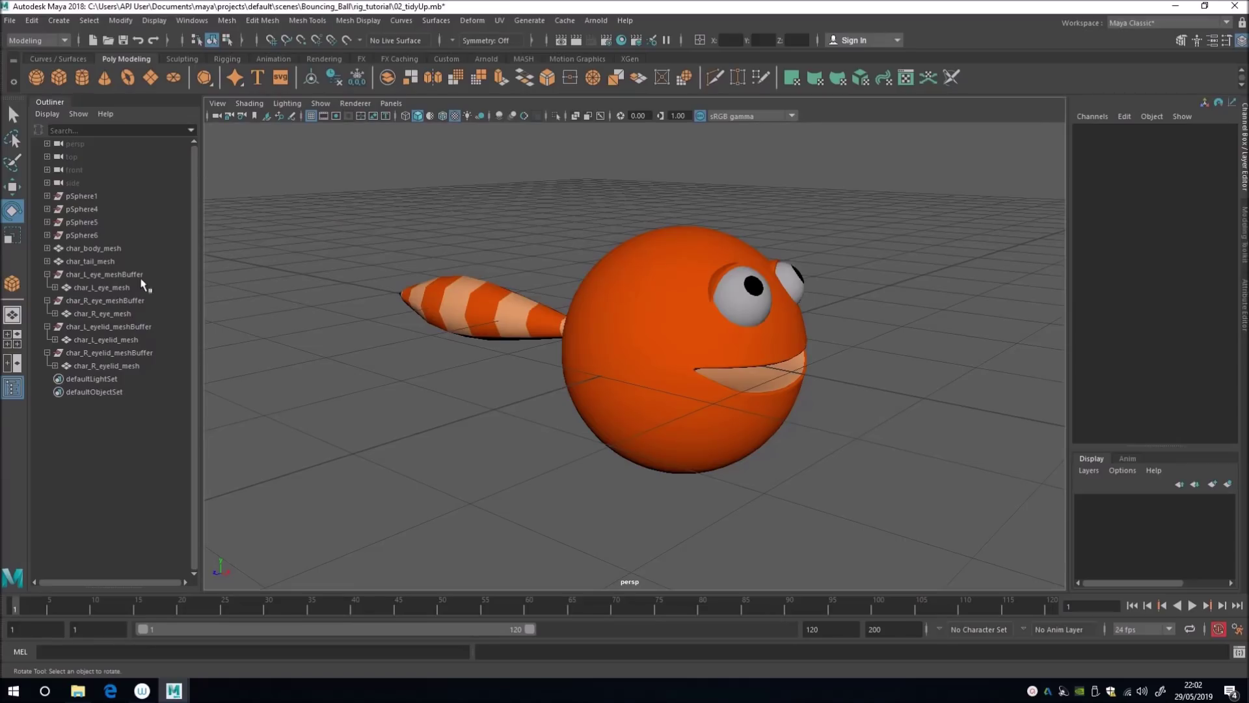
left_click(141, 278)
left_click(131, 368, "shift")
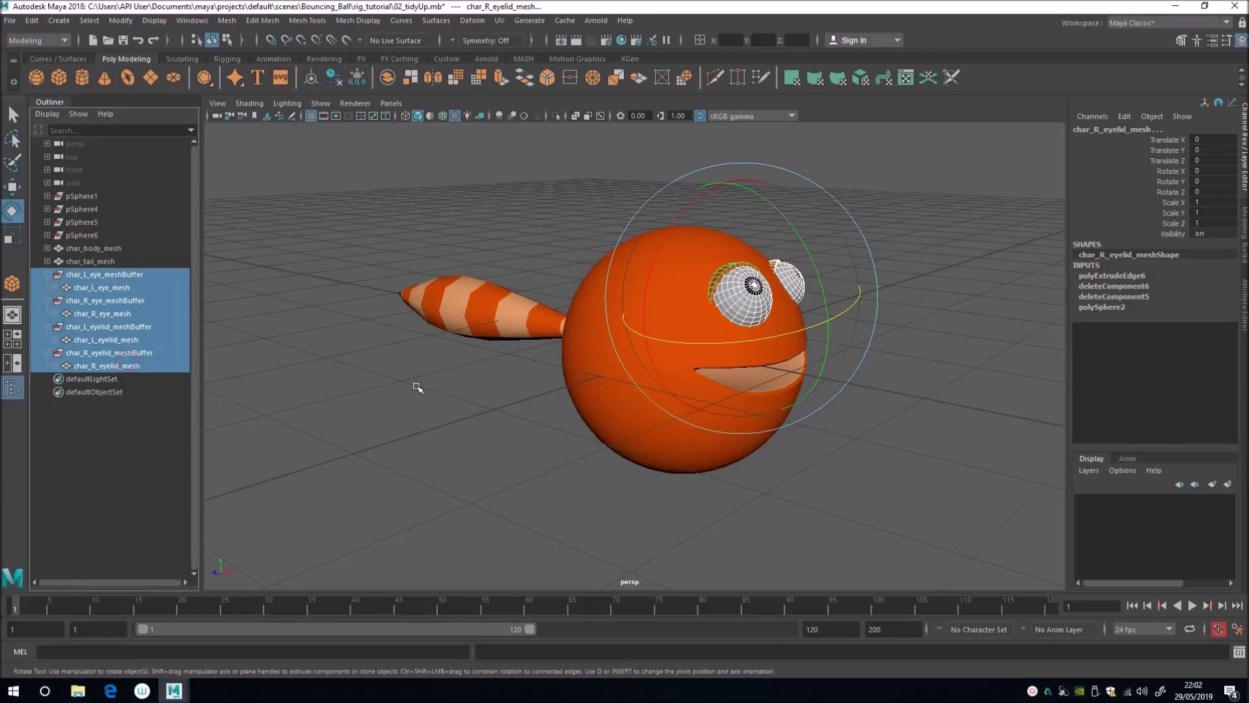
left_click_drag(418, 388, 348, 397, "alt")
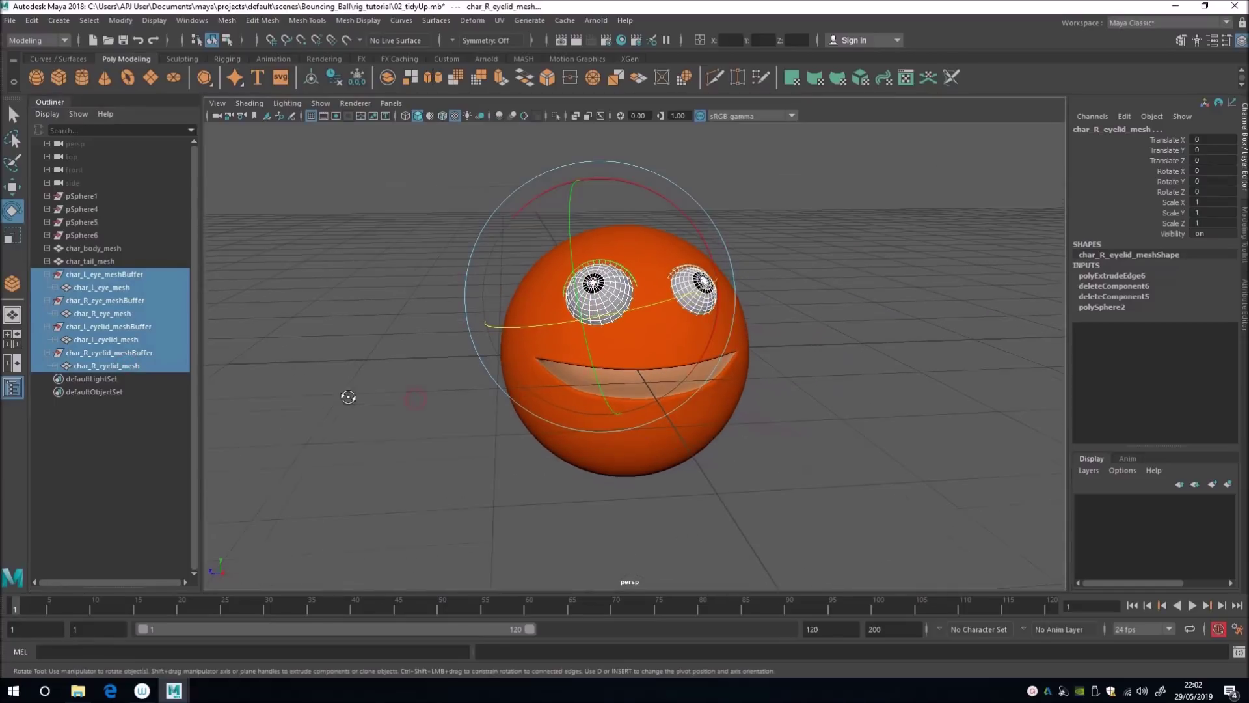
left_click(301, 325)
left_click(120, 275)
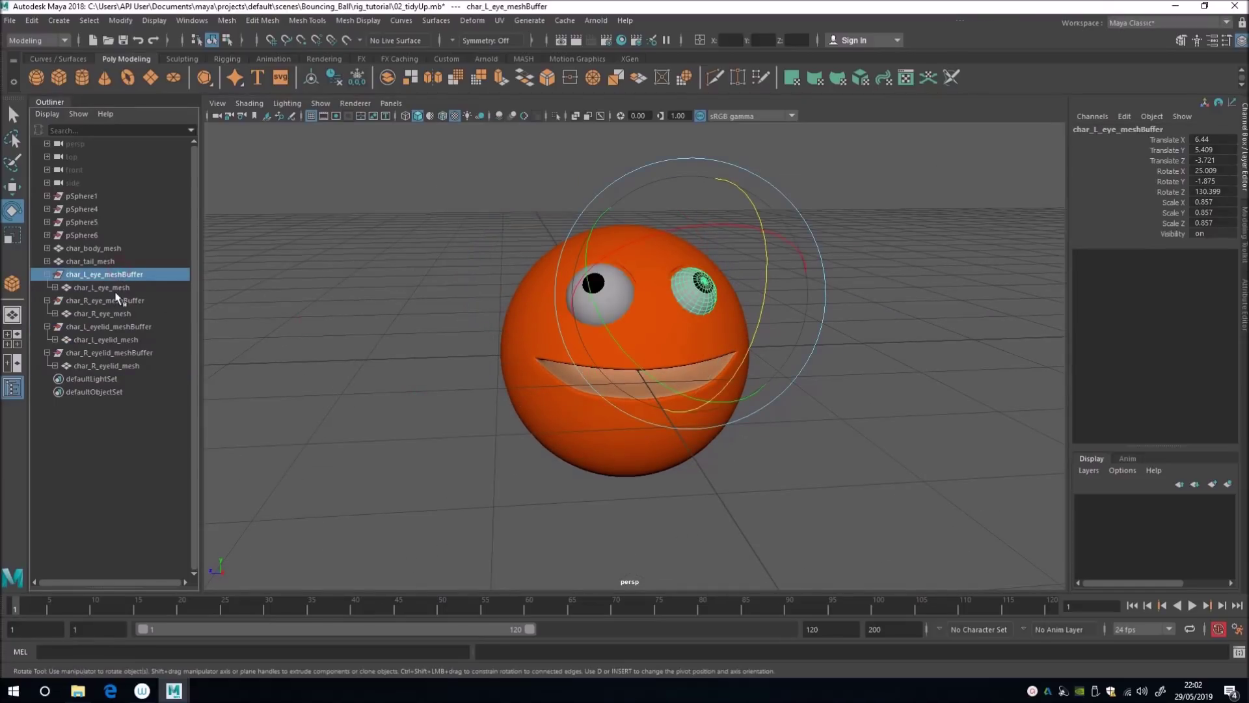
left_click(108, 288)
left_click_drag(421, 351, 413, 319, "alt")
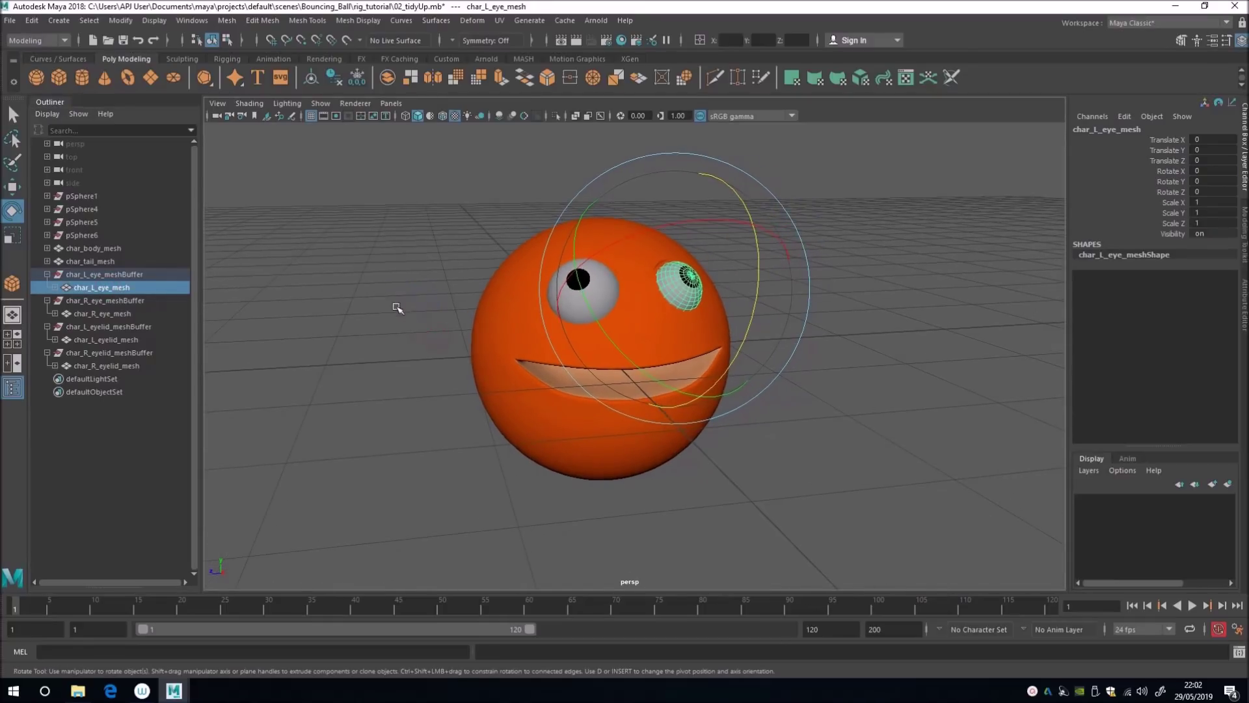
left_click_drag(446, 320, 701, 325, "alt")
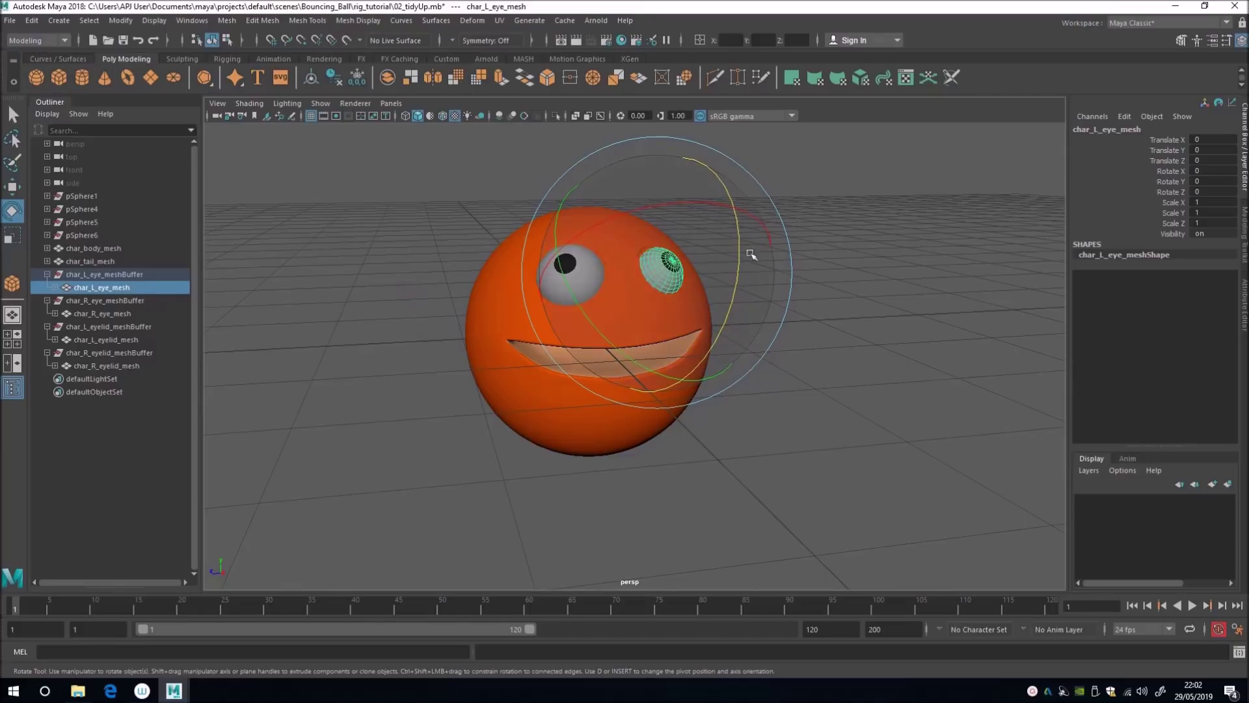
left_click_drag(561, 330, 484, 359, "alt")
left_click(369, 319)
left_click_drag(395, 323, 400, 352, "alt")
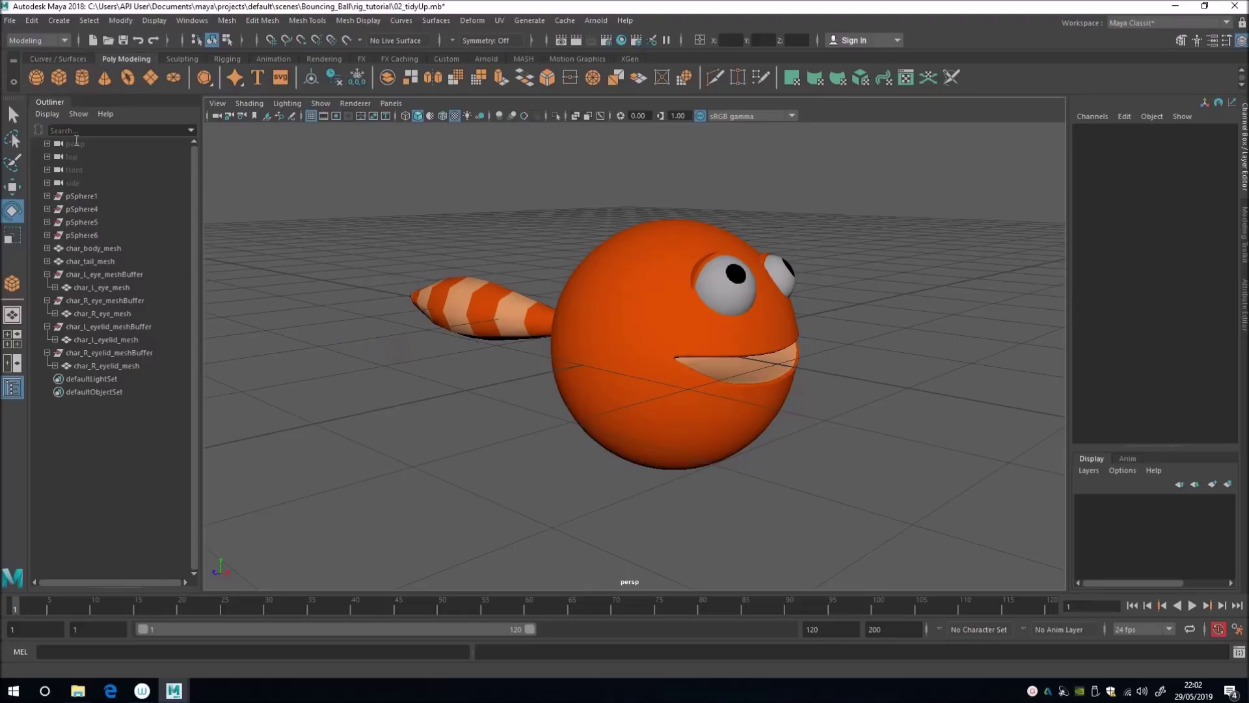
scroll(308, 294, "down", 1)
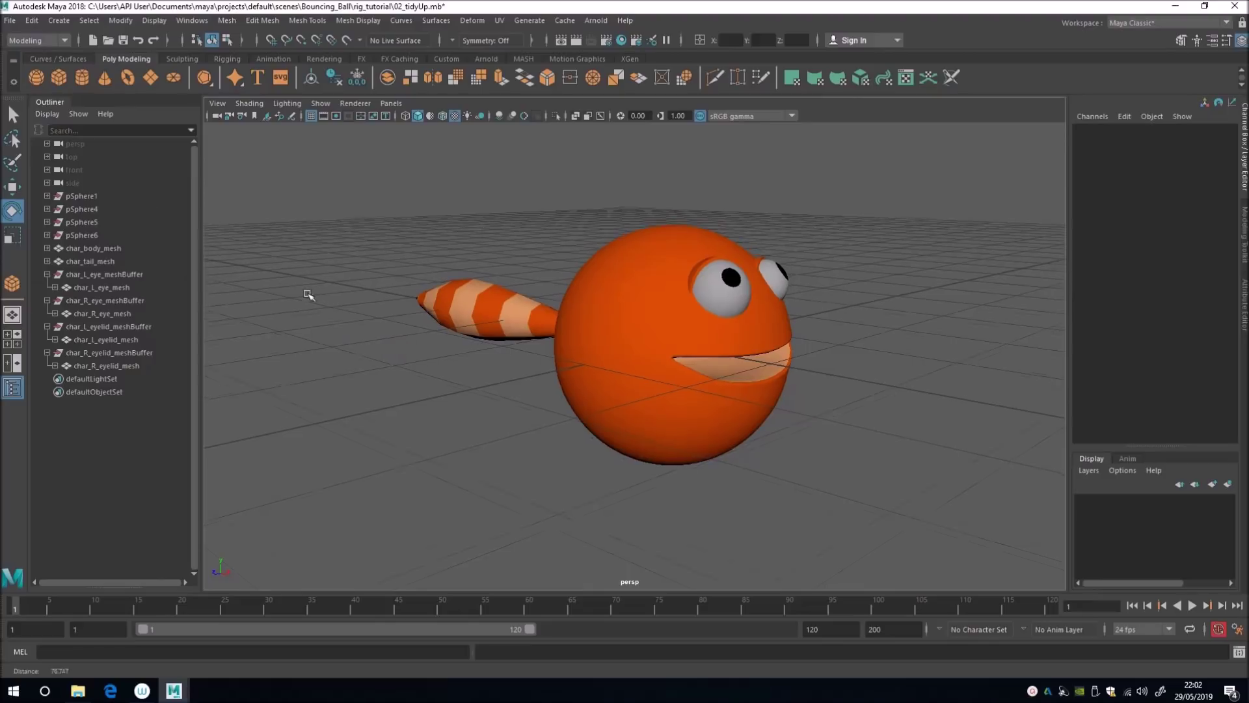
Create a polygon cube and move it along Z to 22.95, left of the ball
left_click(58, 77)
key("w")
left_click_drag(608, 393, 374, 499)
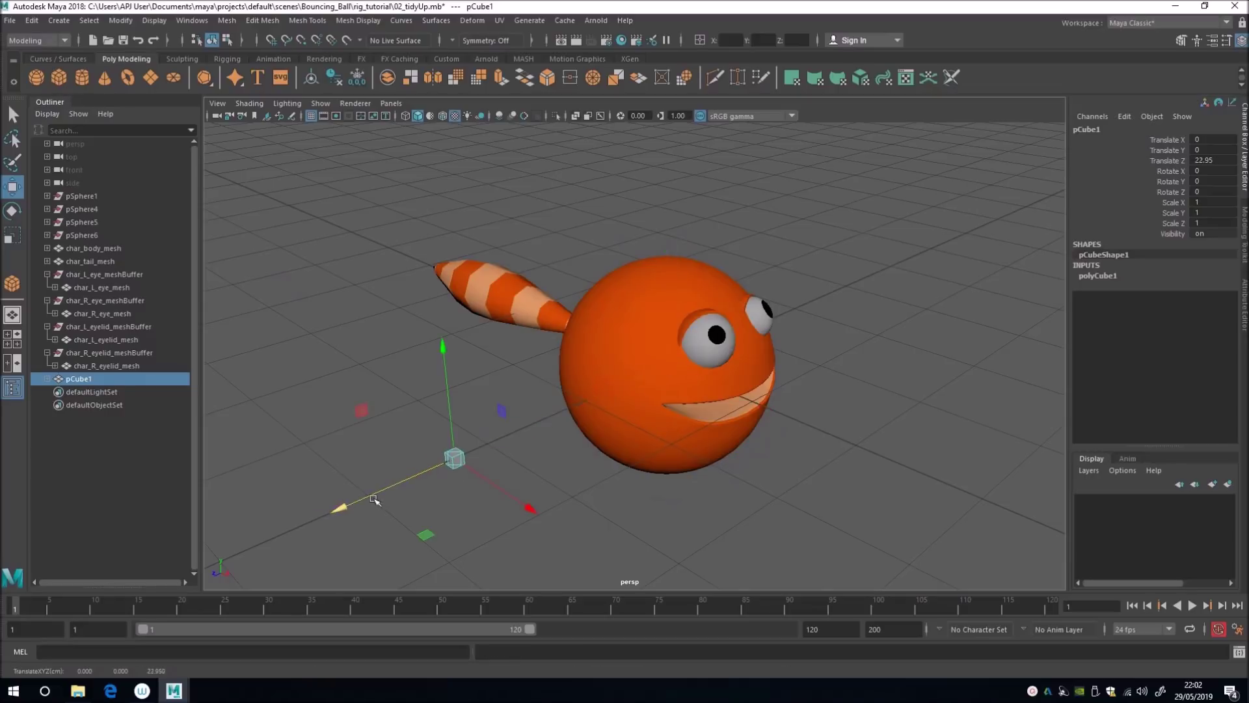
left_click_drag(398, 438, 419, 454, "alt")
left_click_drag(354, 397, 349, 407, "alt")
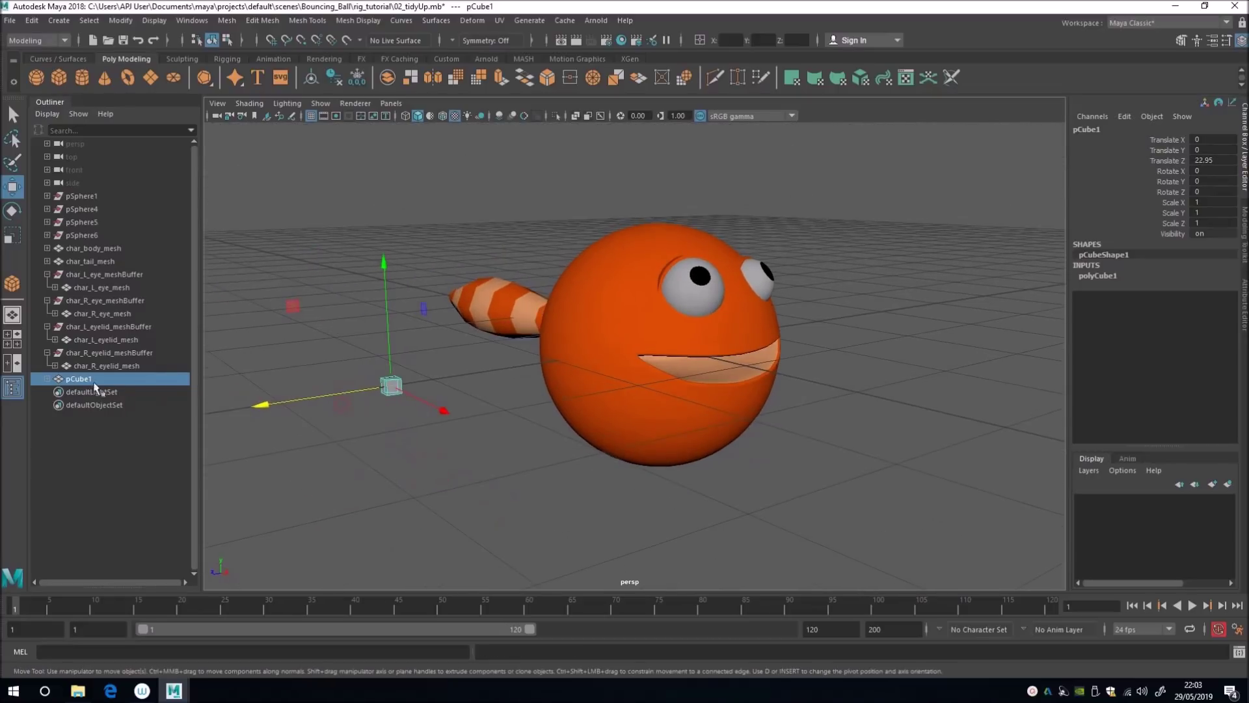
Try changing polyCube1's Height and Width, undoing both to keep it 1×1×1
left_click(45, 379)
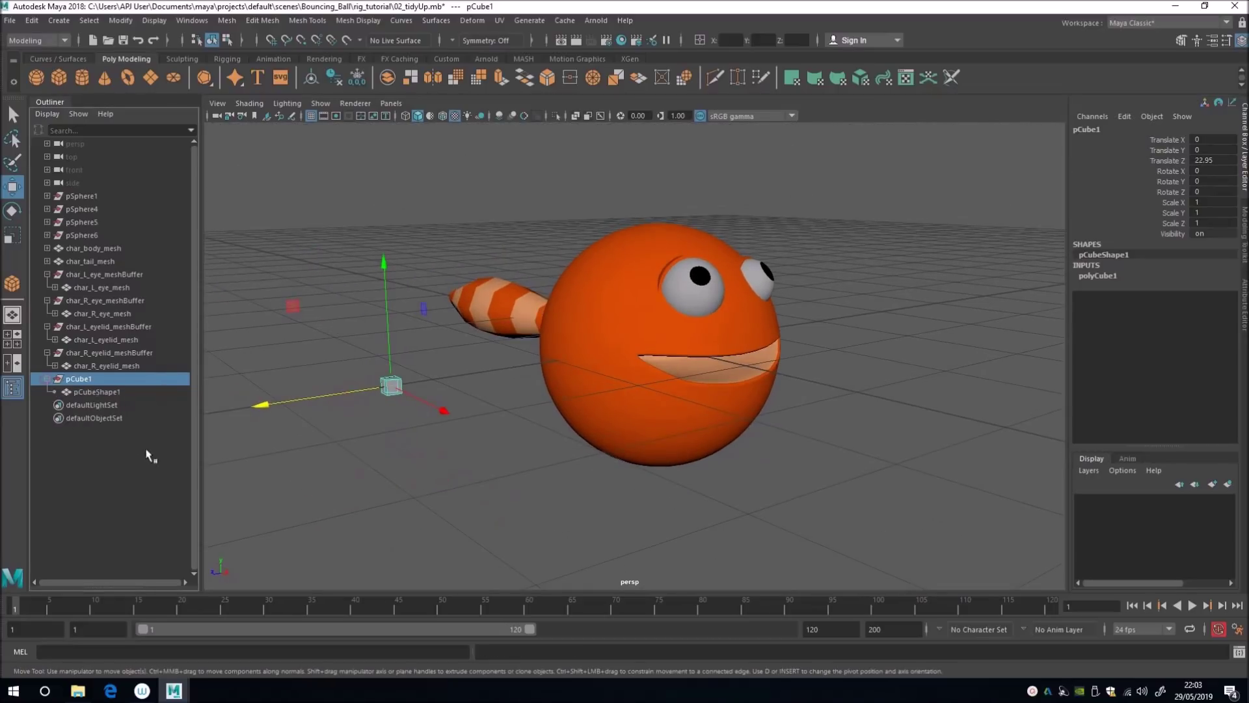
left_click(96, 392)
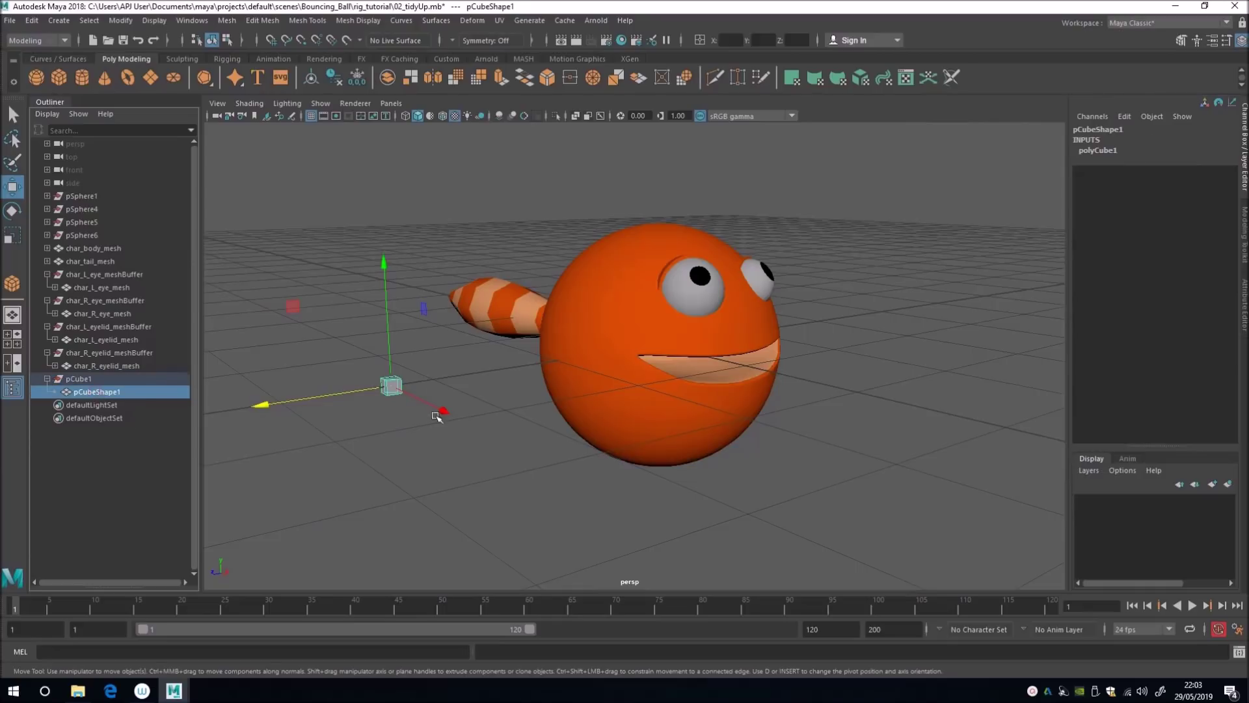
left_click(1093, 151)
left_click(1145, 171)
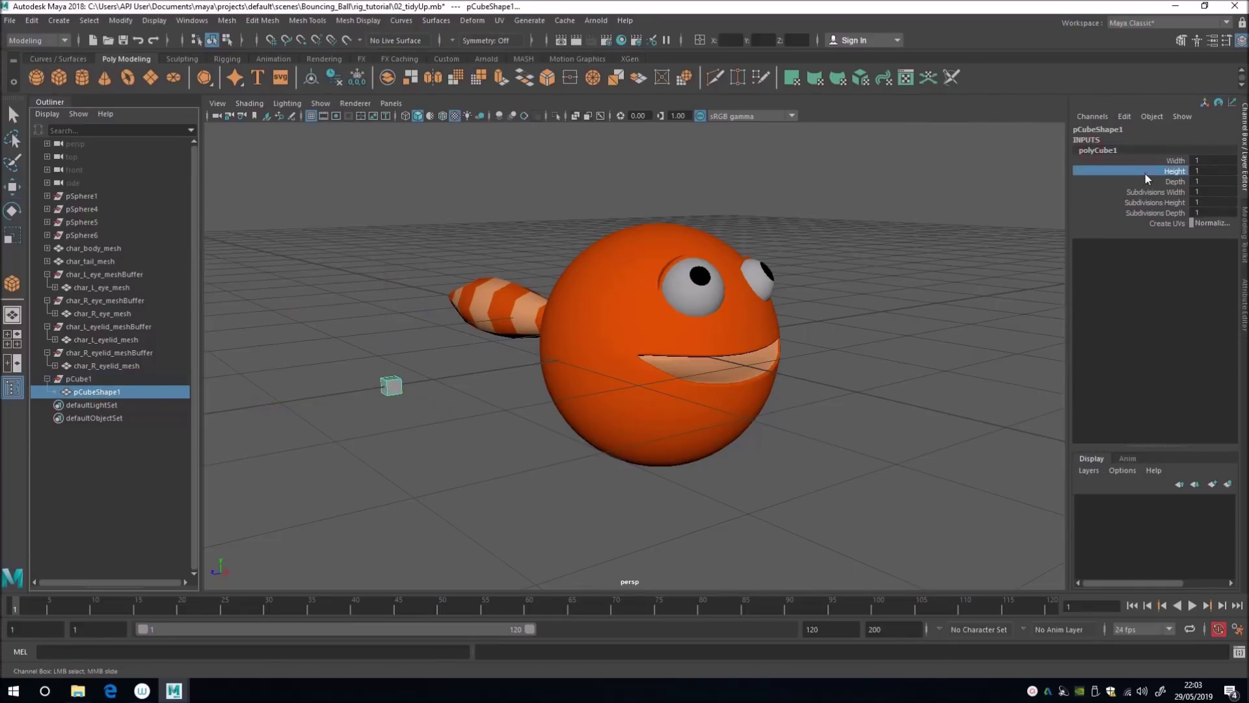
middle_click_drag(362, 343, 389, 358)
key("ctrl+z")
key("ctrl+z")
key("ctrl+z")
key("ctrl+z")
key("ctrl+z")
key("ctrl+z")
key("ctrl+z")
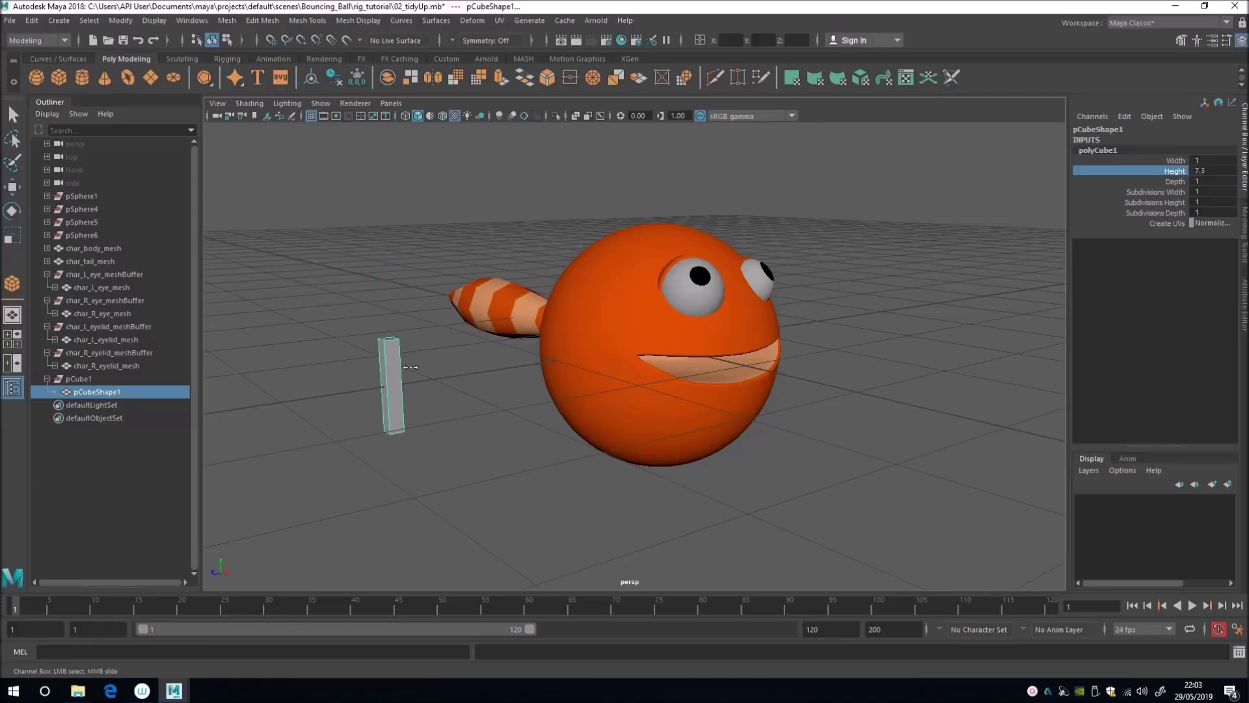
left_click(1143, 161)
middle_click_drag(436, 303, 557, 338)
key("ctrl+z")
key("ctrl+z")
key("ctrl+z")
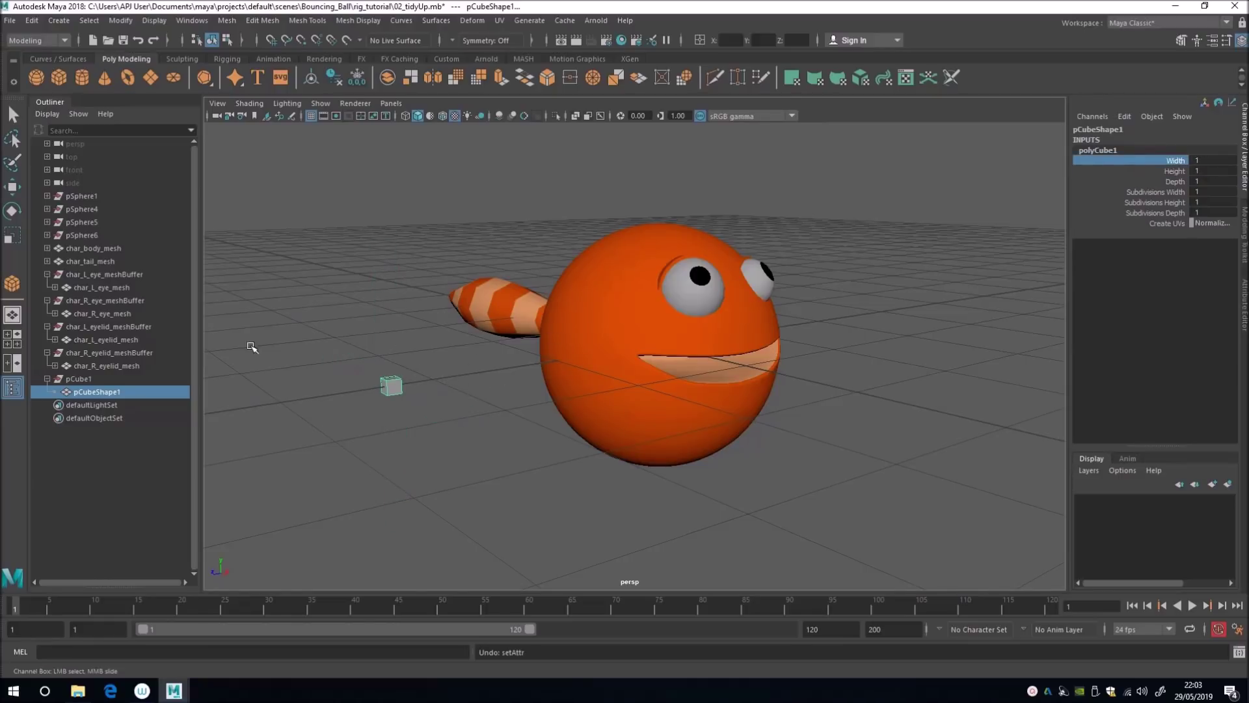
Move pCube1 to translate X -9.701, Y 11.077 and tilt it 24.312° on Z
left_click(91, 380)
key("w")
left_click_drag(320, 427, 357, 433, "alt")
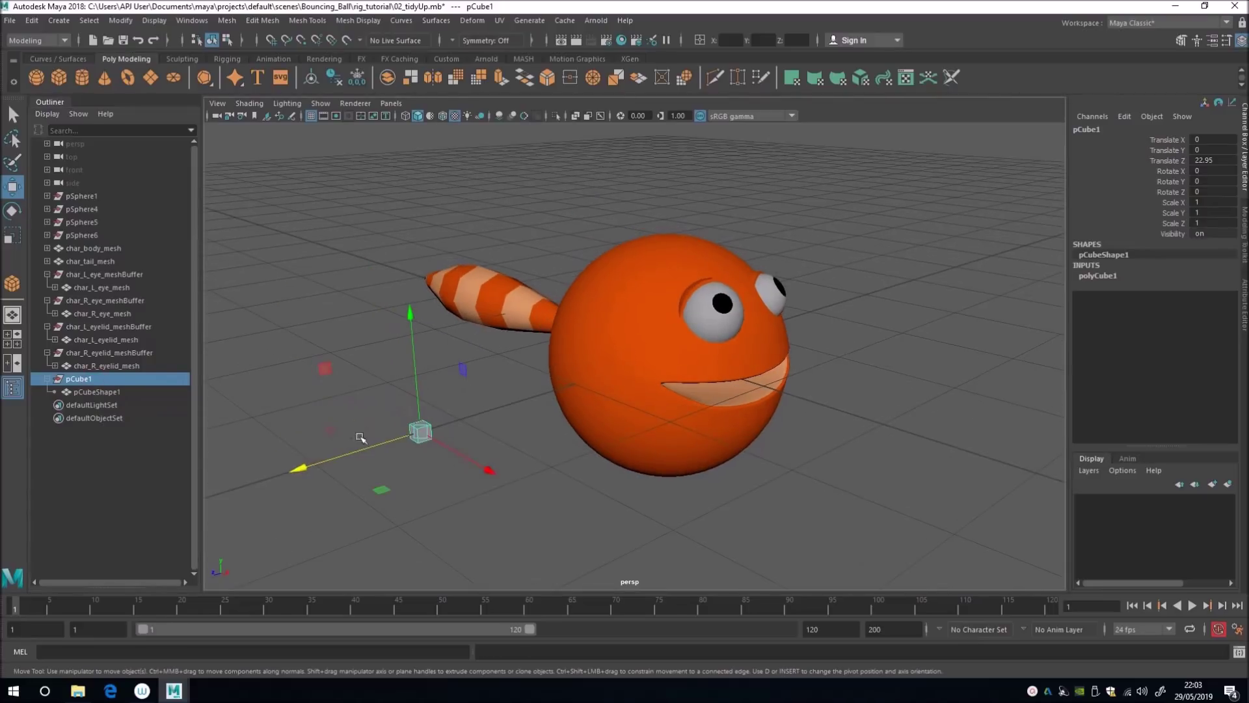
mouse_move(357, 432)
middle_mouse_down()
mouse_move(374, 342)
mouse_move(382, 452)
mouse_move(365, 432)
middle_mouse_up()
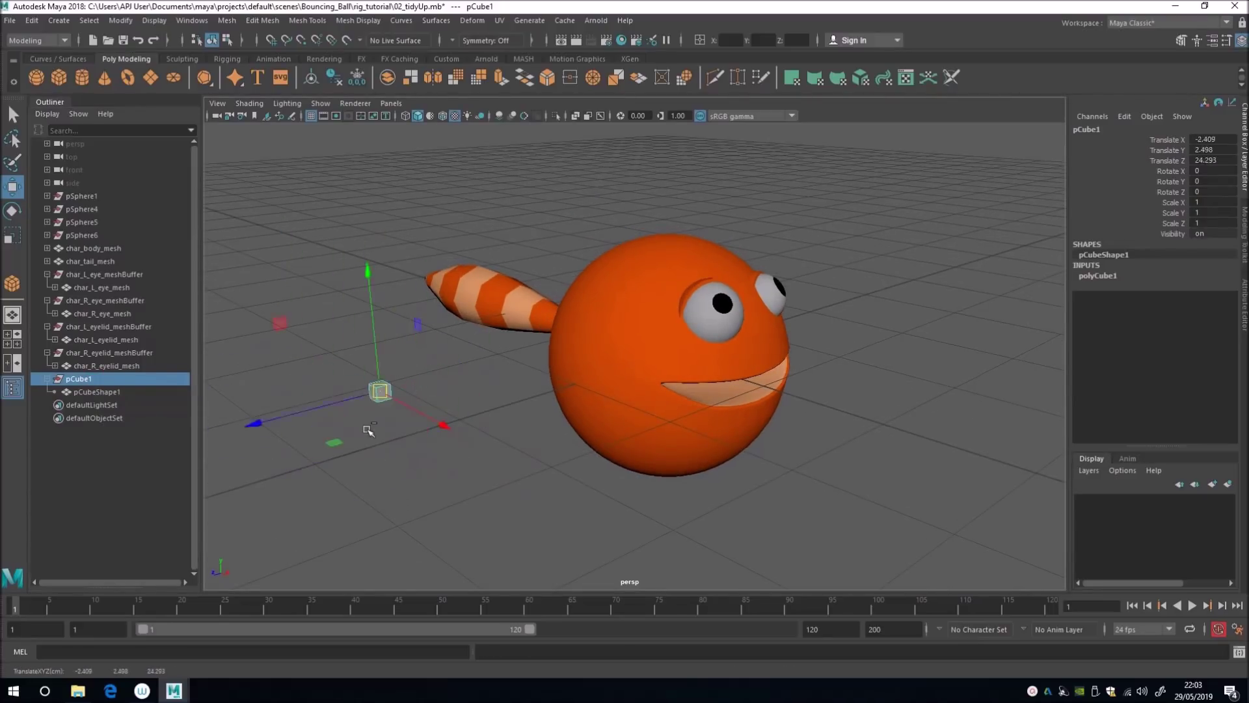
left_click_drag(365, 432, 382, 382, "alt")
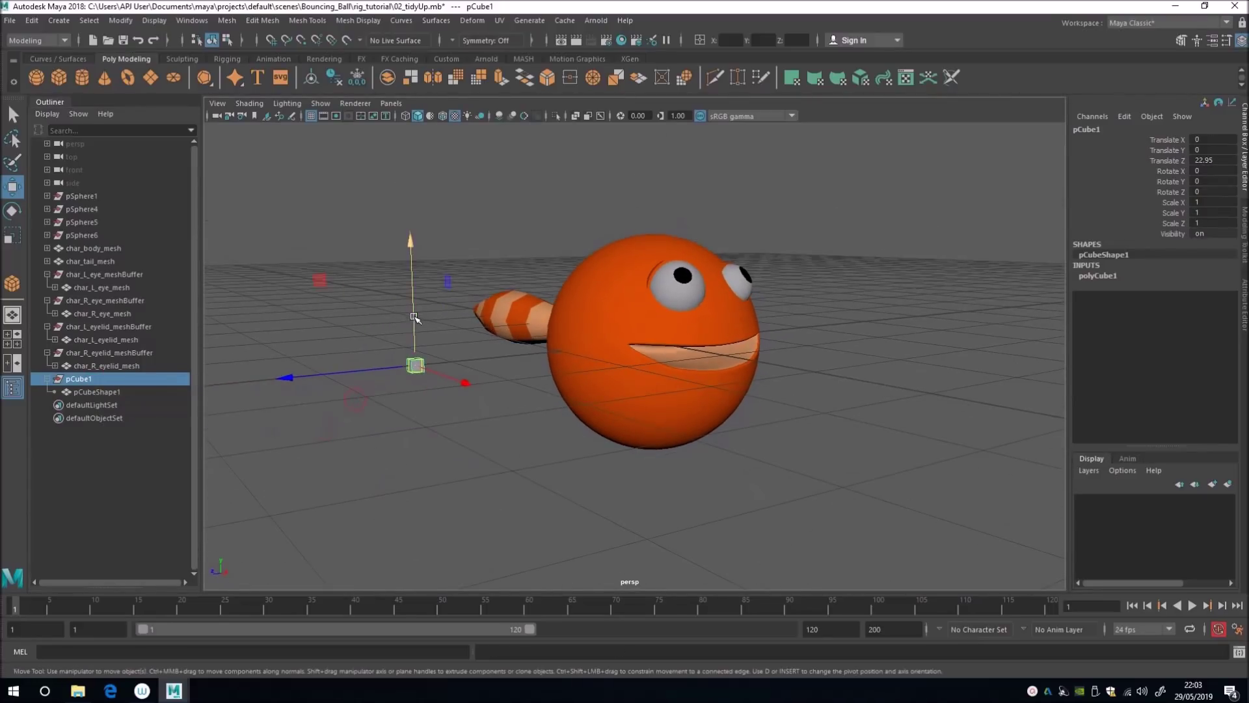
mouse_move(412, 306)
left_mouse_down()
mouse_move(410, 158)
mouse_move(495, 300)
mouse_move(576, 323)
mouse_move(493, 305)
mouse_move(363, 307)
mouse_move(399, 296)
left_mouse_up()
key("e")
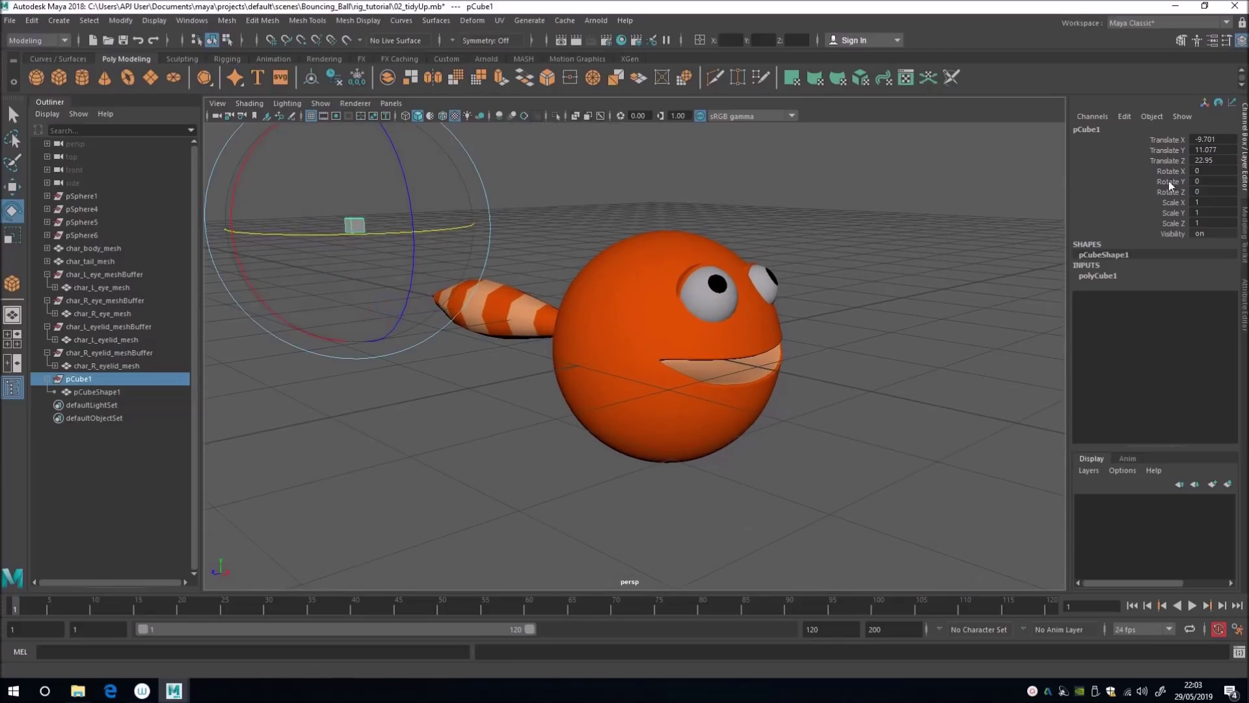
left_click_drag(335, 271, 457, 254, "alt")
key("w")
key("e")
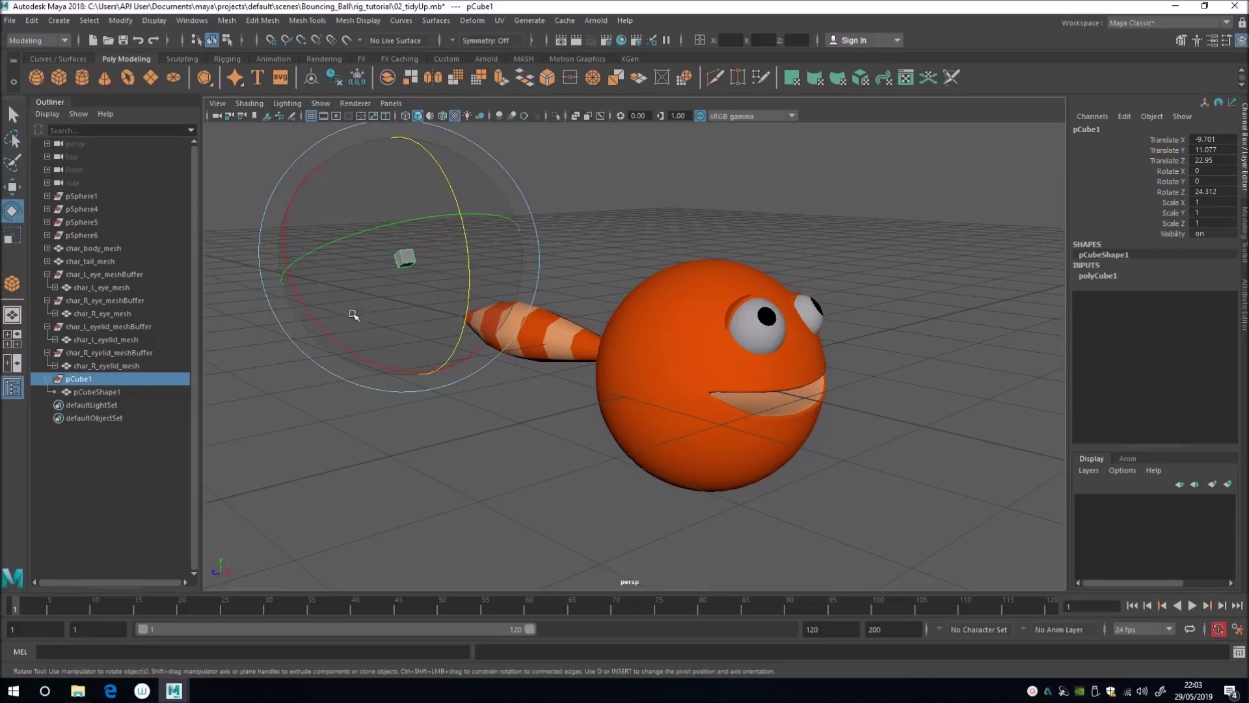
left_click(314, 416)
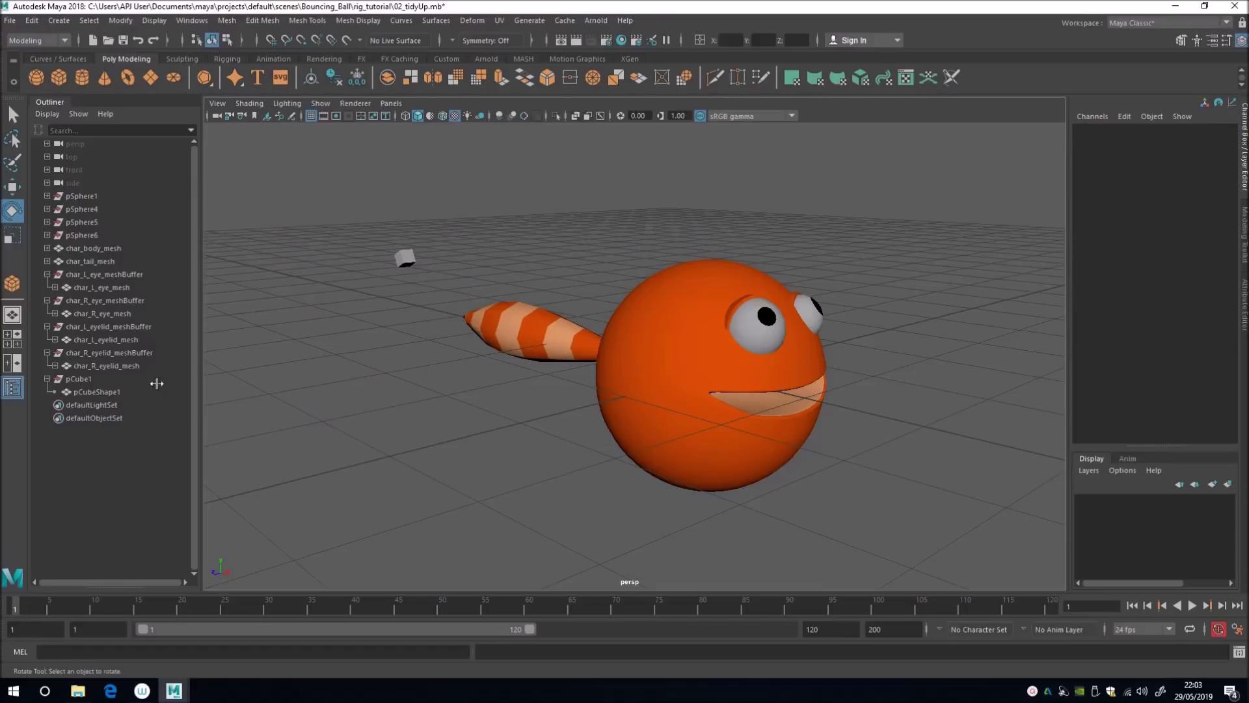
Create an empty null1 group and match its transforms to pCube1
key("ctrl+g")
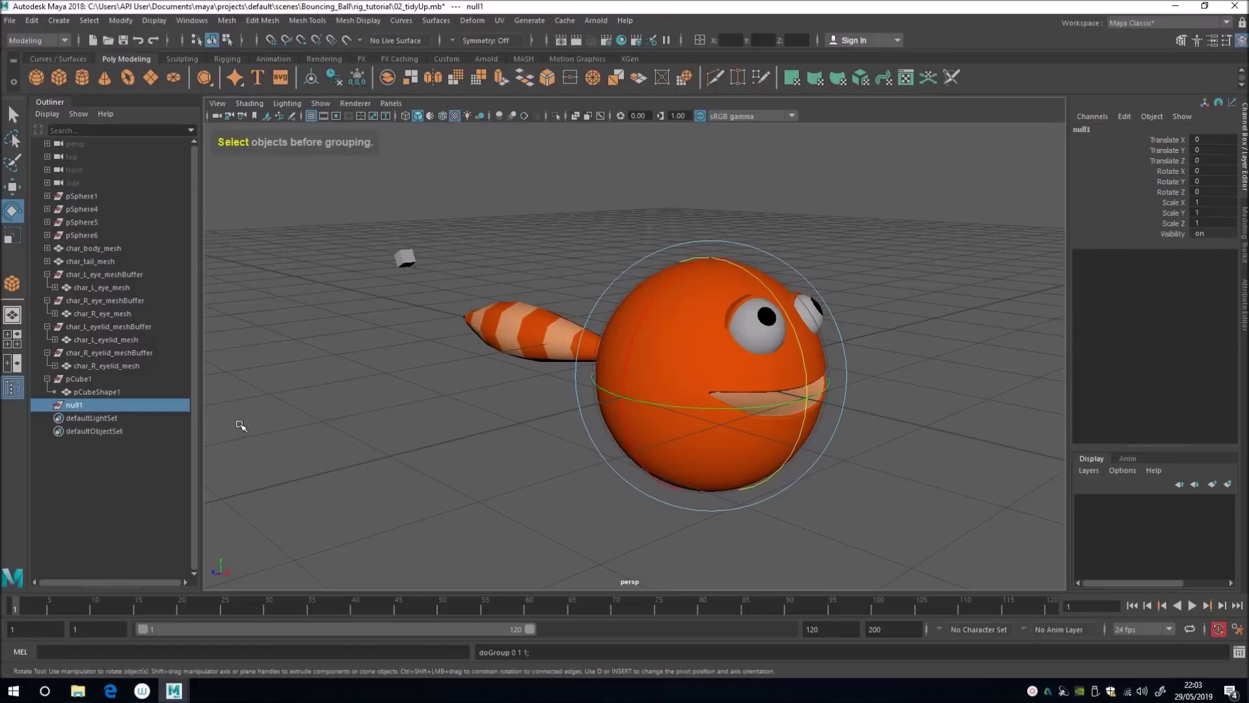
left_click_drag(346, 372, 359, 303, "alt")
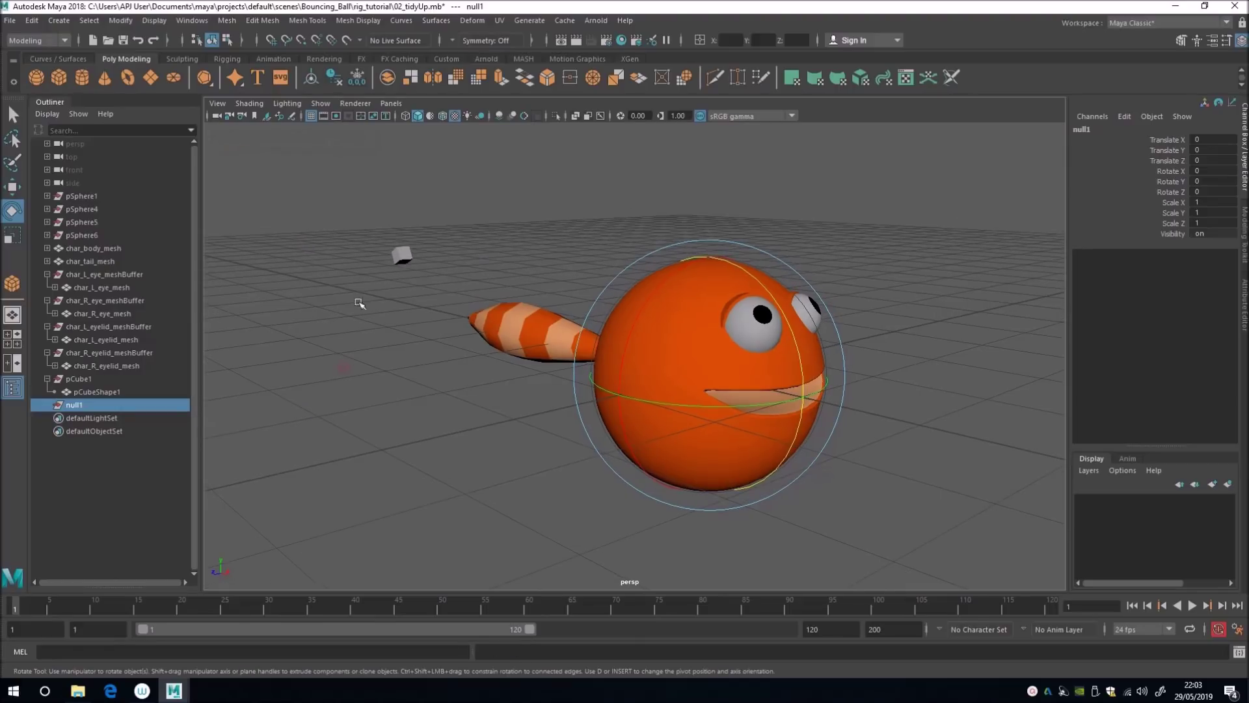
left_click(400, 256, "shift")
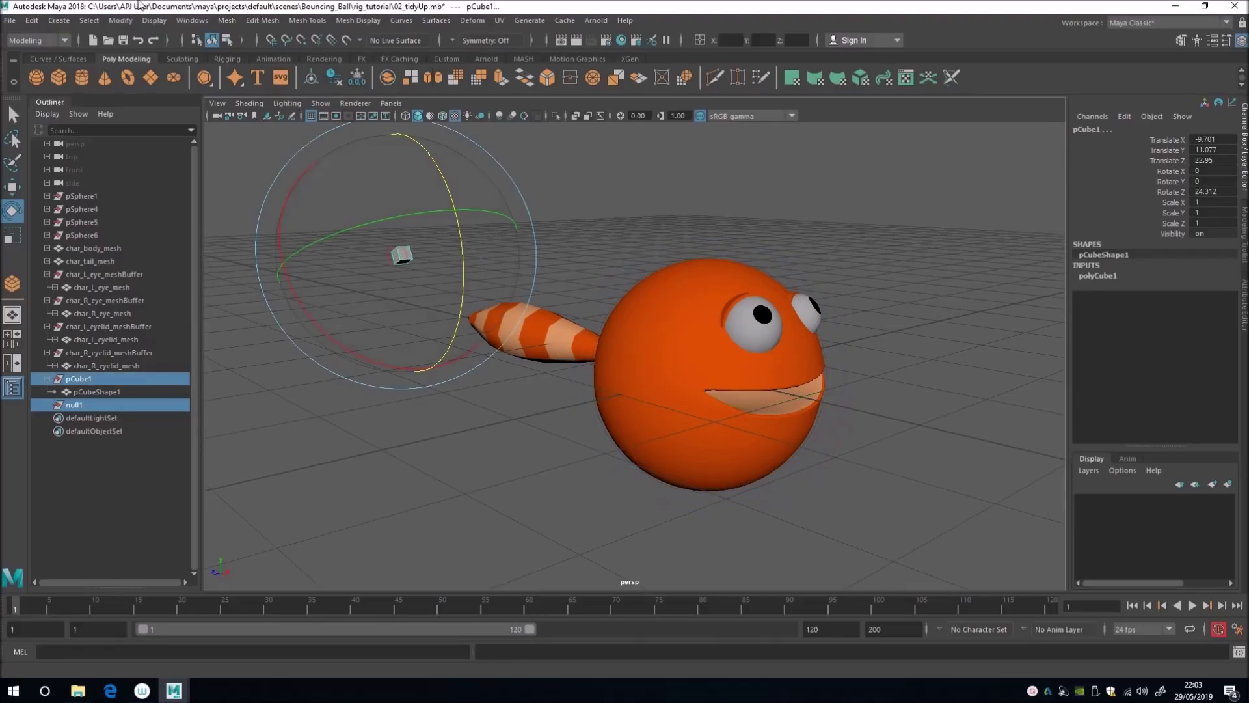
left_click(120, 21)
mouse_move(195, 93)
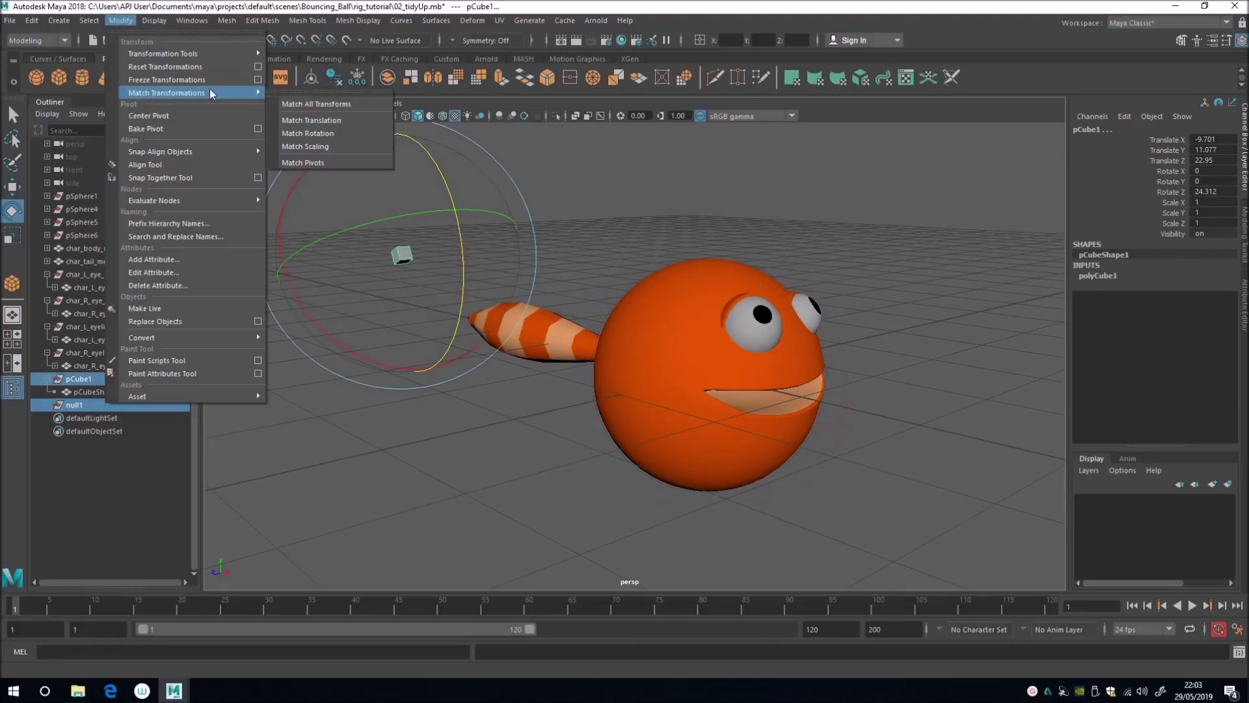
left_click(300, 105)
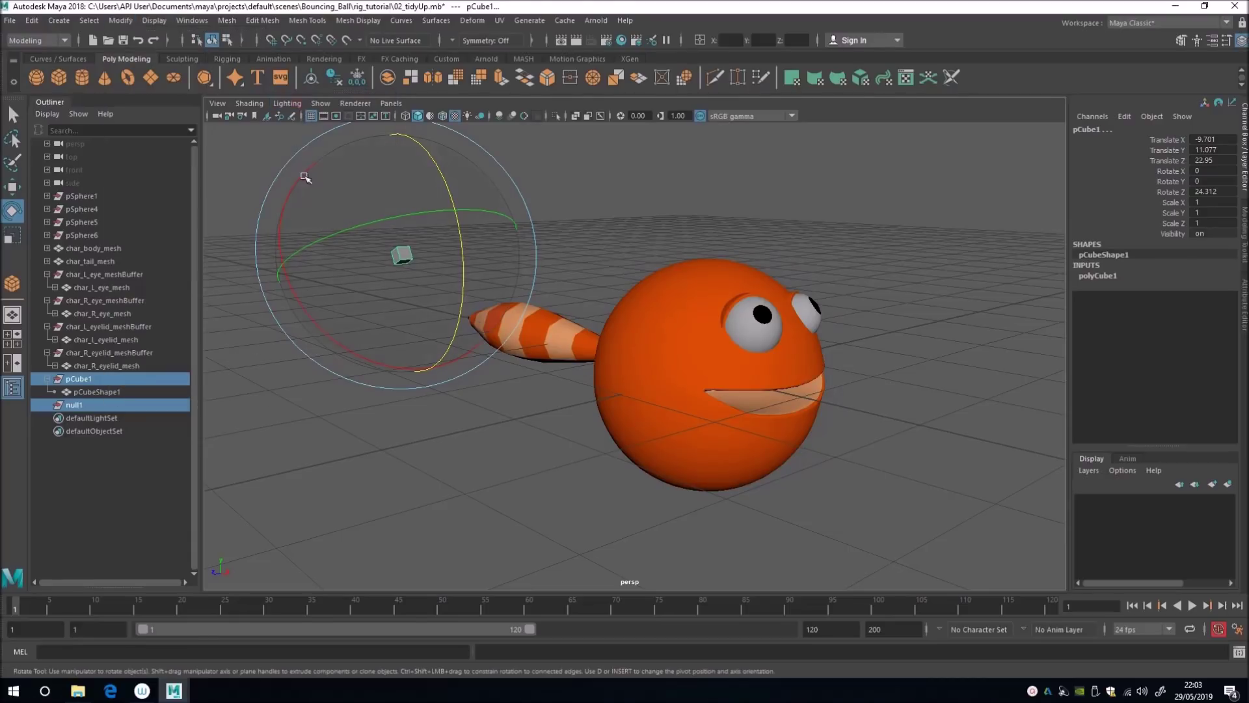
Parent pCube1 under null1, zeroing the cube's own transforms
left_click(120, 468)
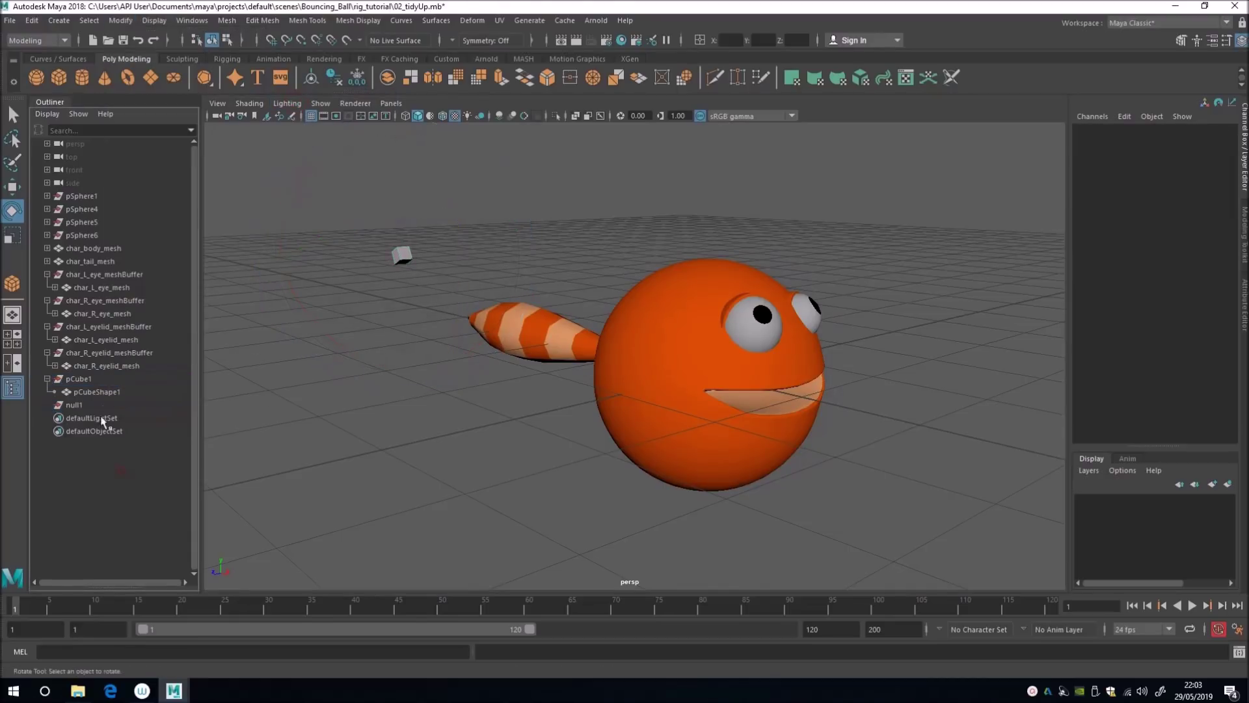
left_click(96, 379)
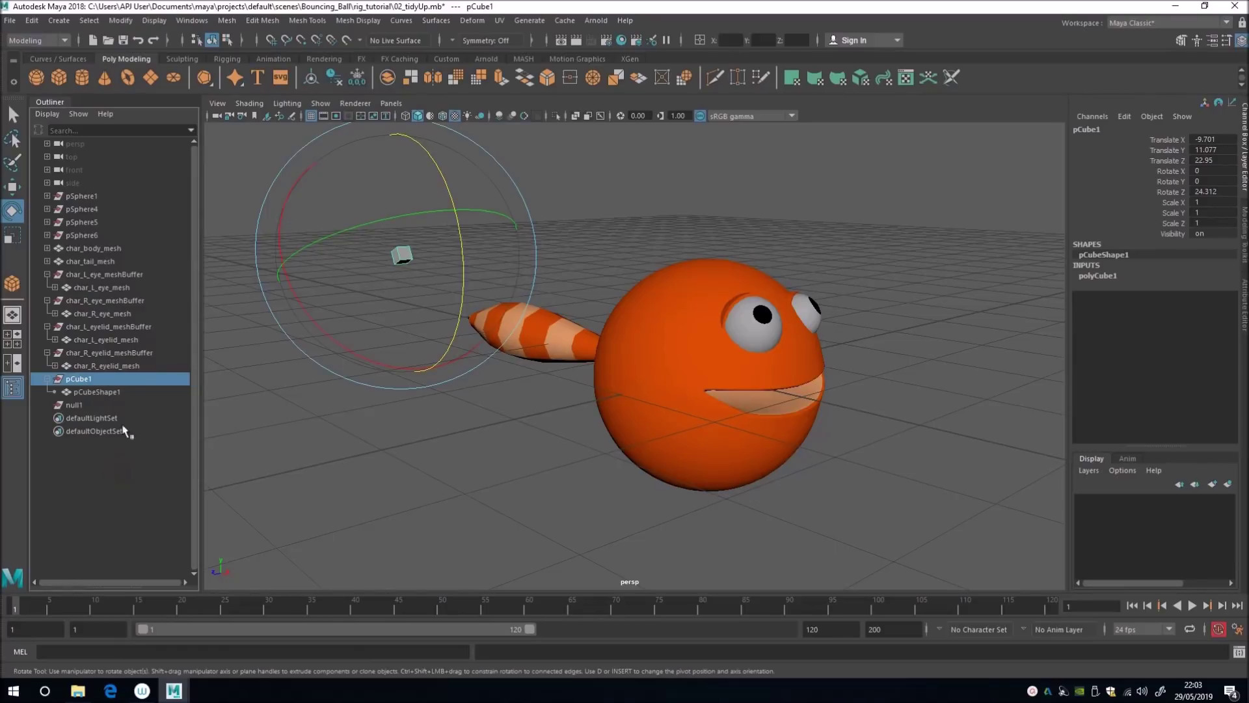
left_click(97, 405, "ctrl")
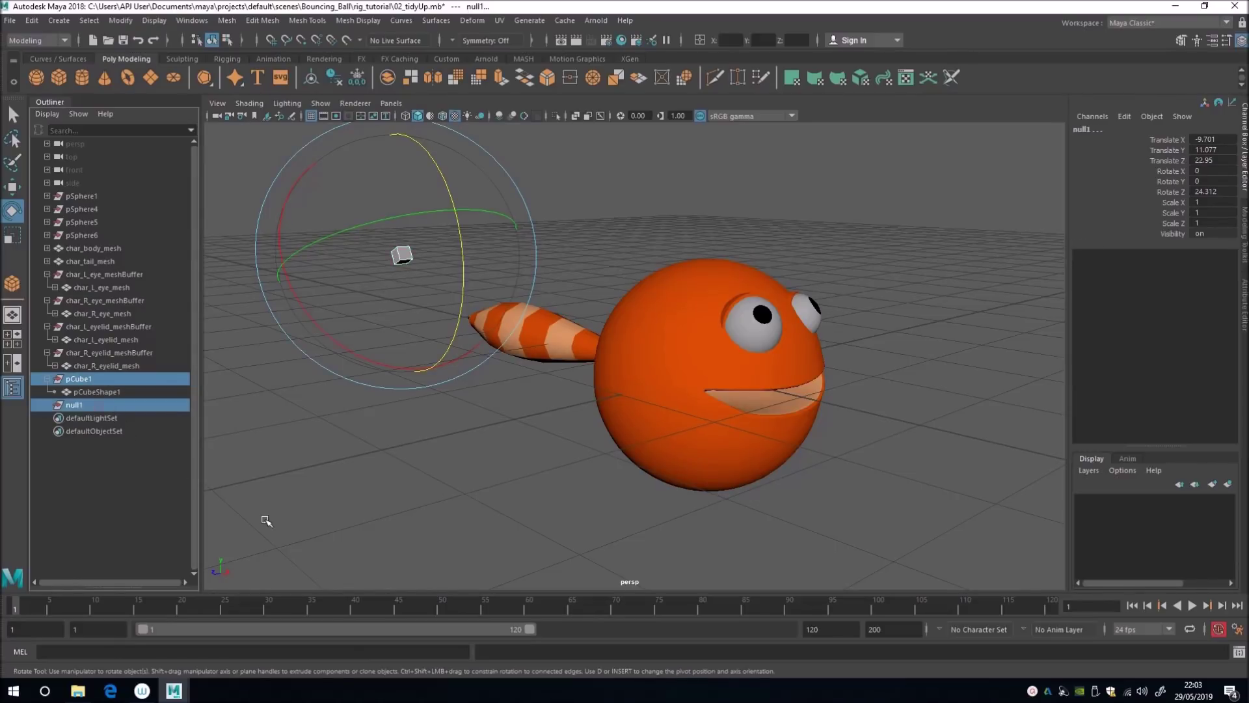
key("p")
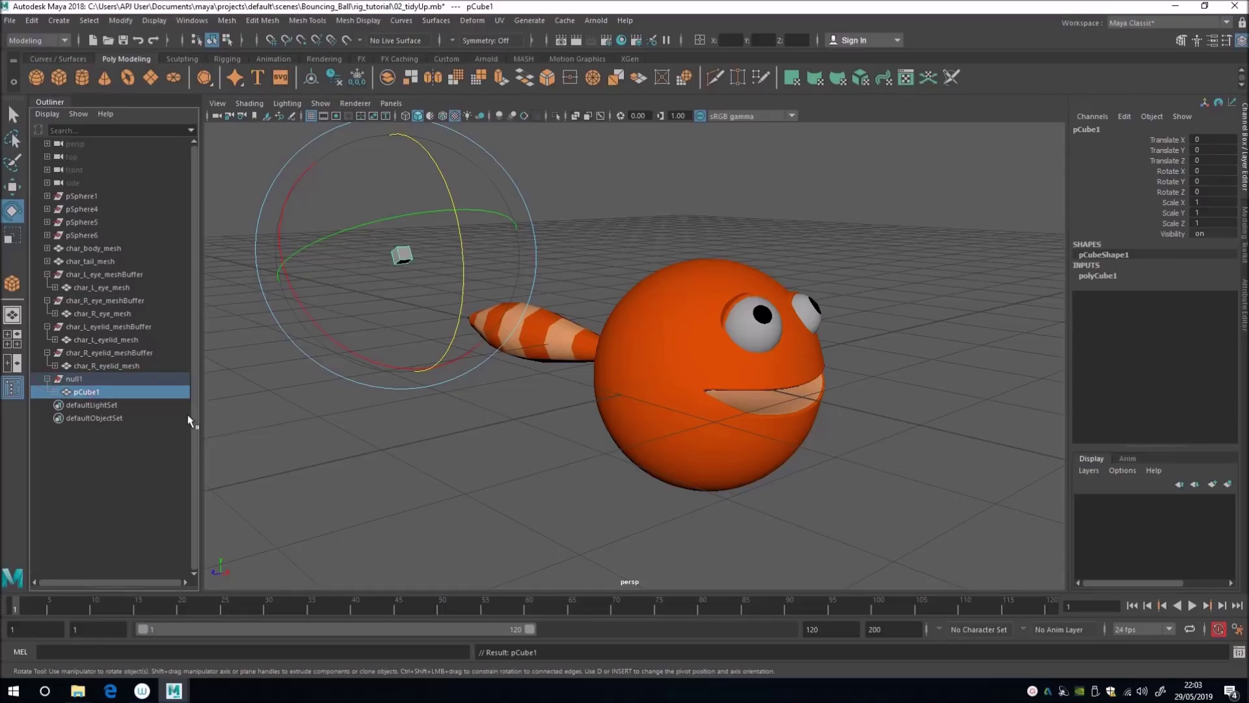
Select pCube1 inside null1 and test-move it down, then undo the move
scroll(348, 315, "up", 1)
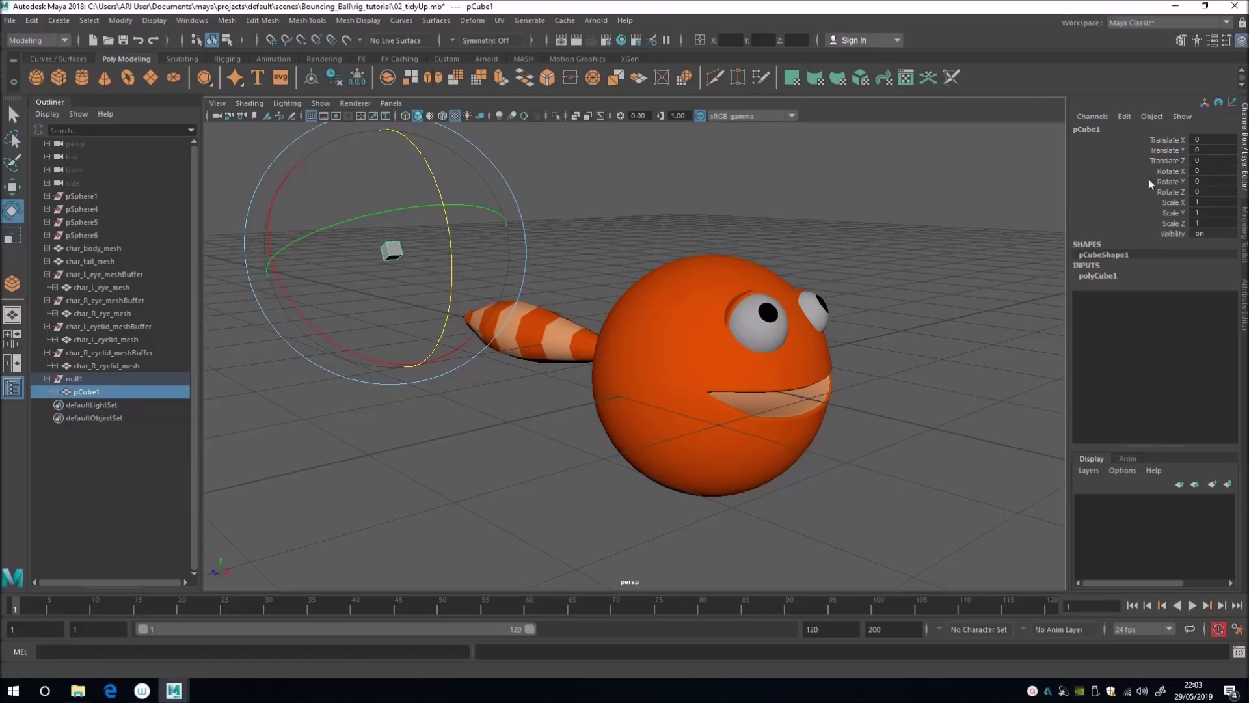
left_click(56, 394)
left_click(84, 380)
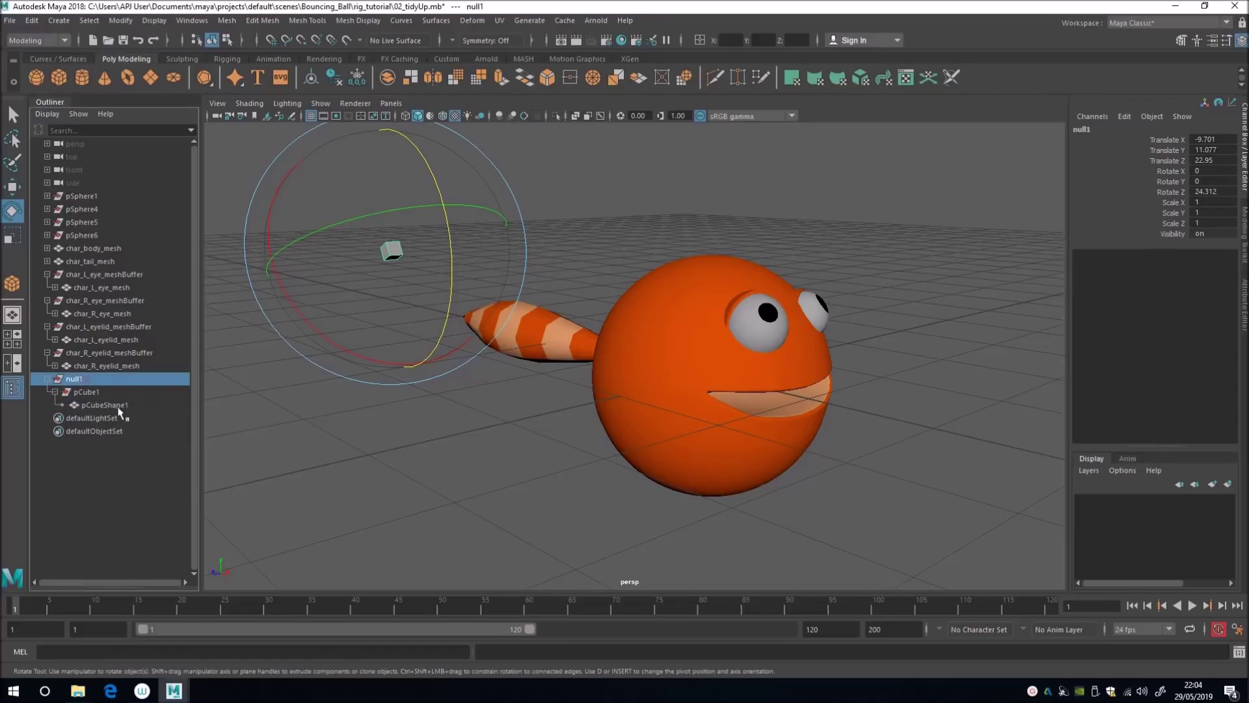
left_click(98, 393)
key("w")
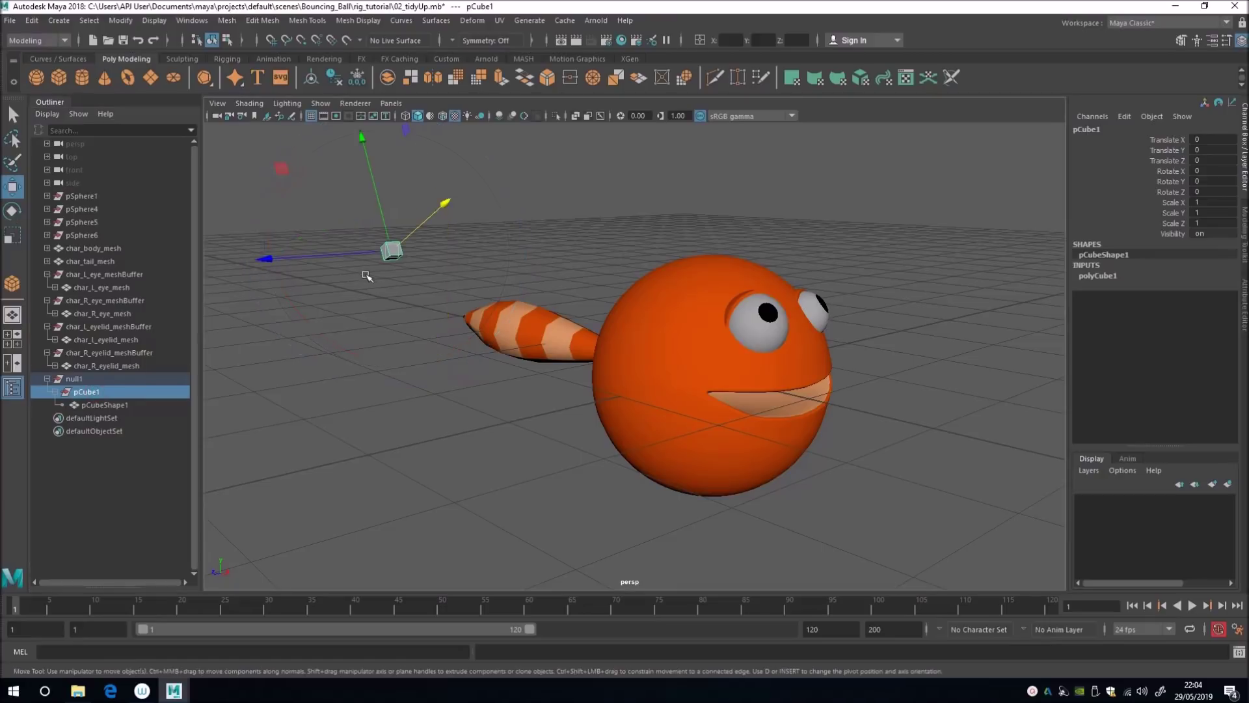
mouse_move(386, 242)
left_mouse_down()
mouse_move(410, 257)
mouse_move(385, 223)
left_mouse_up()
key("ctrl+z")
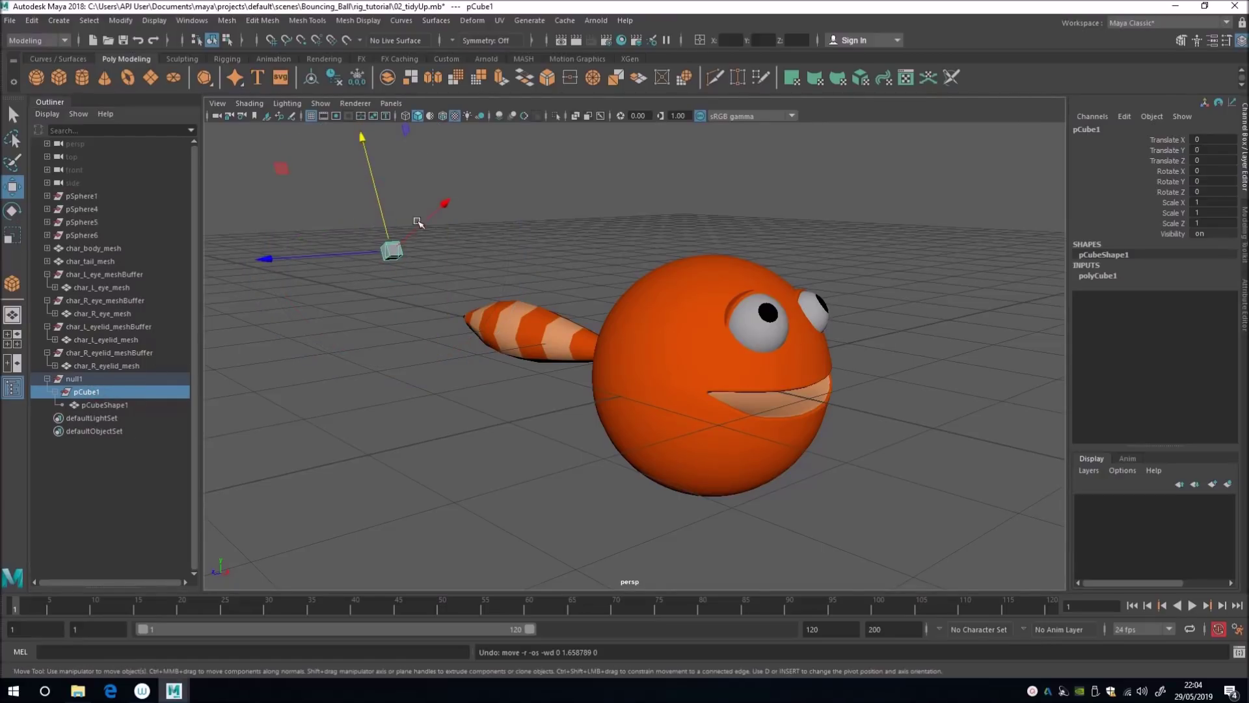
Unparent pCube1 from null1 with Shift+P and select both null1 and pCube1
left_click(112, 379)
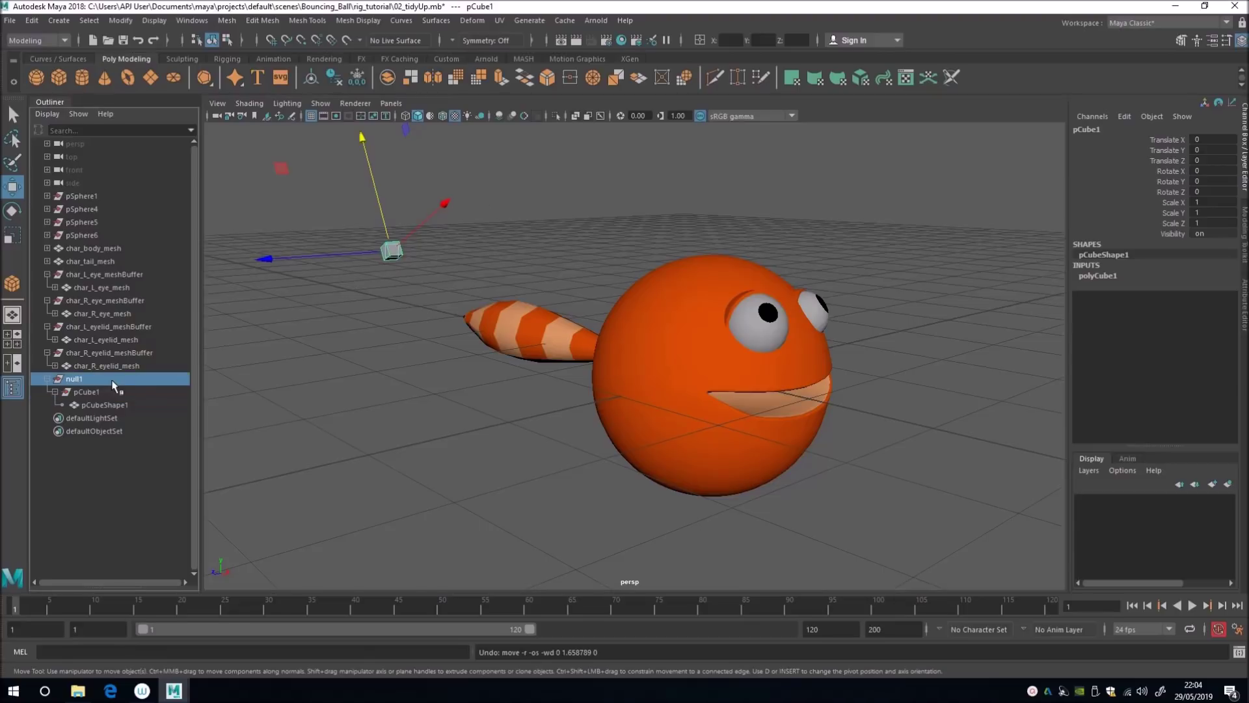
left_click(143, 393)
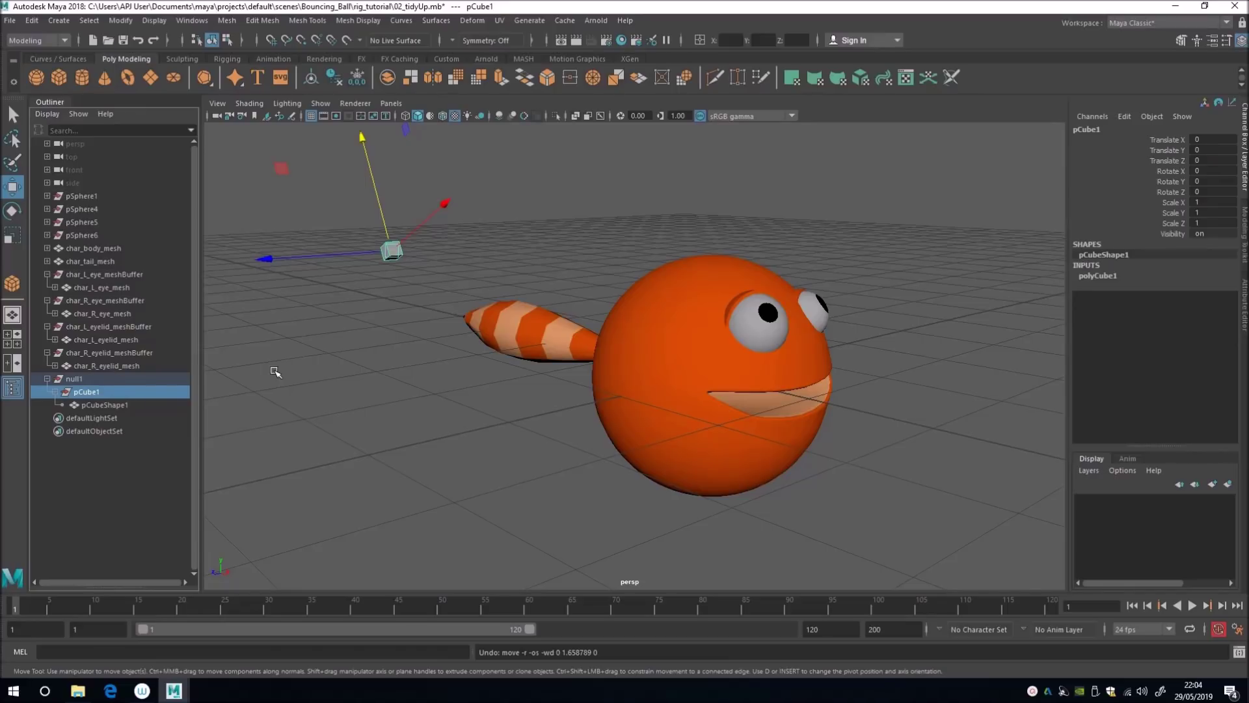
key("shift+p")
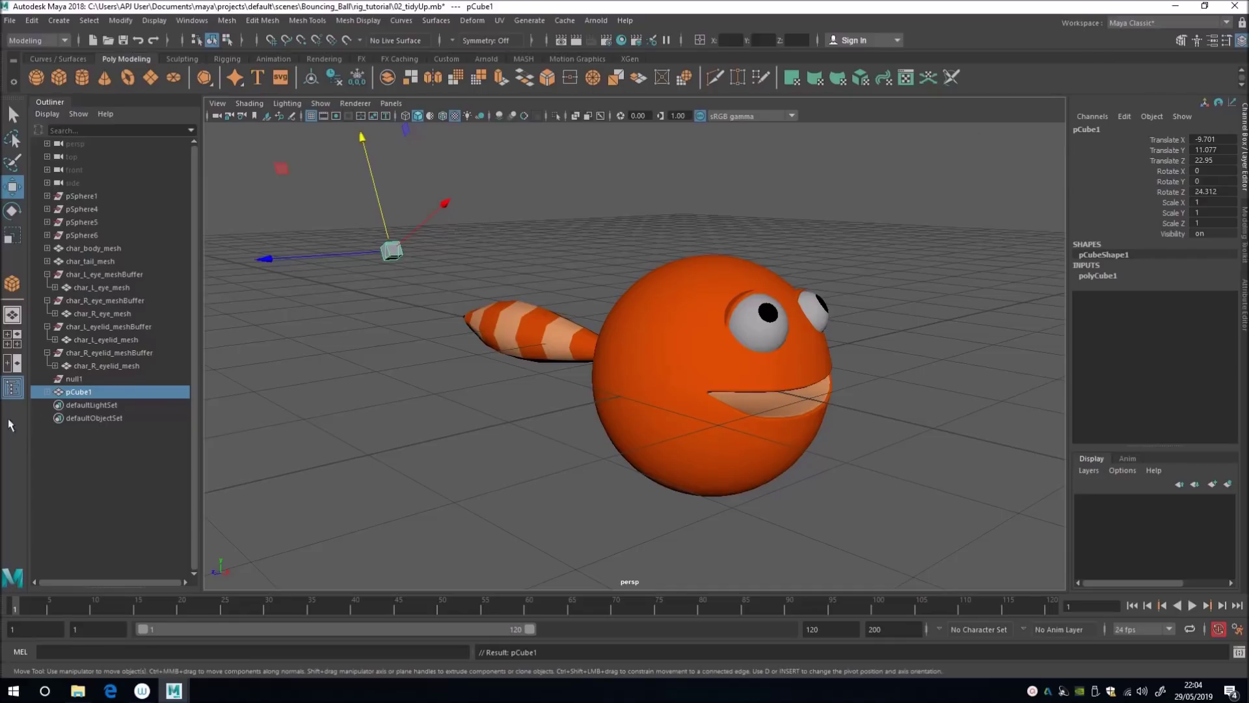
left_click(86, 379, "ctrl")
key("Delete")
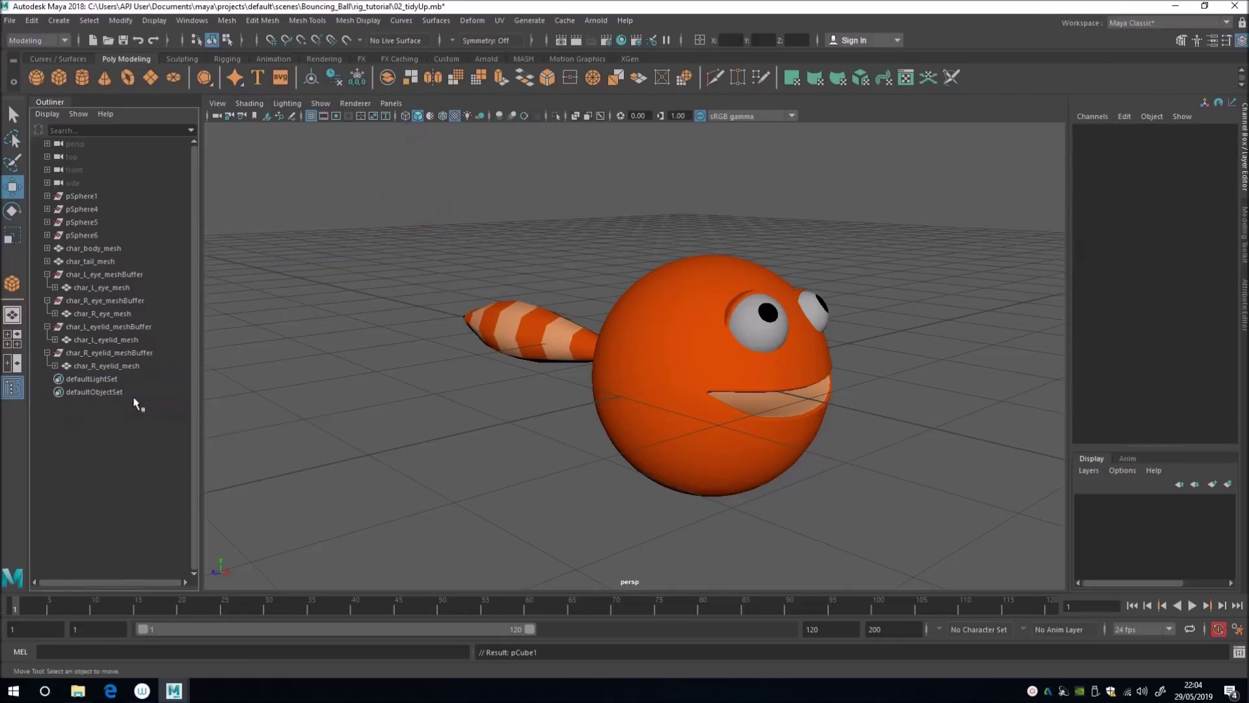
left_click_drag(378, 384, 430, 365, "alt")
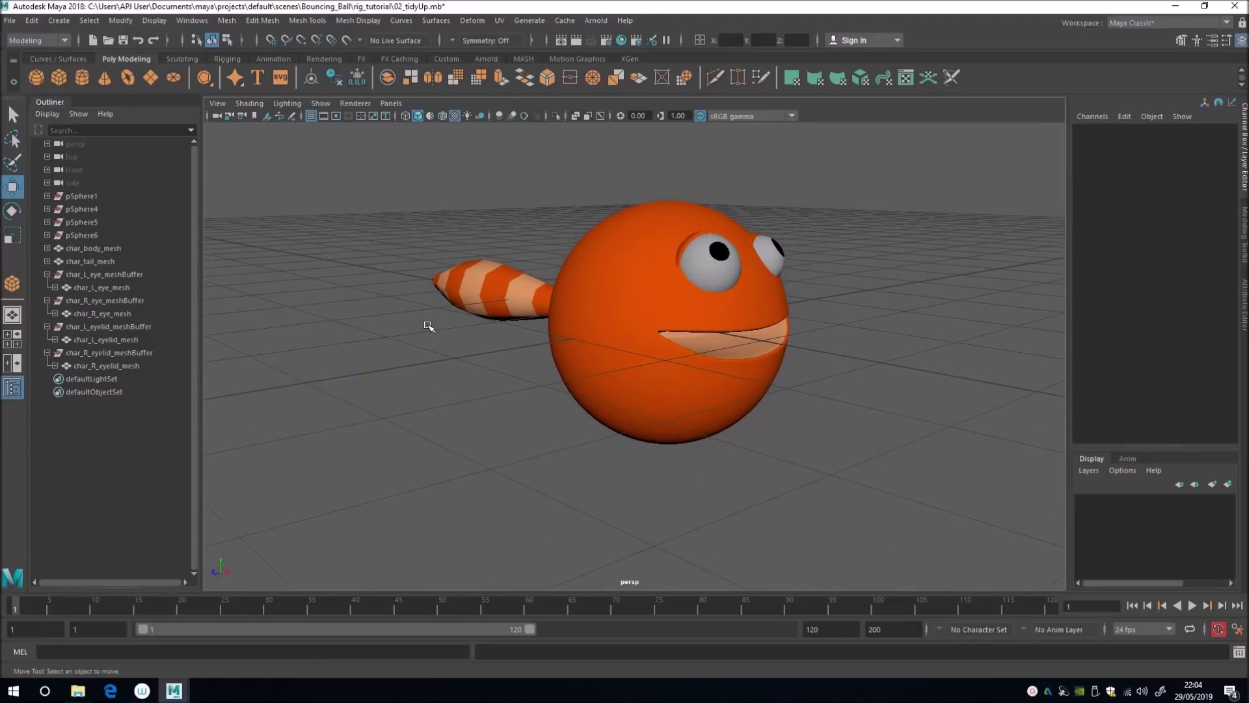
left_click_drag(267, 315, 311, 326, "alt")
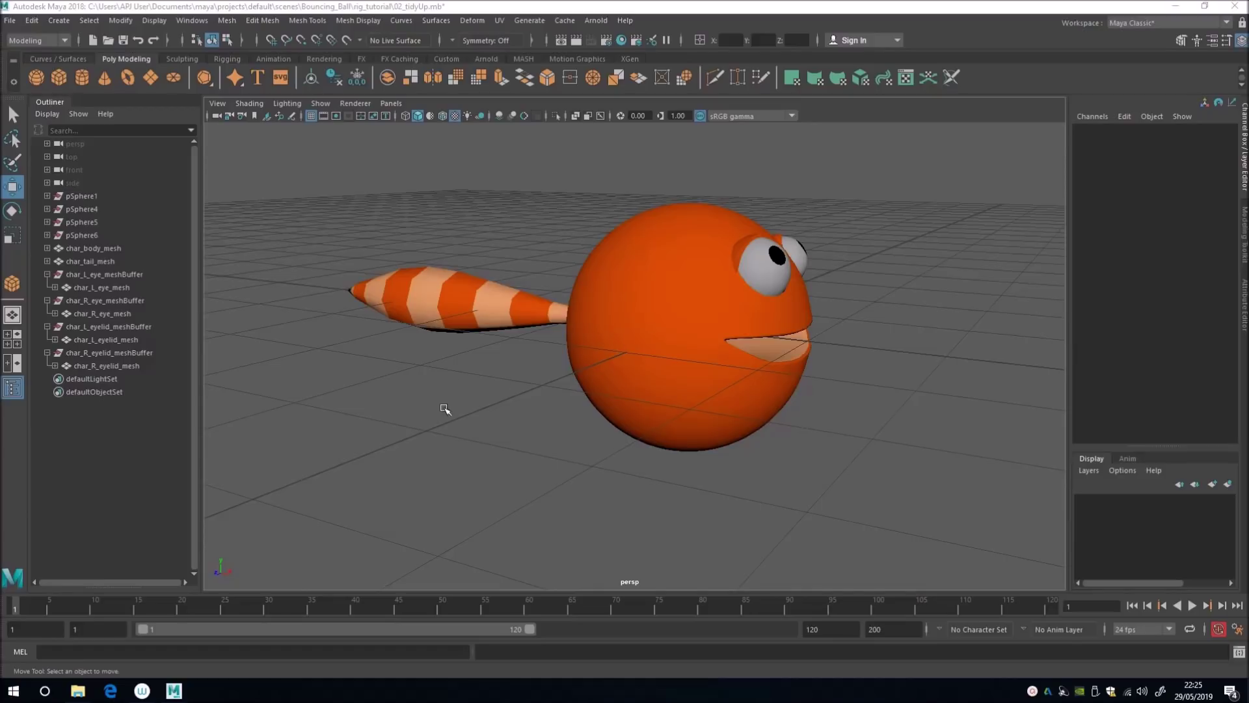
mouse_move(418, 413)
left_mouse_down("alt")
mouse_move(538, 429)
mouse_move(434, 397)
left_mouse_up("alt")
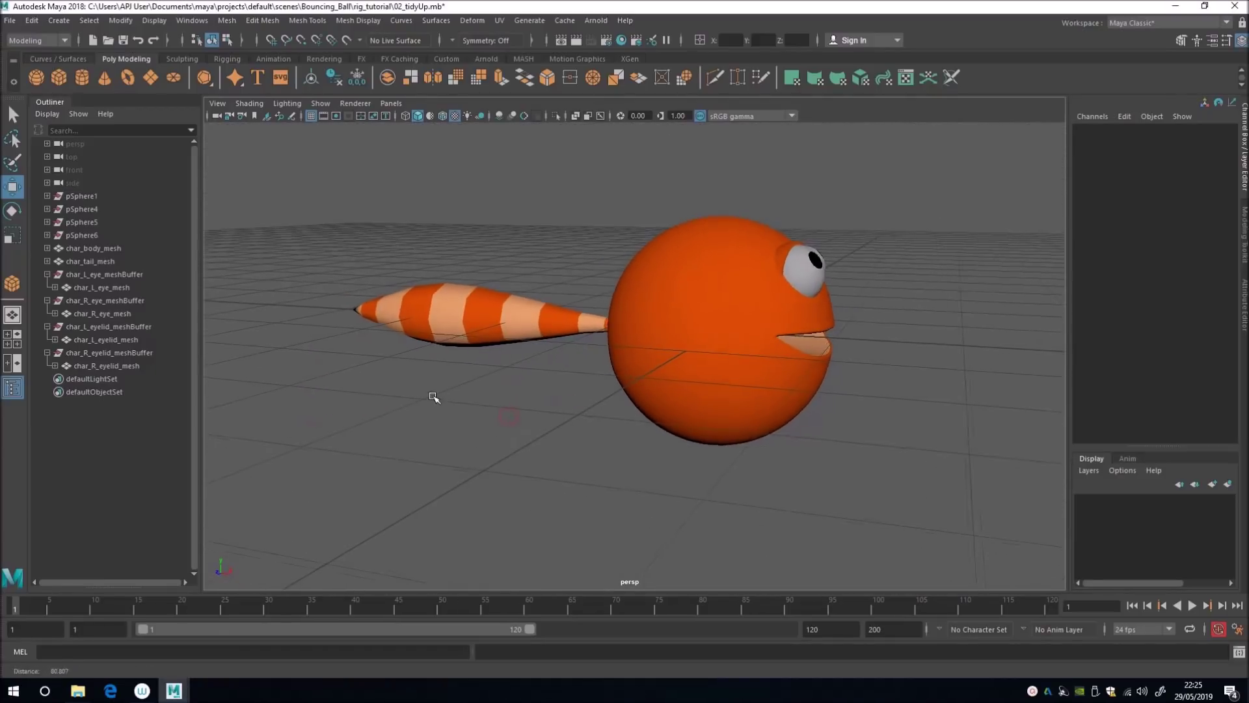
Select char_tail_mesh and orbit around it, then enter pivot edit mode
left_click(440, 315)
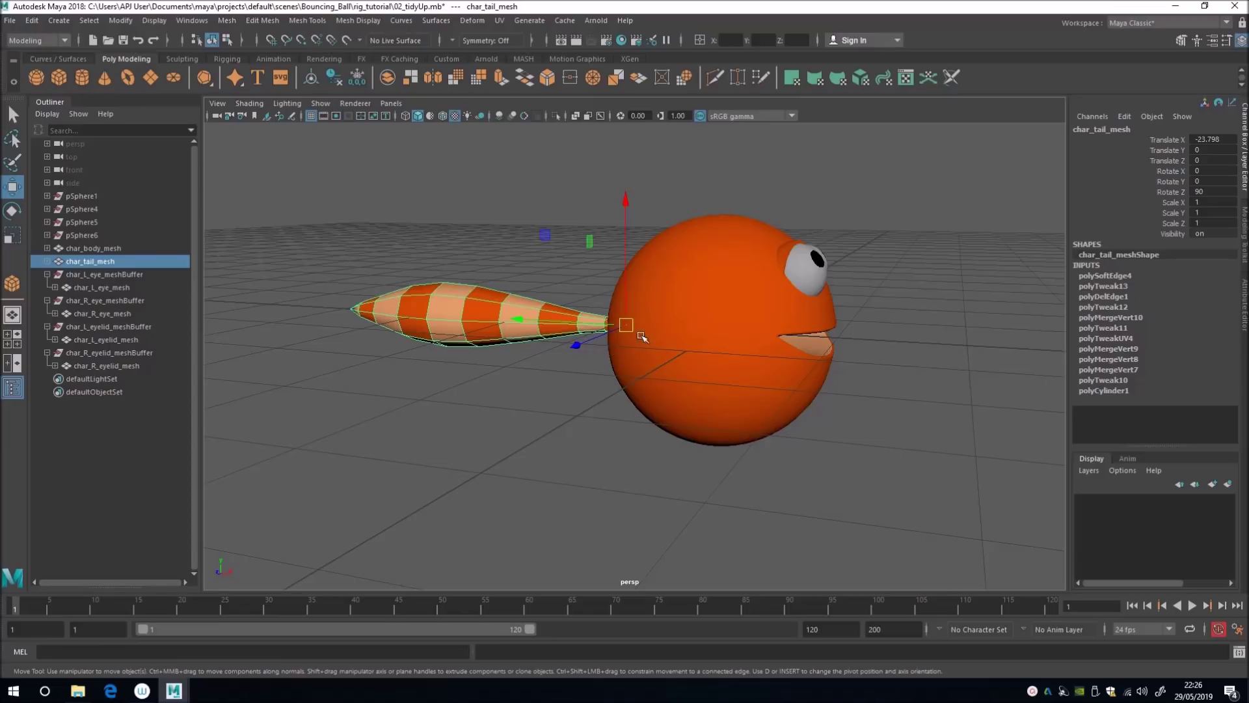
left_click_drag(588, 376, 580, 410, "alt")
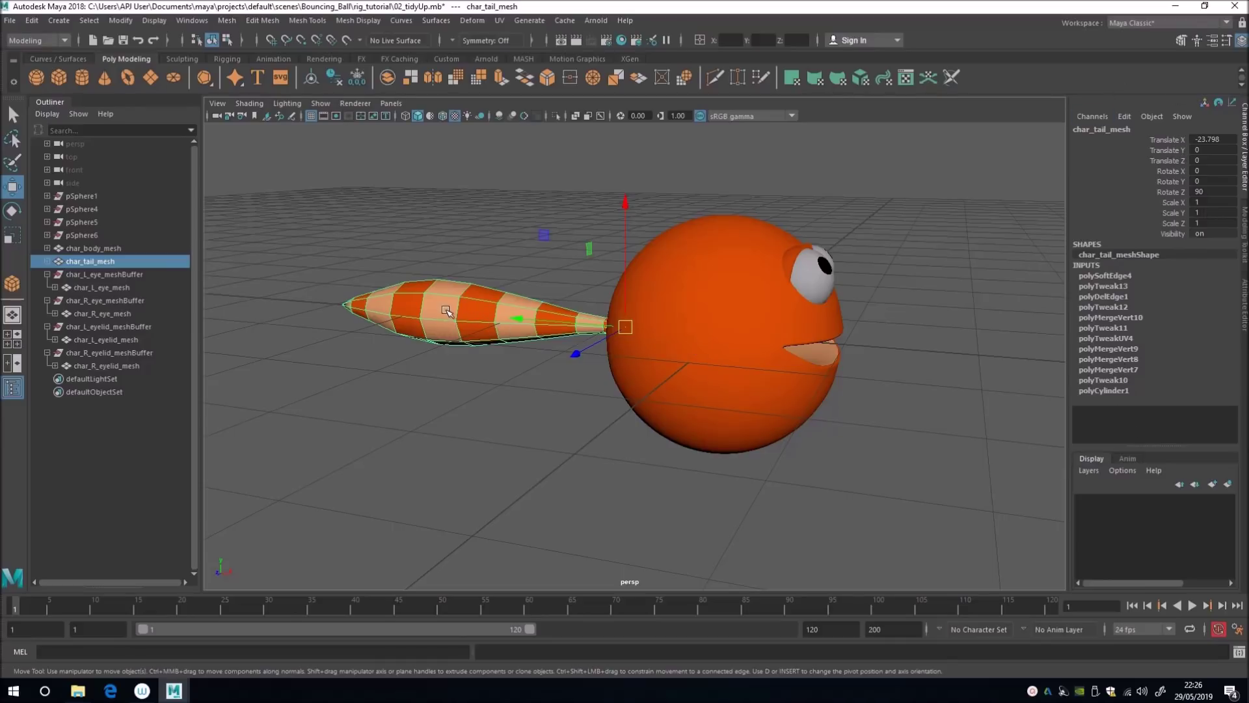
key("d")
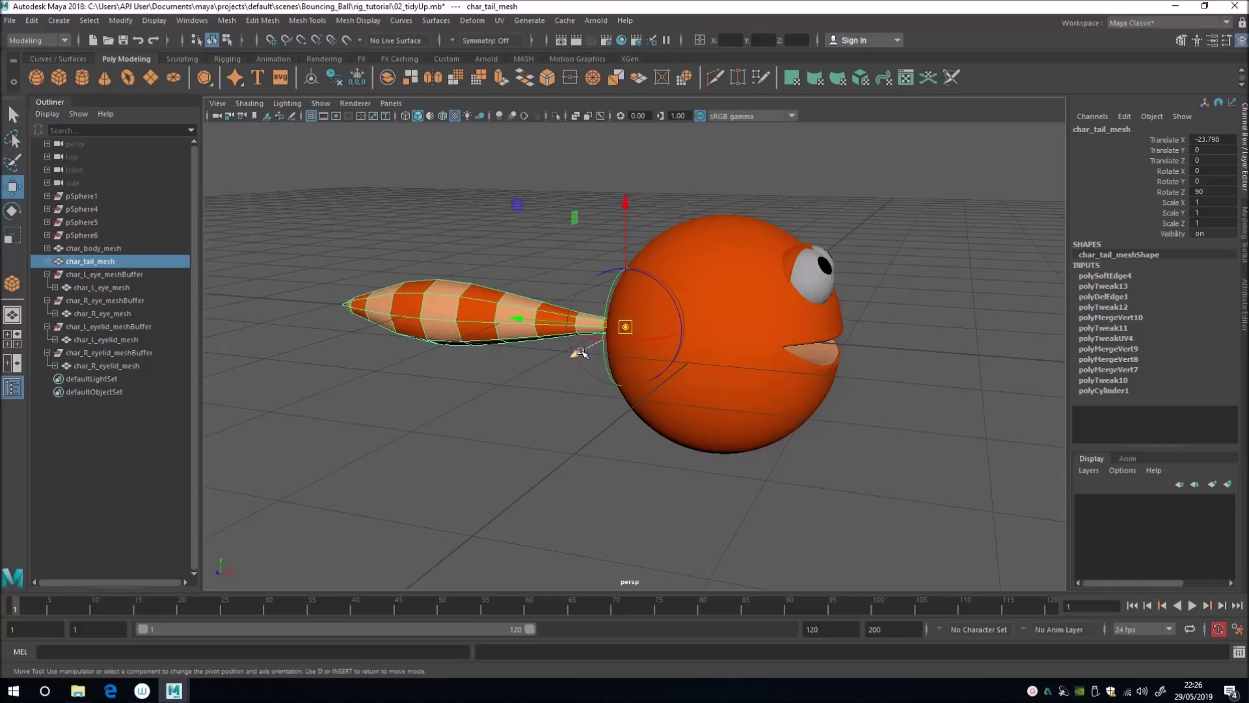
Move the tail mesh's pivot to the world origin at 0, 0, 0
left_click(731, 40)
type("0")
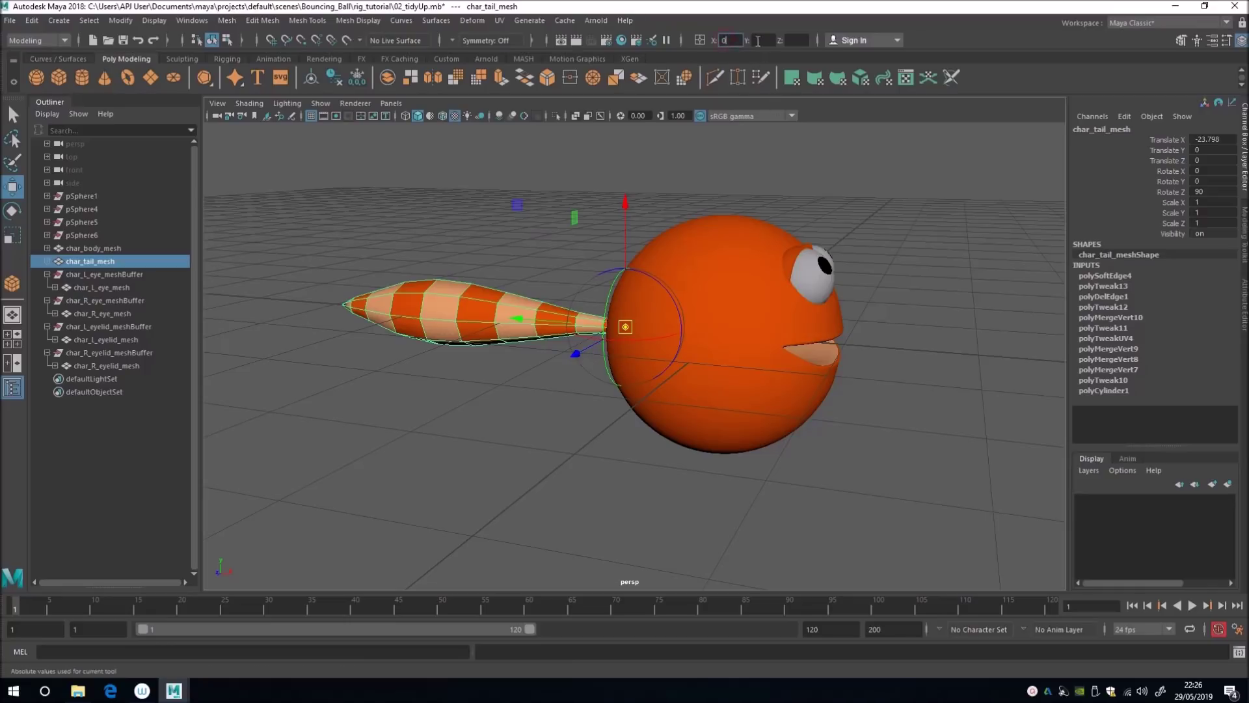
key("Tab")
type("0")
key("Tab")
type("0")
key("Return")
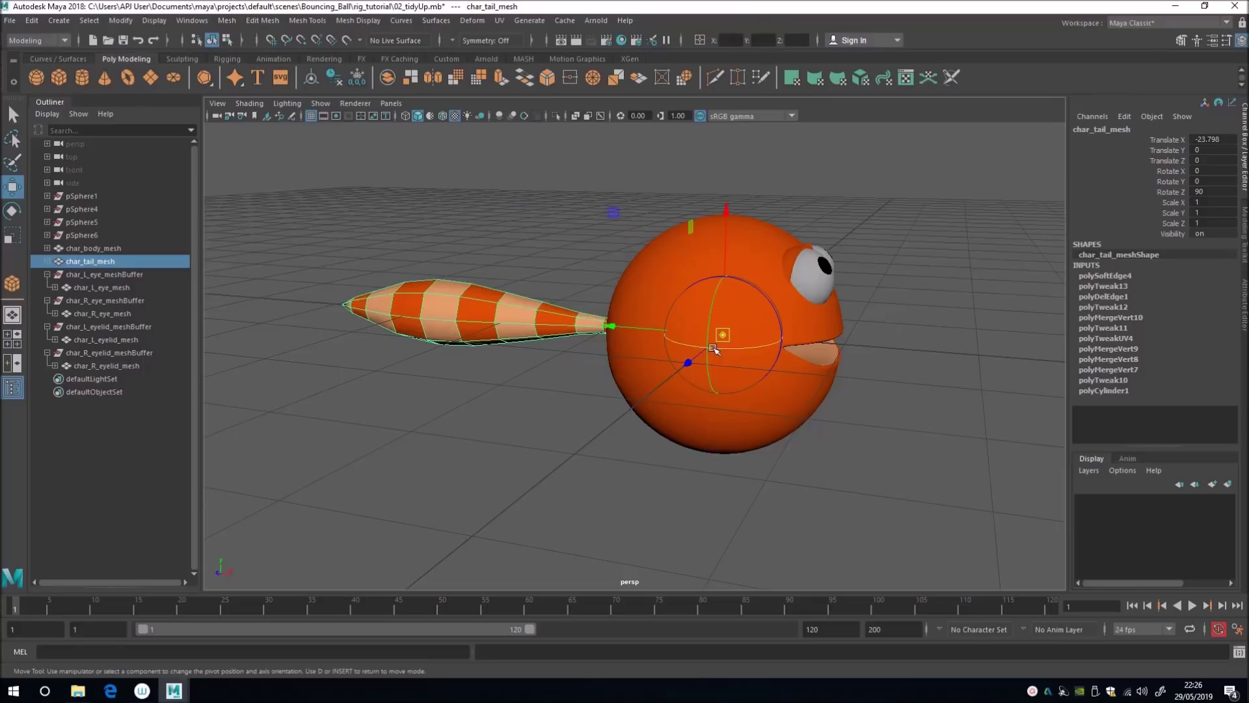
key("d")
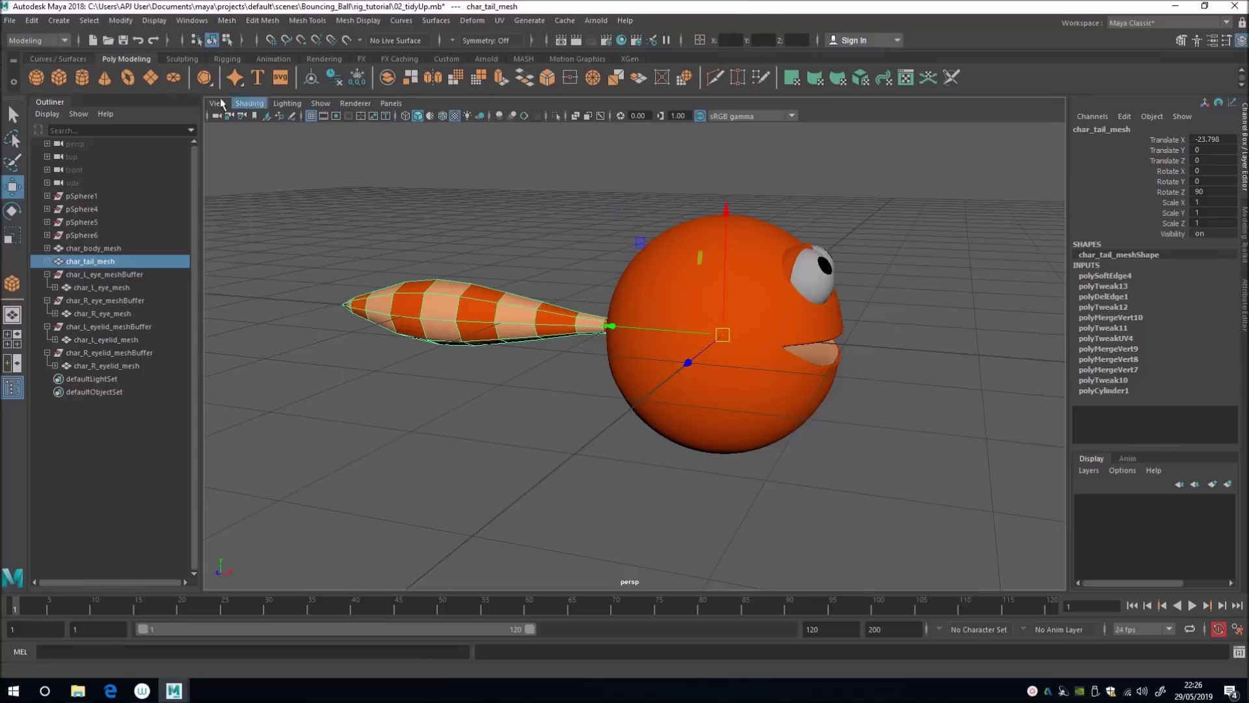
Freeze the tail mesh's transformations and delete its construction history
left_click(356, 81)
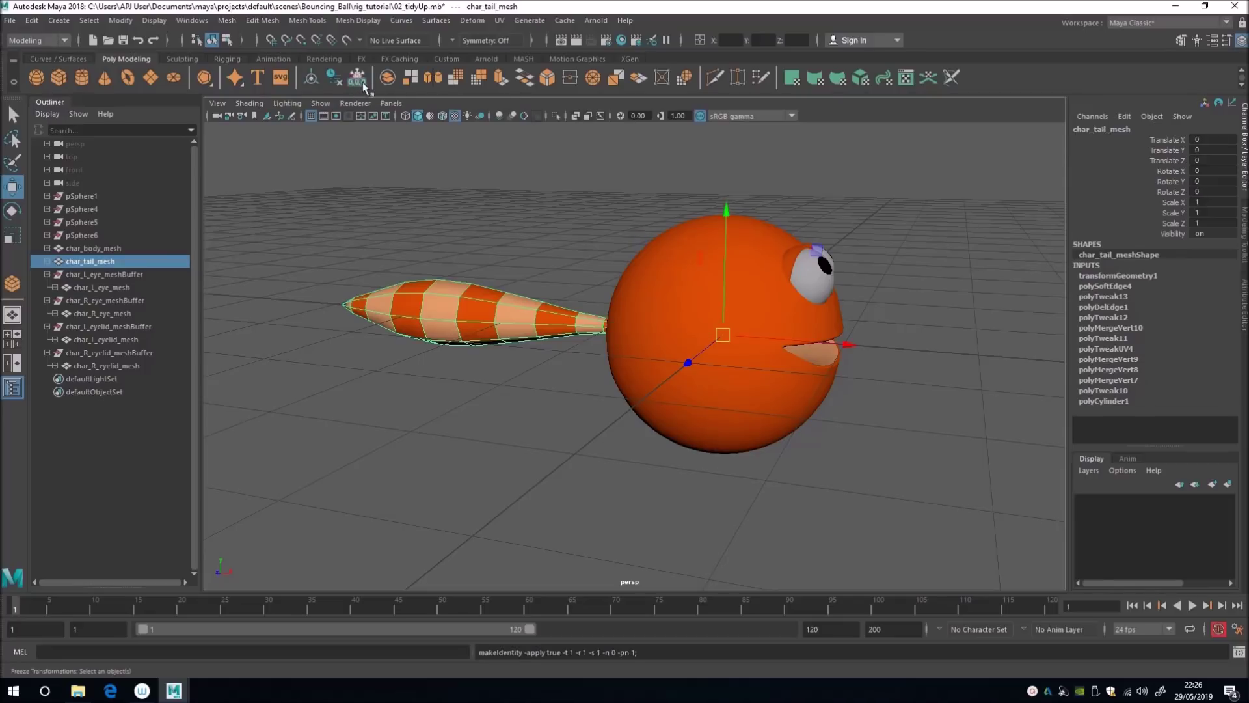
left_click(116, 21)
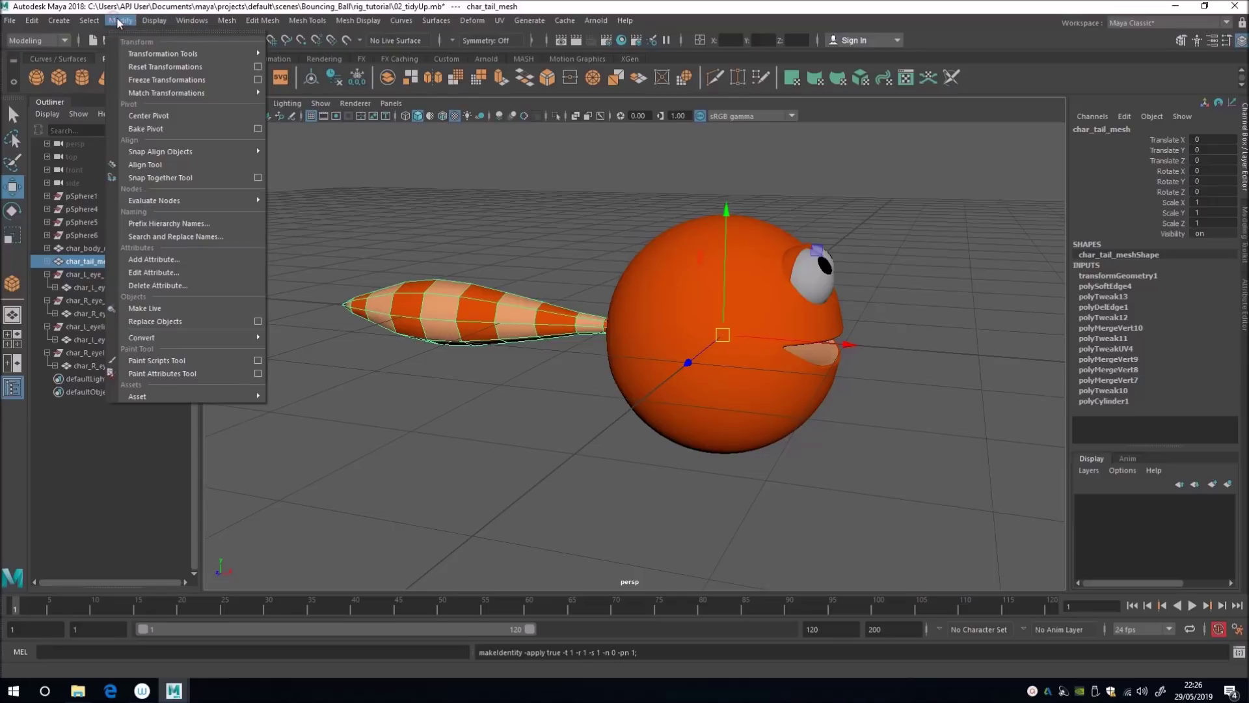
mouse_move(120, 173)
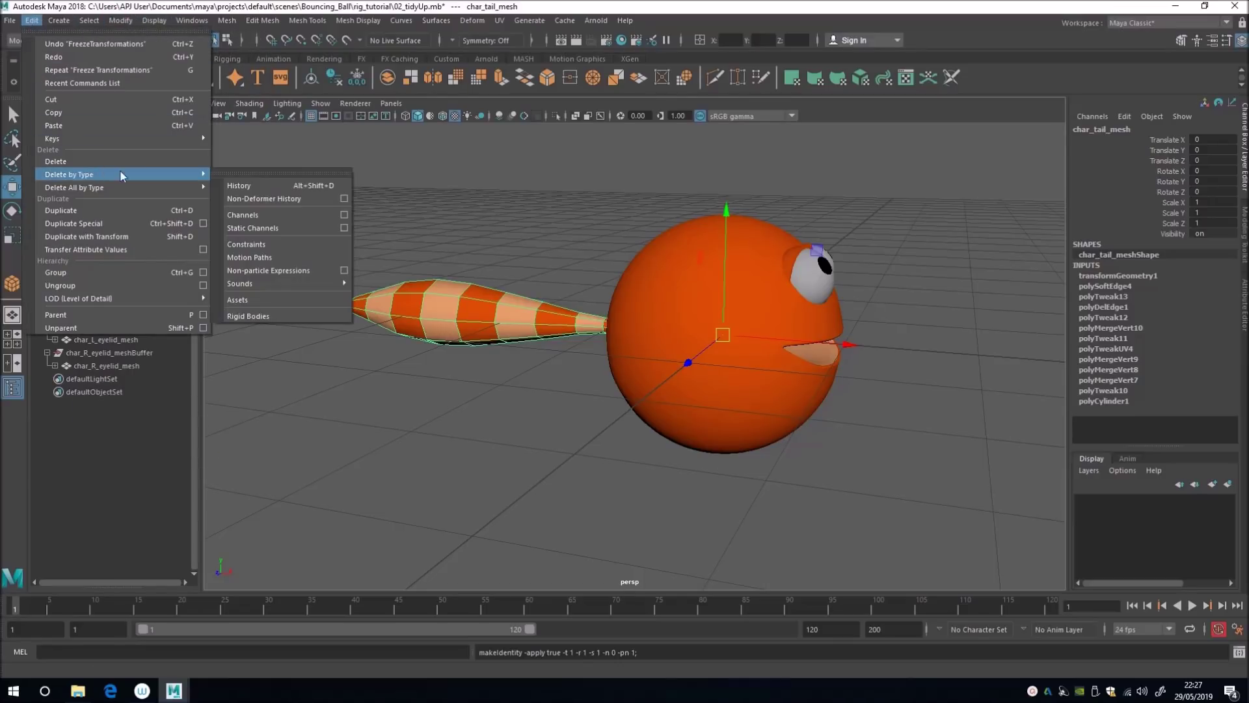
left_click(240, 178)
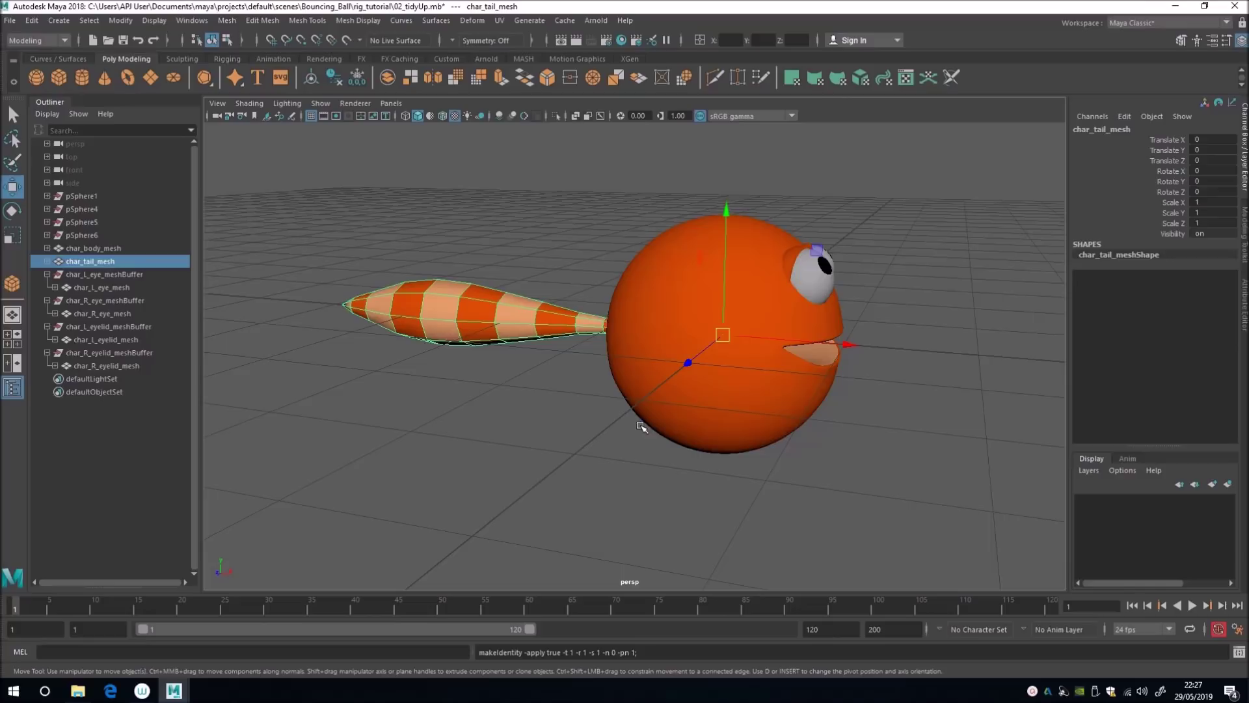
Test-move the tail away from the ball, then reset its Translate values to 0
left_click_drag(721, 334, 506, 319)
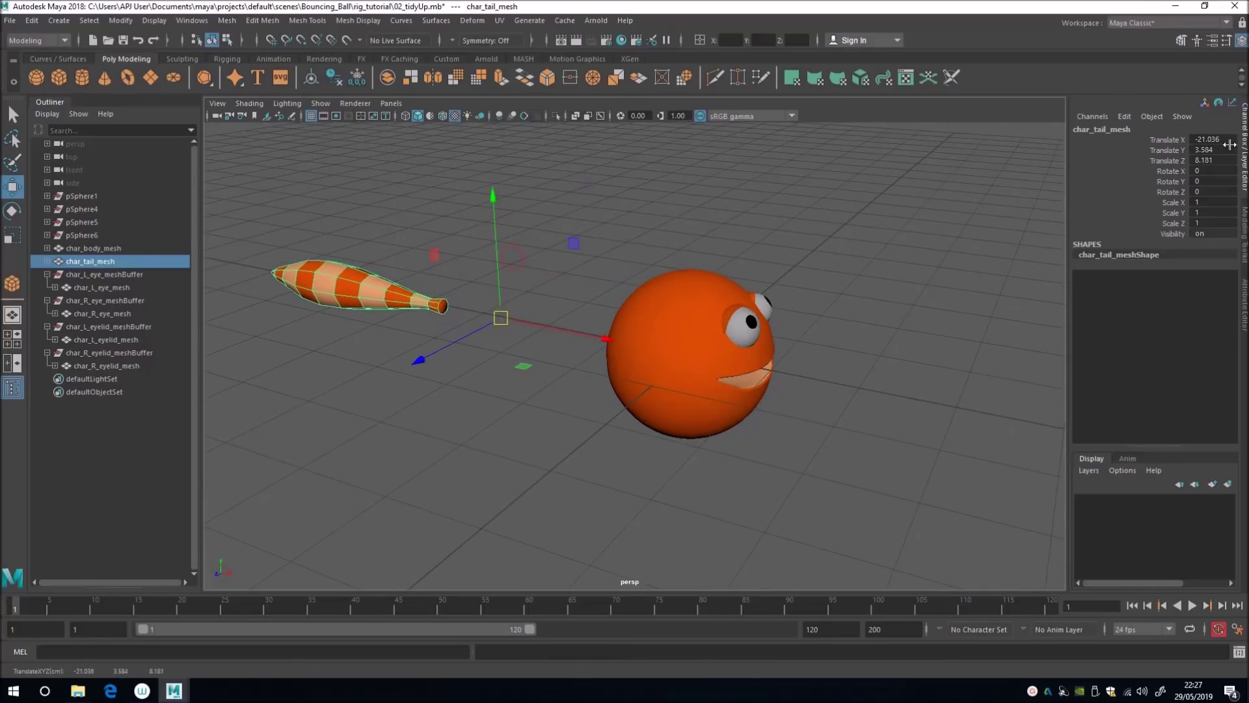
left_click(1210, 139)
type("0")
key("Tab")
type("0")
key("Tab")
type("0")
key("Return")
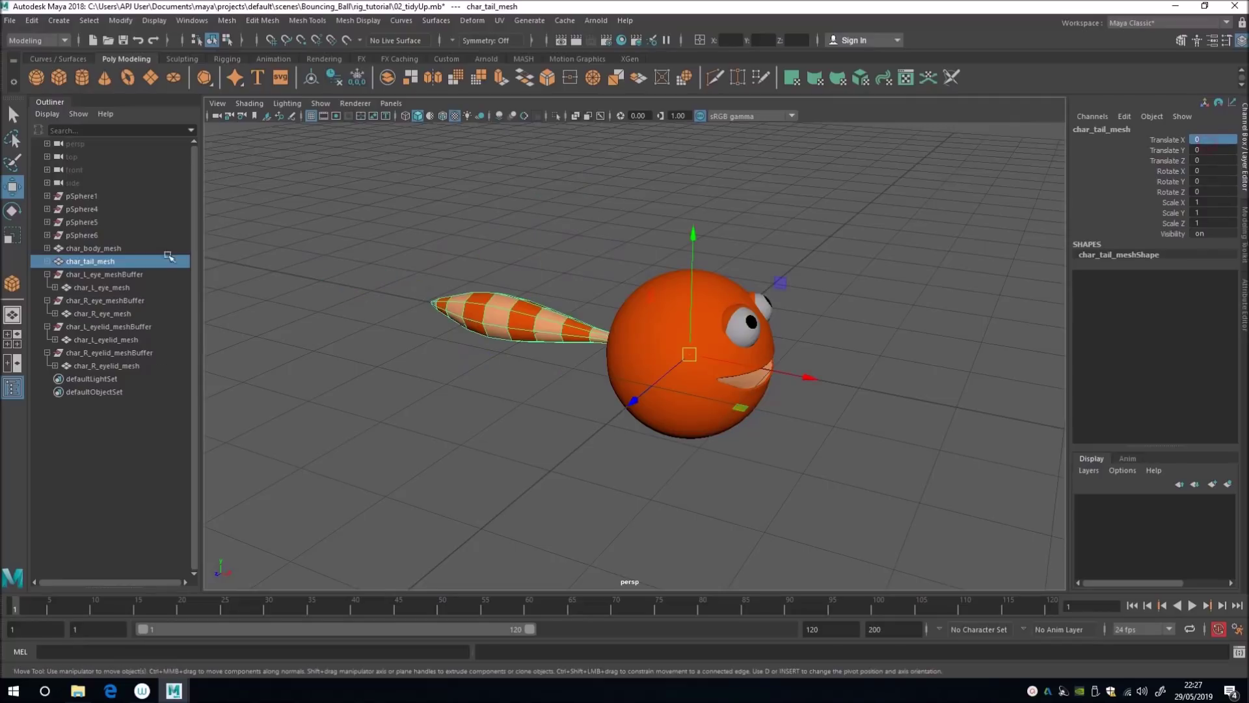
left_click(278, 432)
left_click_drag(280, 432, 447, 328, "alt")
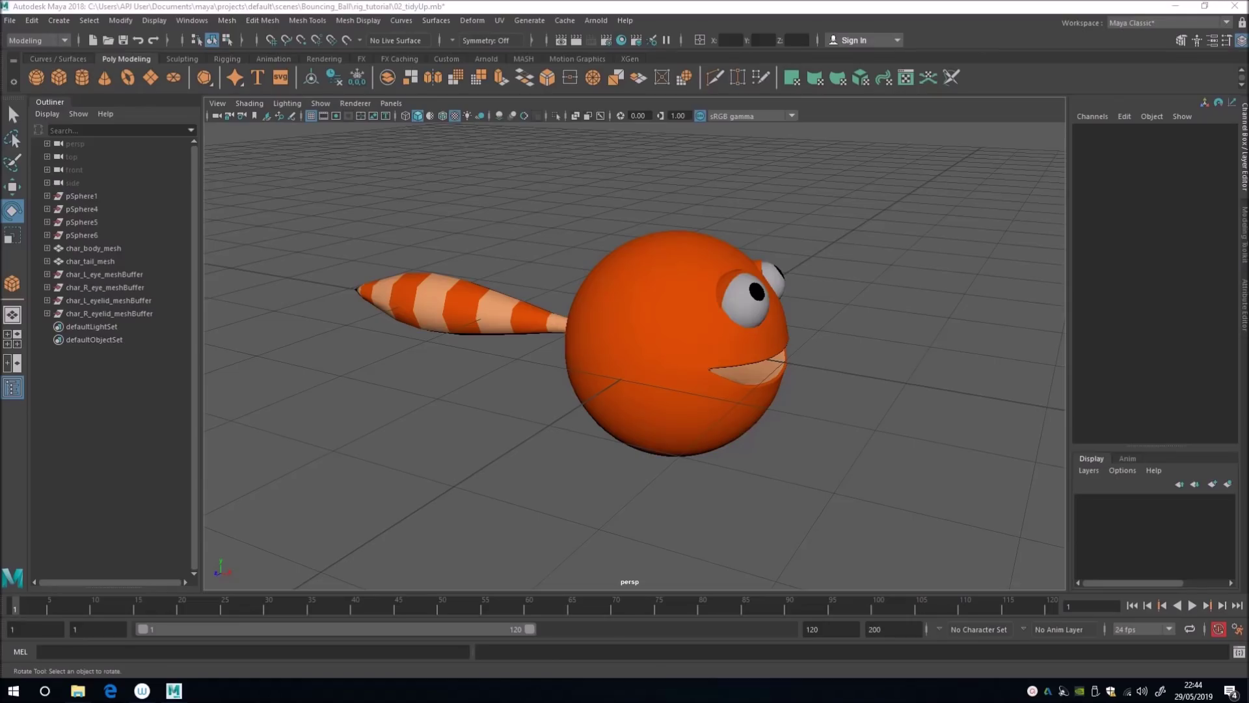
Delete pSphere1, pSphere4, pSphere5 and pSphere6 via an Outliner range selection
left_click(91, 197)
left_click(98, 236, "shift")
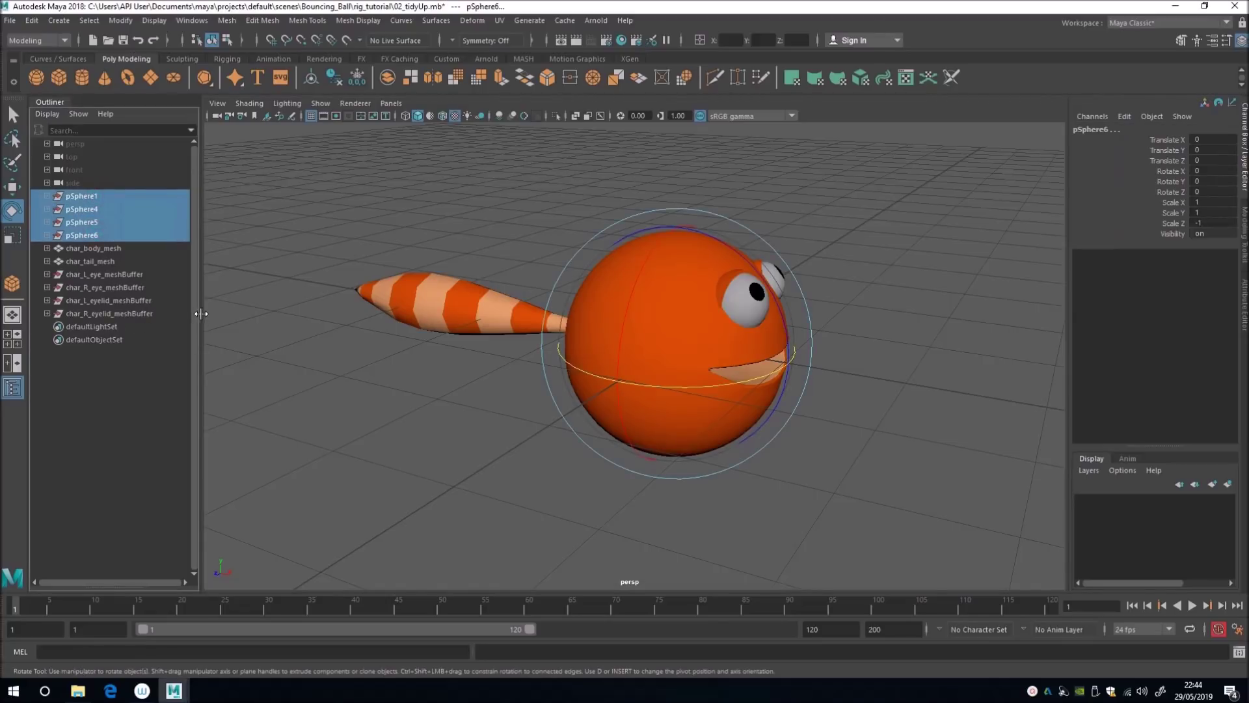
key("Delete")
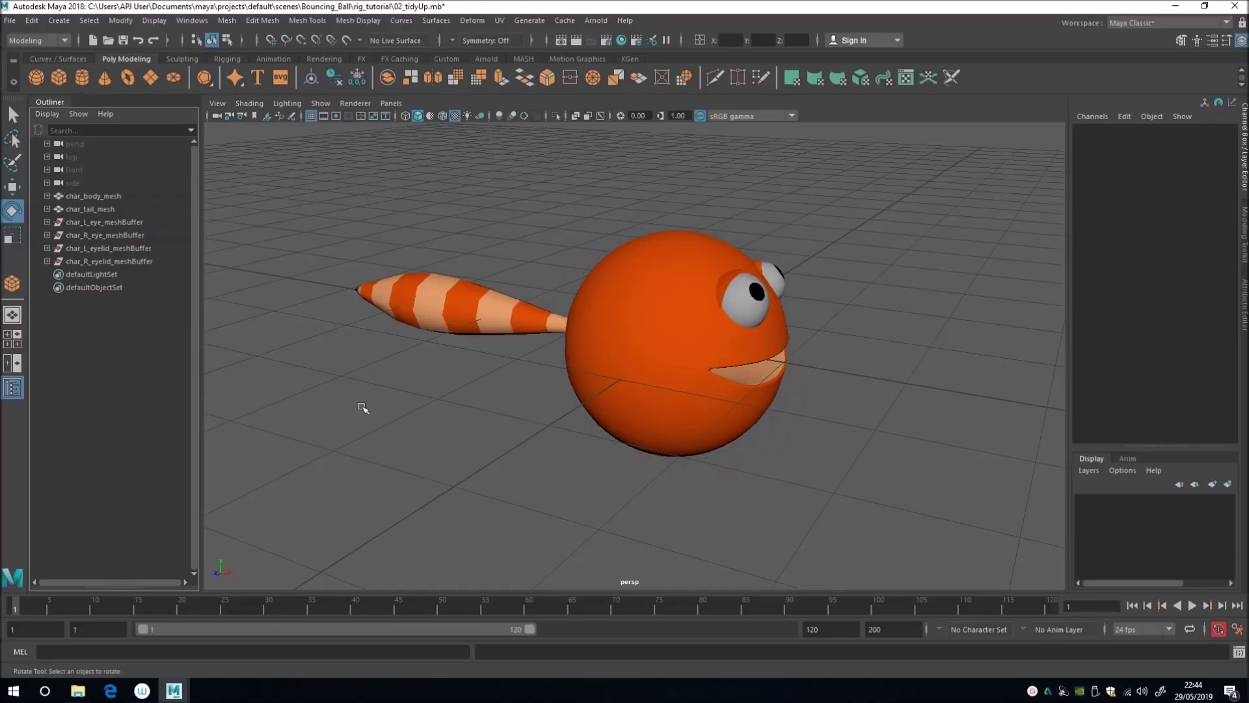
left_click_drag(362, 407, 312, 378, "alt")
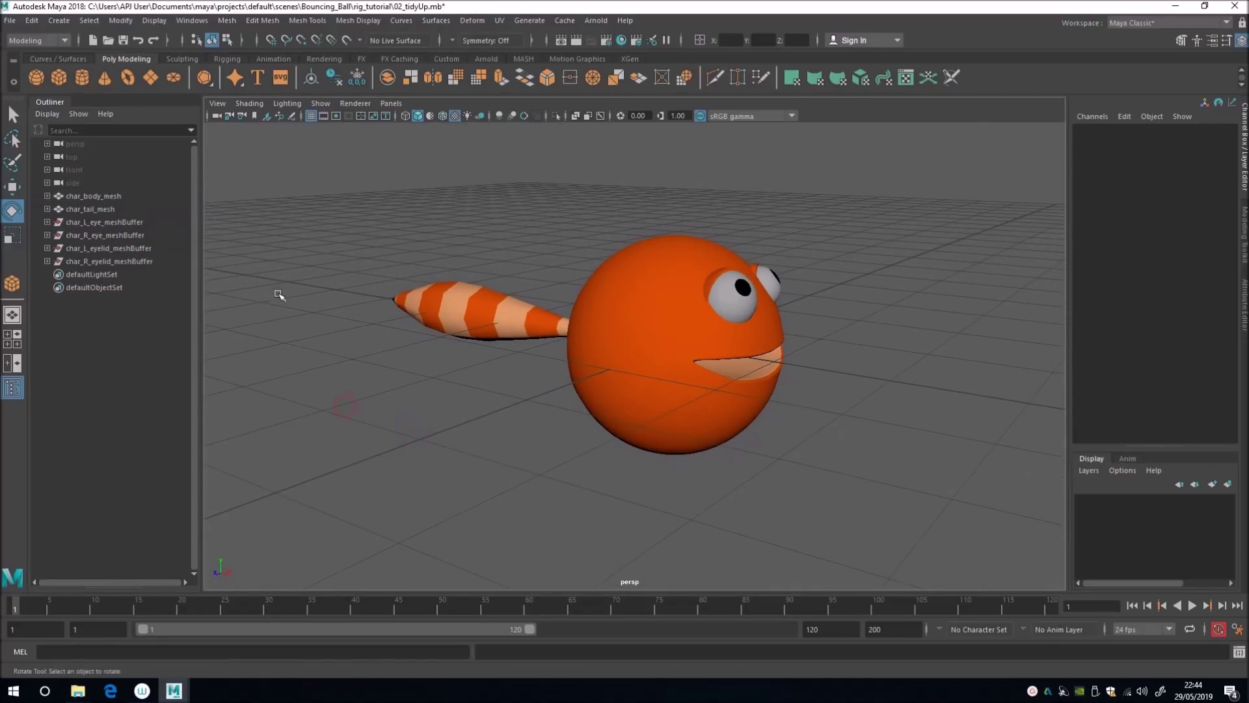
left_click(115, 262)
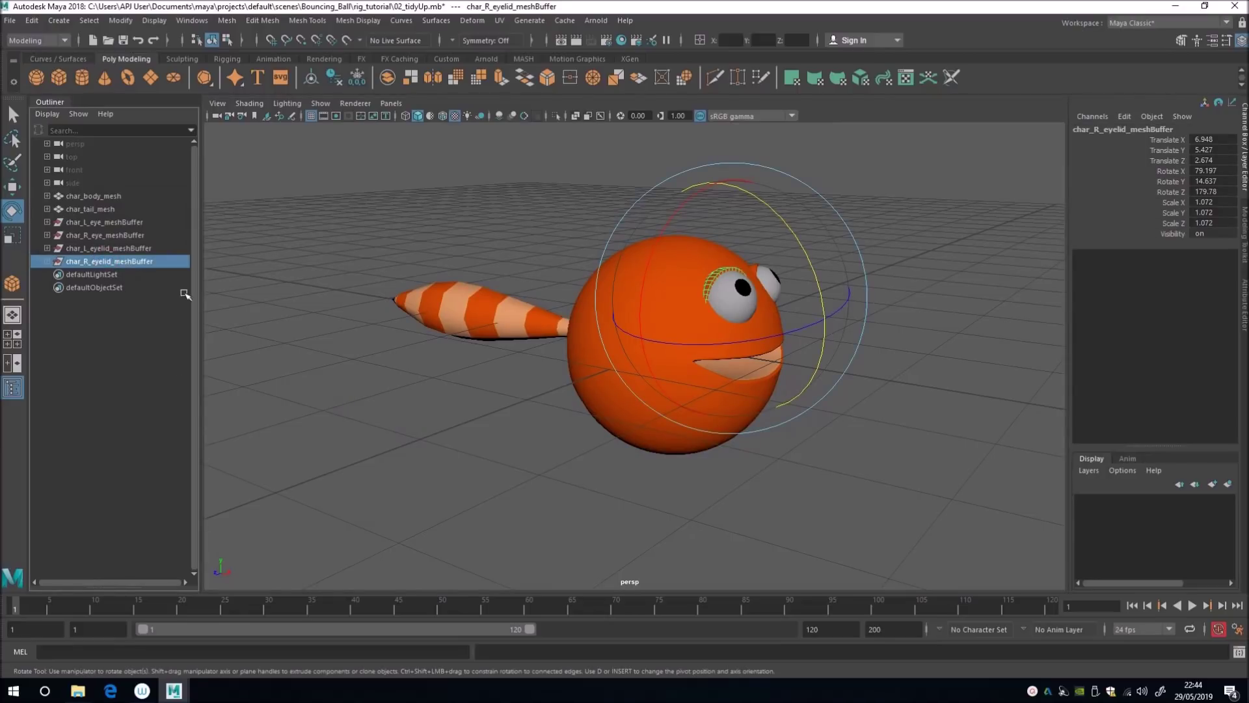
Group the four eye and eyelid buffers, tail mesh and body mesh with Ctrl+G
left_click(120, 249, "ctrl")
left_click(113, 237, "ctrl")
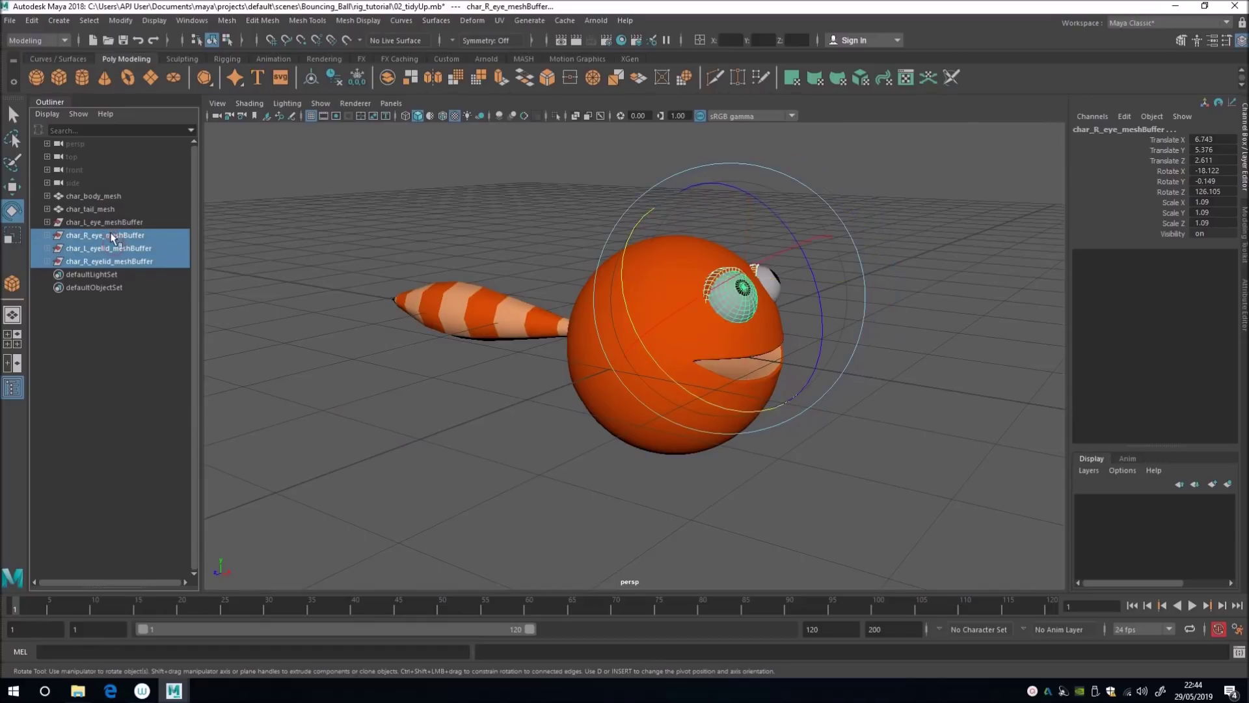
left_click(117, 222, "ctrl")
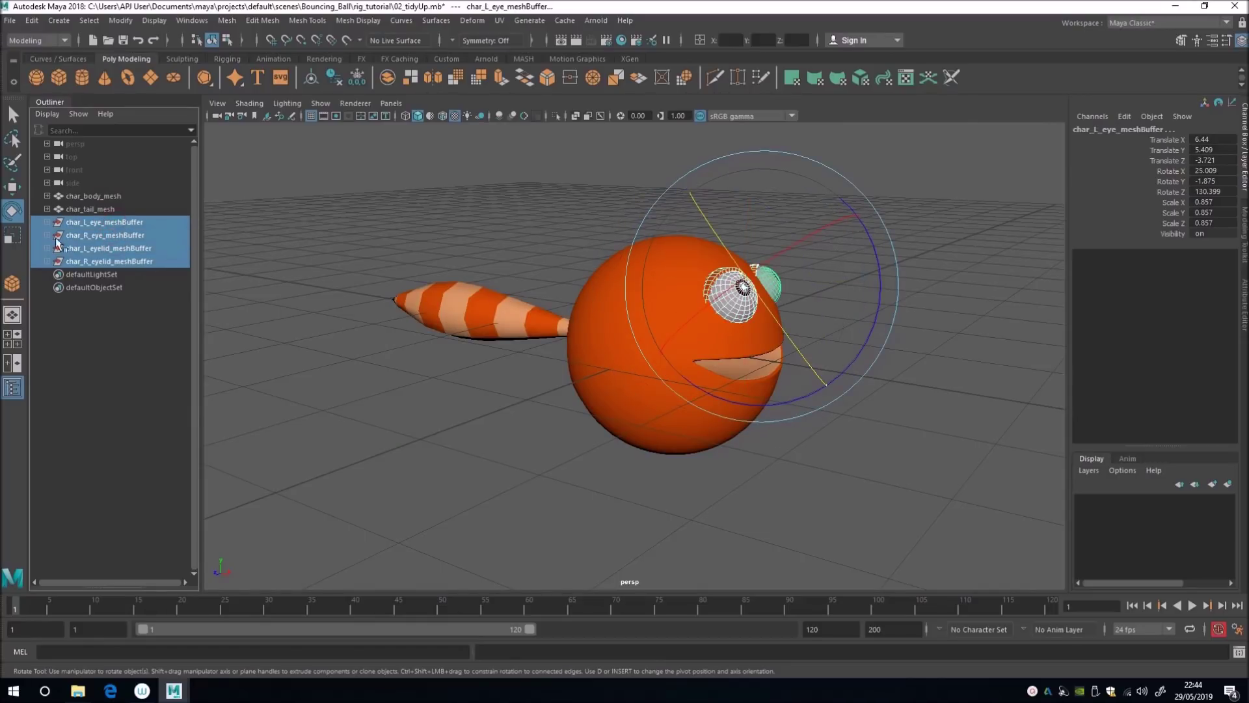
left_click(104, 210, "ctrl")
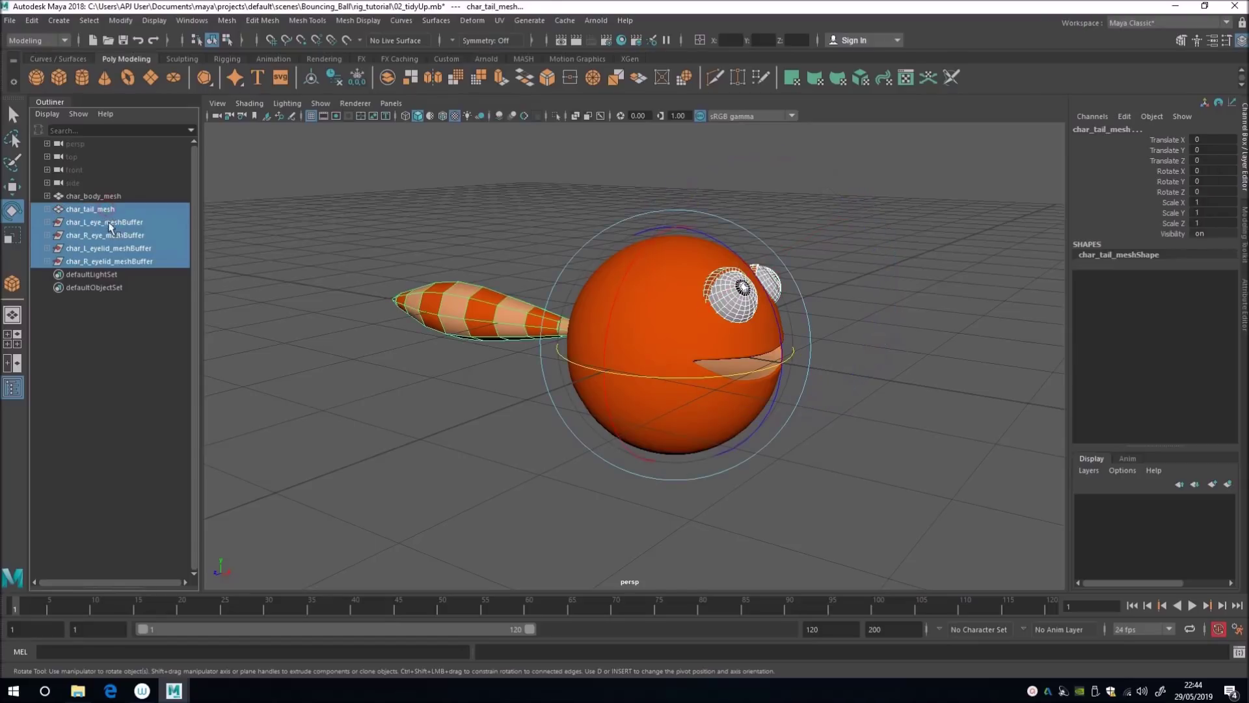
left_click(116, 196, "ctrl")
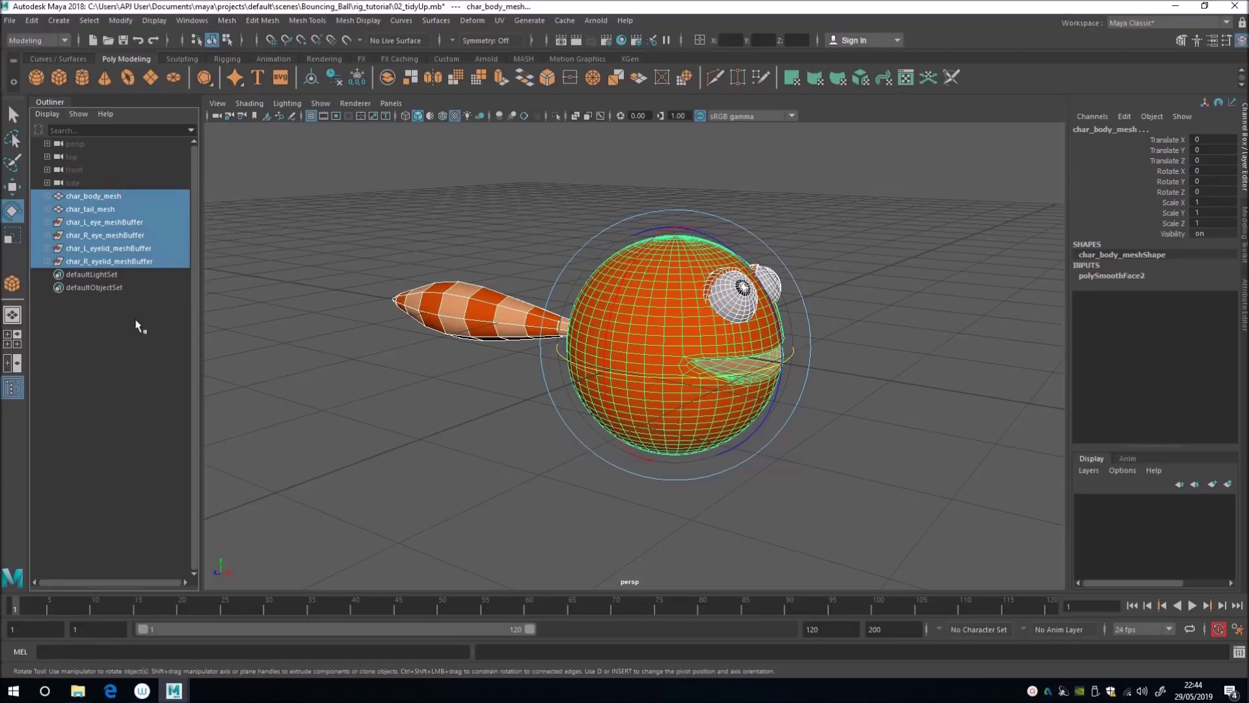
key("ctrl+g")
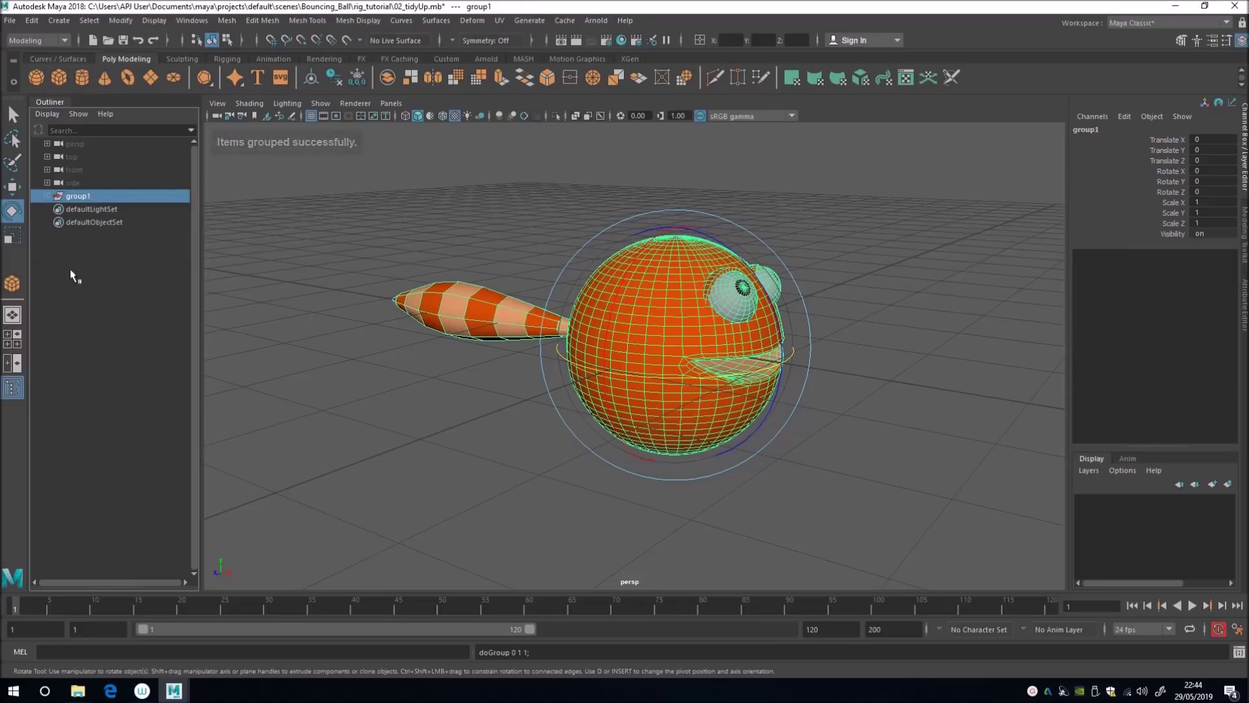
Rename the new group to 'Geometry' and expand it
double_click(94, 197)
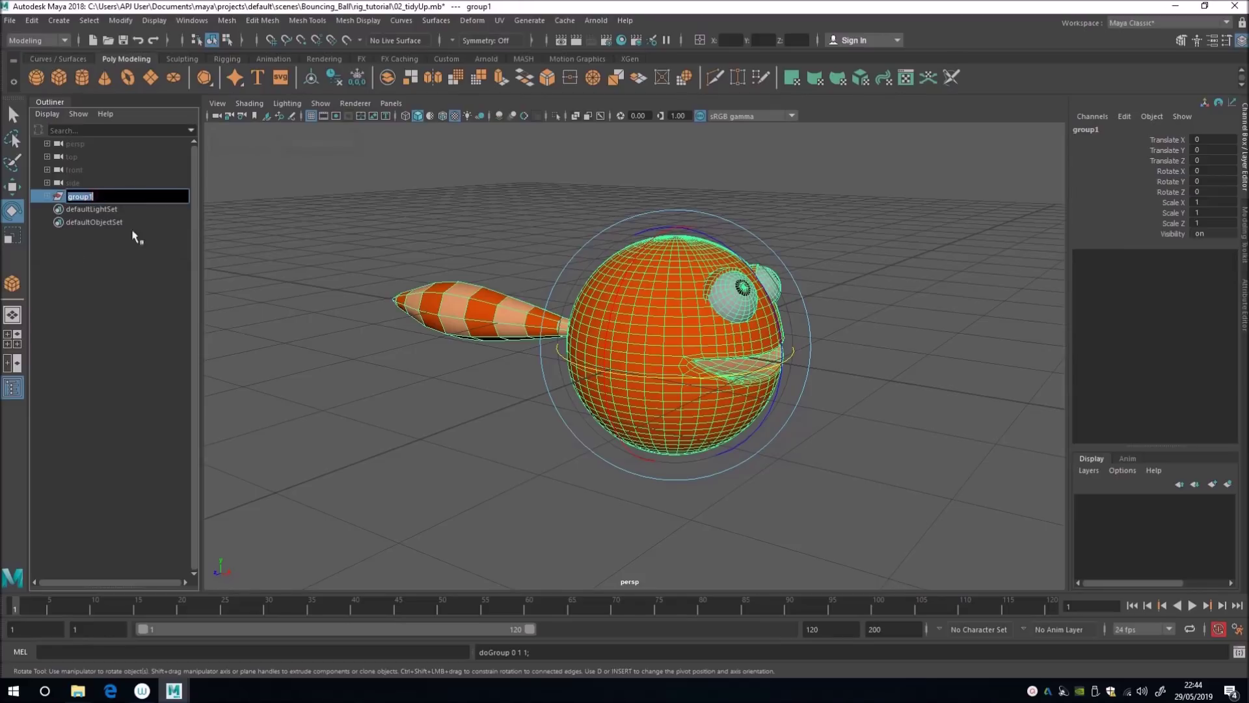
type("Geometry")
key("Return")
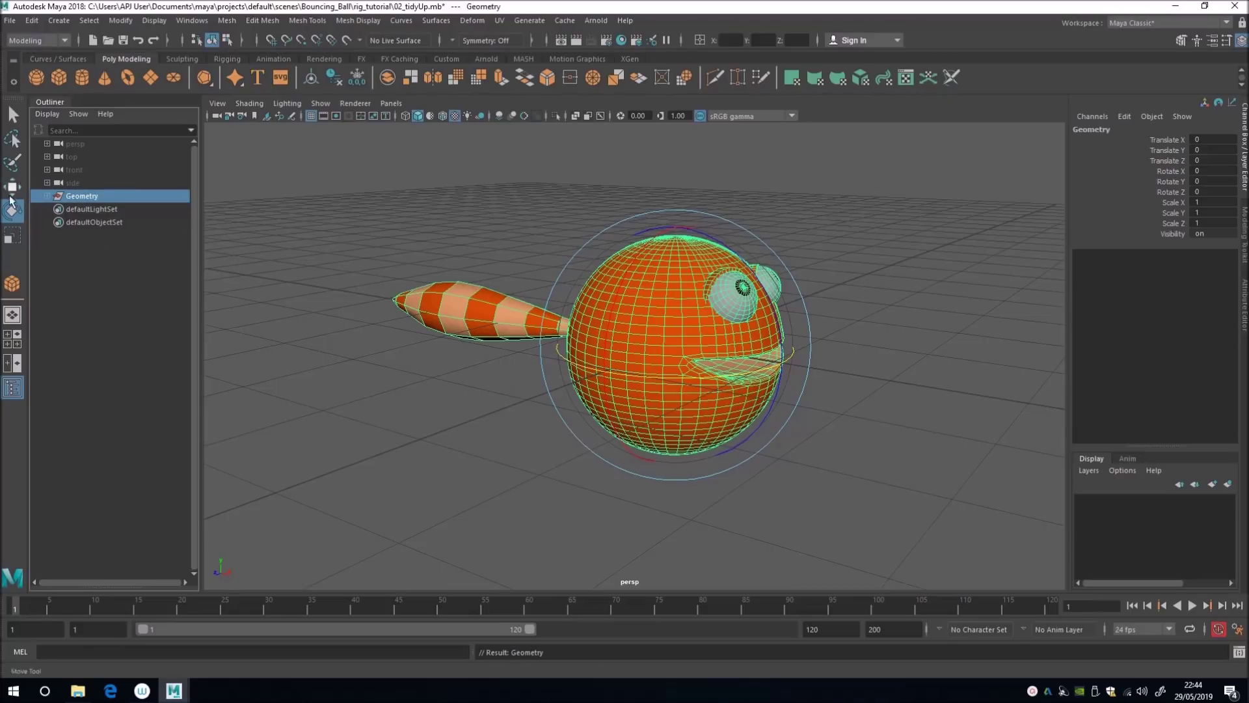
left_click(47, 195)
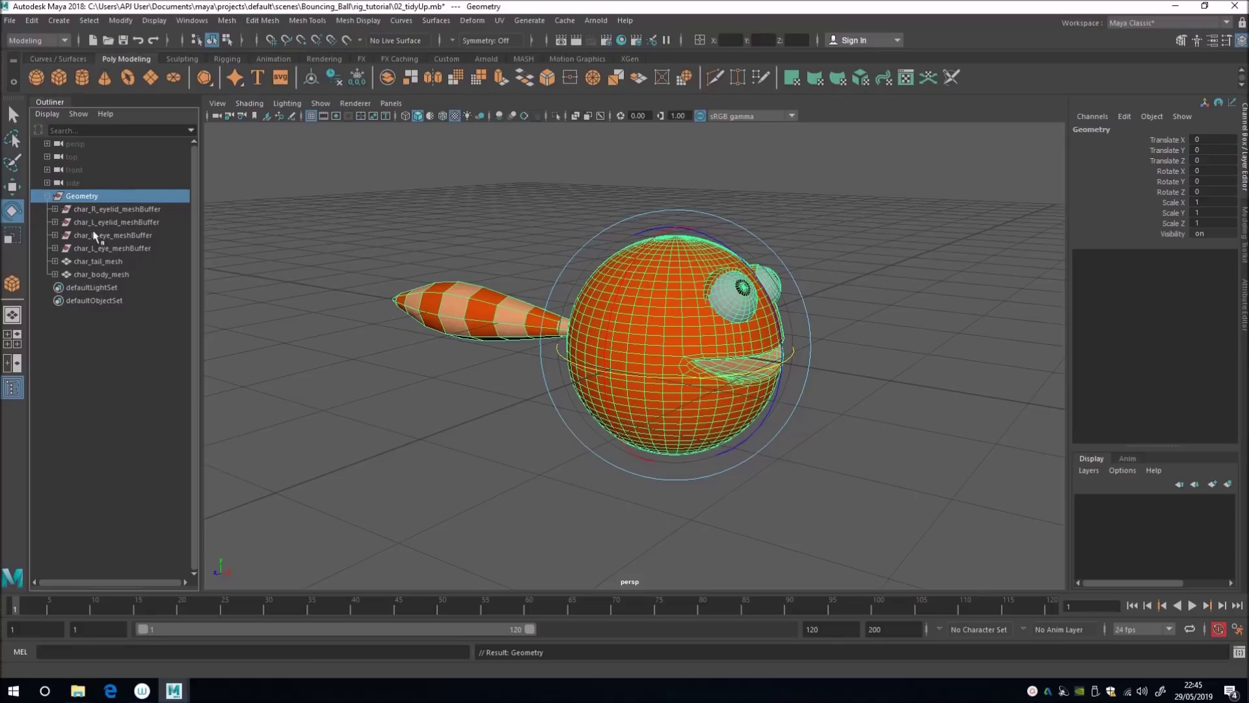
Select the full Geometry hierarchy and delete its history, removing polySmoothFace2
left_click(50, 195)
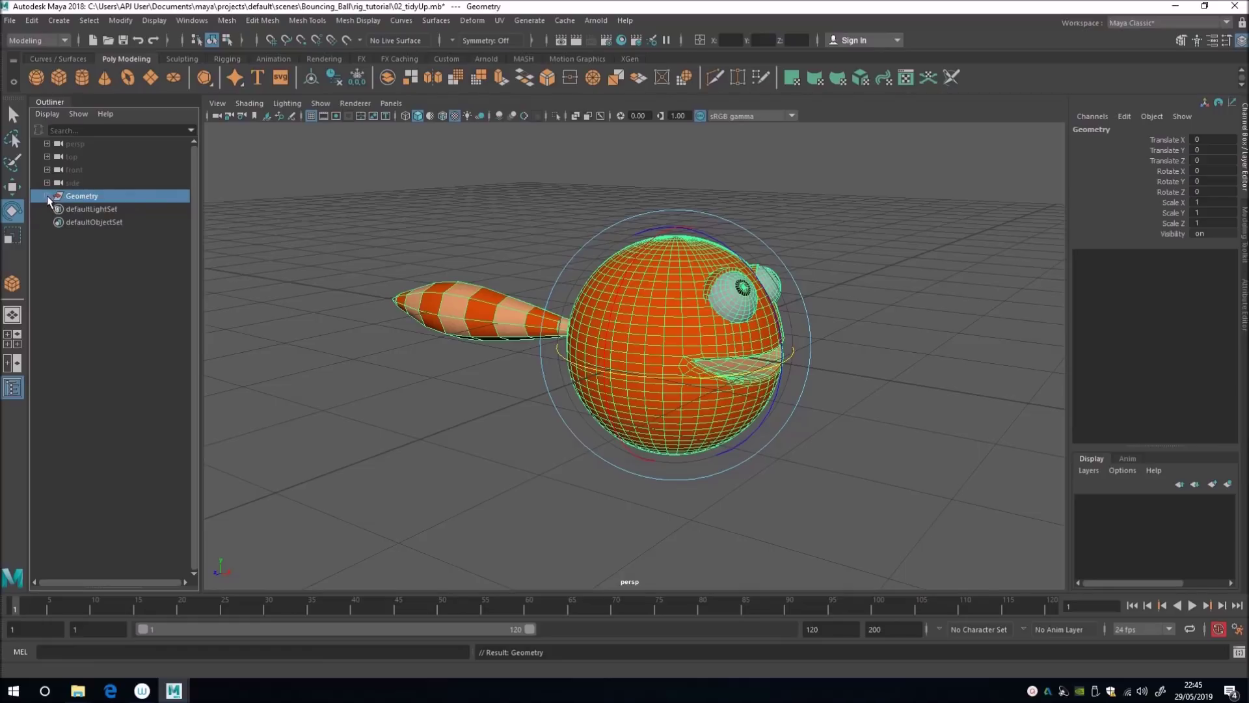
left_click(47, 196)
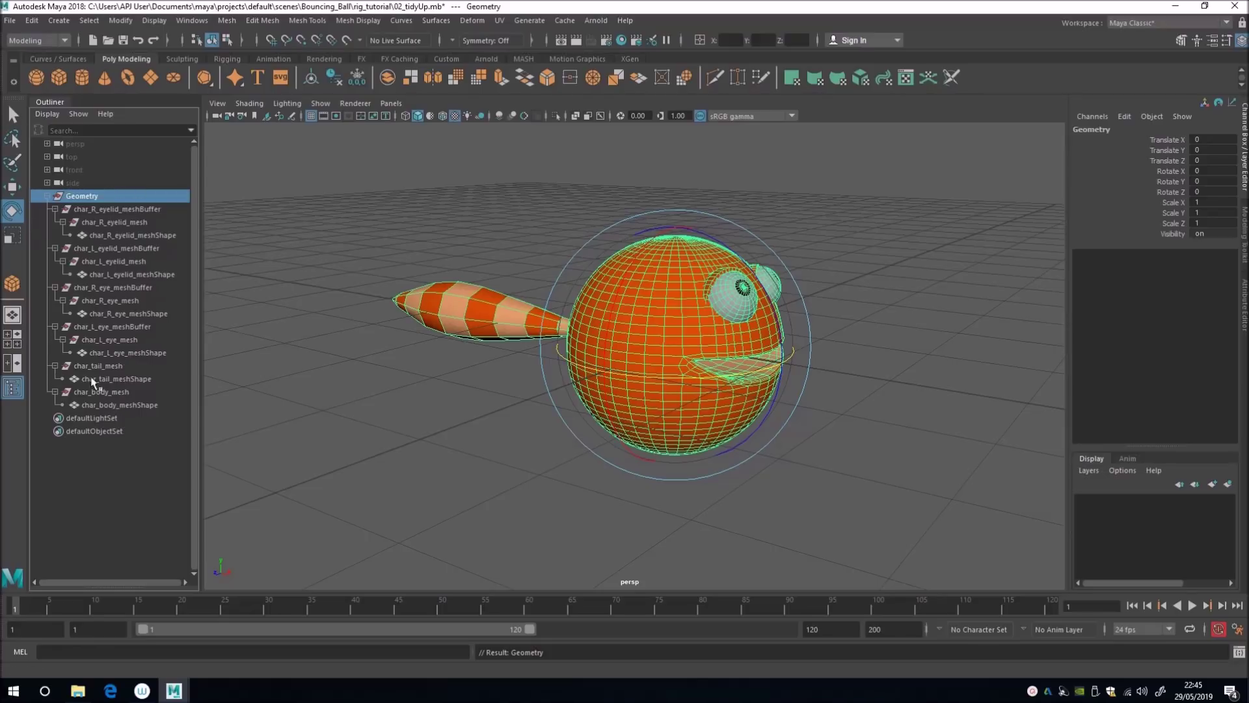
left_click(101, 406)
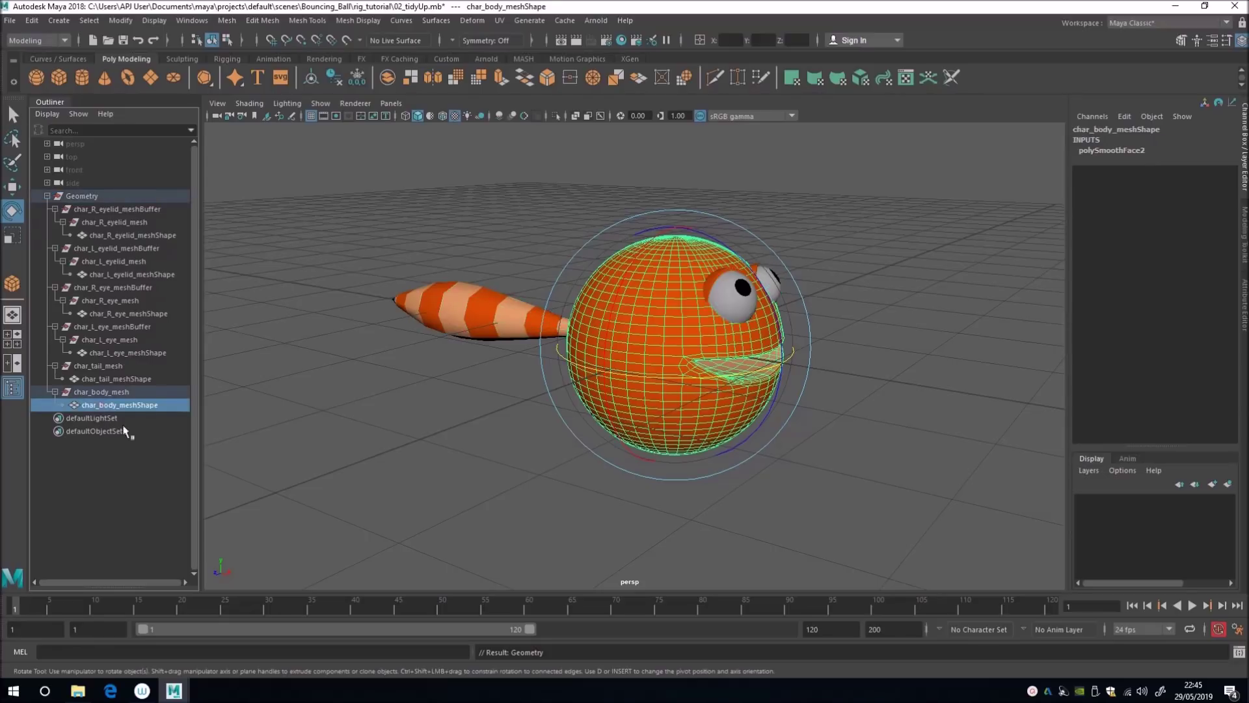
left_click(120, 197, "shift")
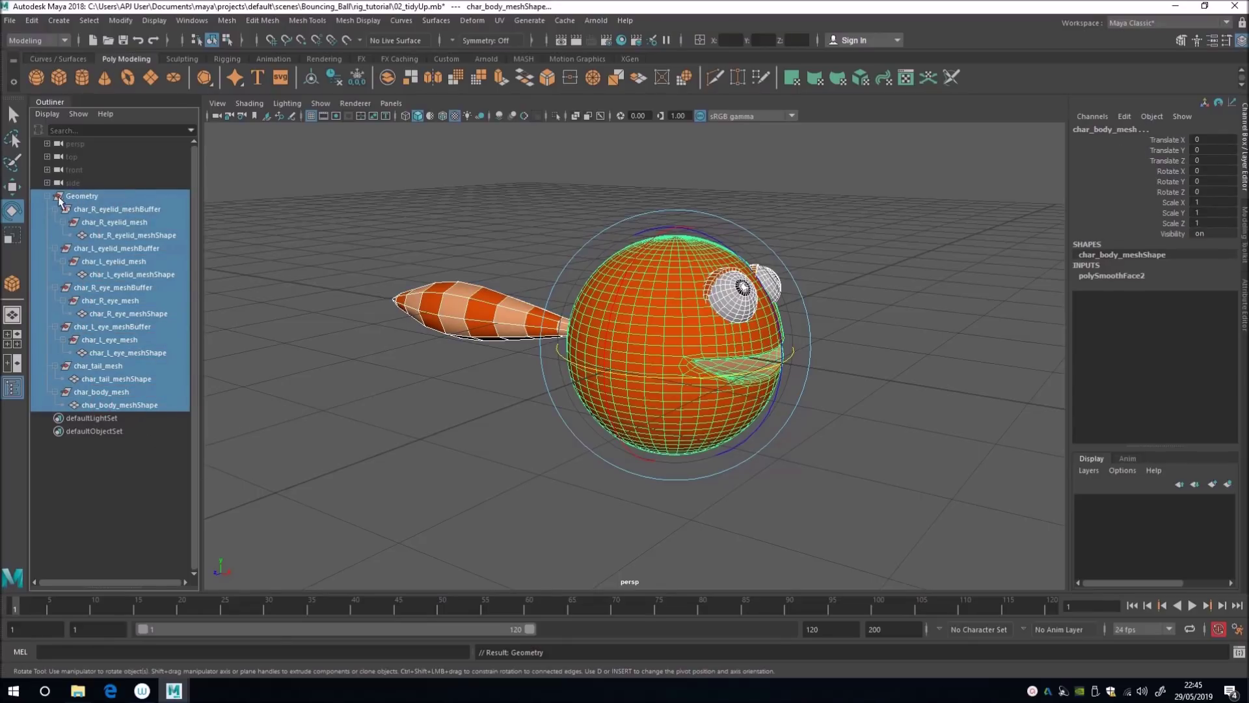
left_click(30, 19)
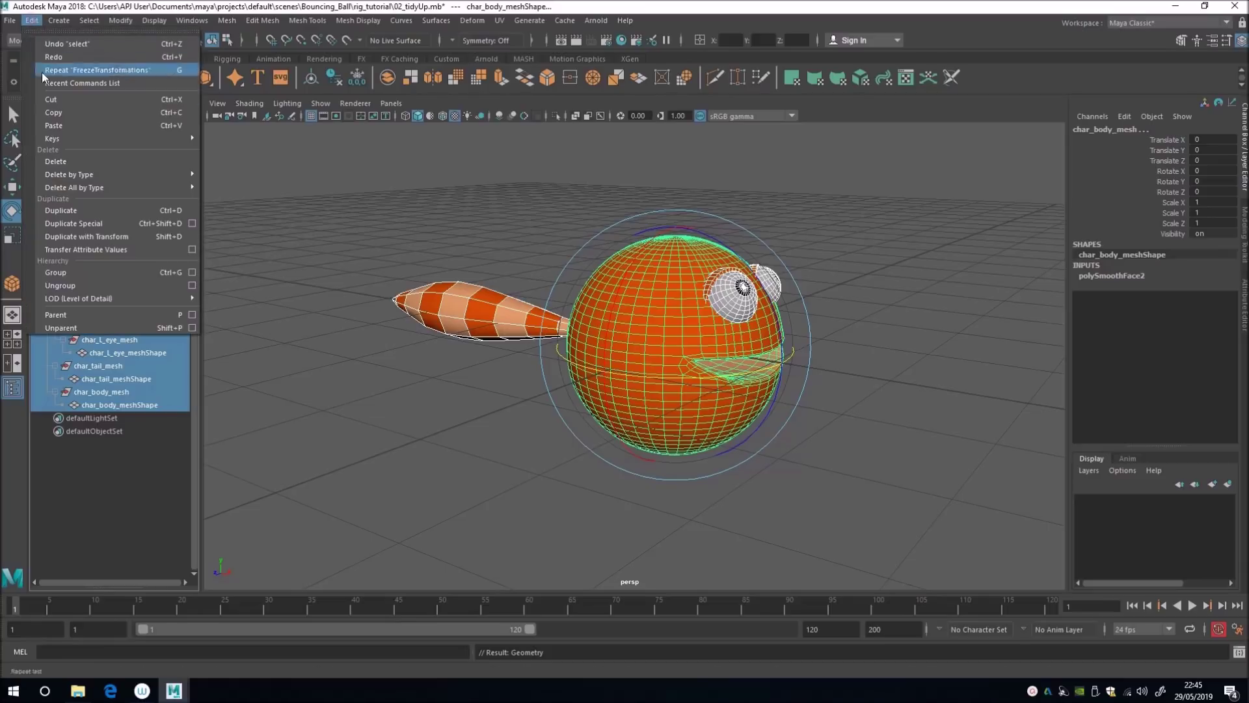
mouse_move(100, 174)
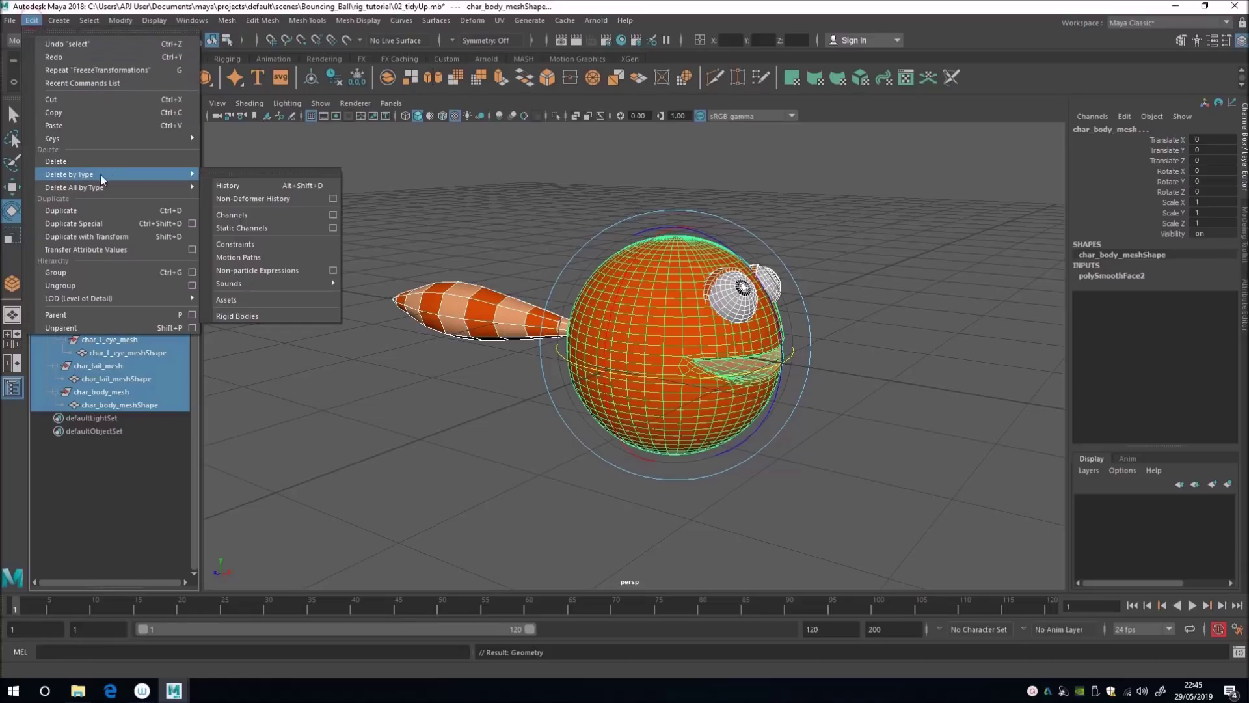
left_click(229, 187)
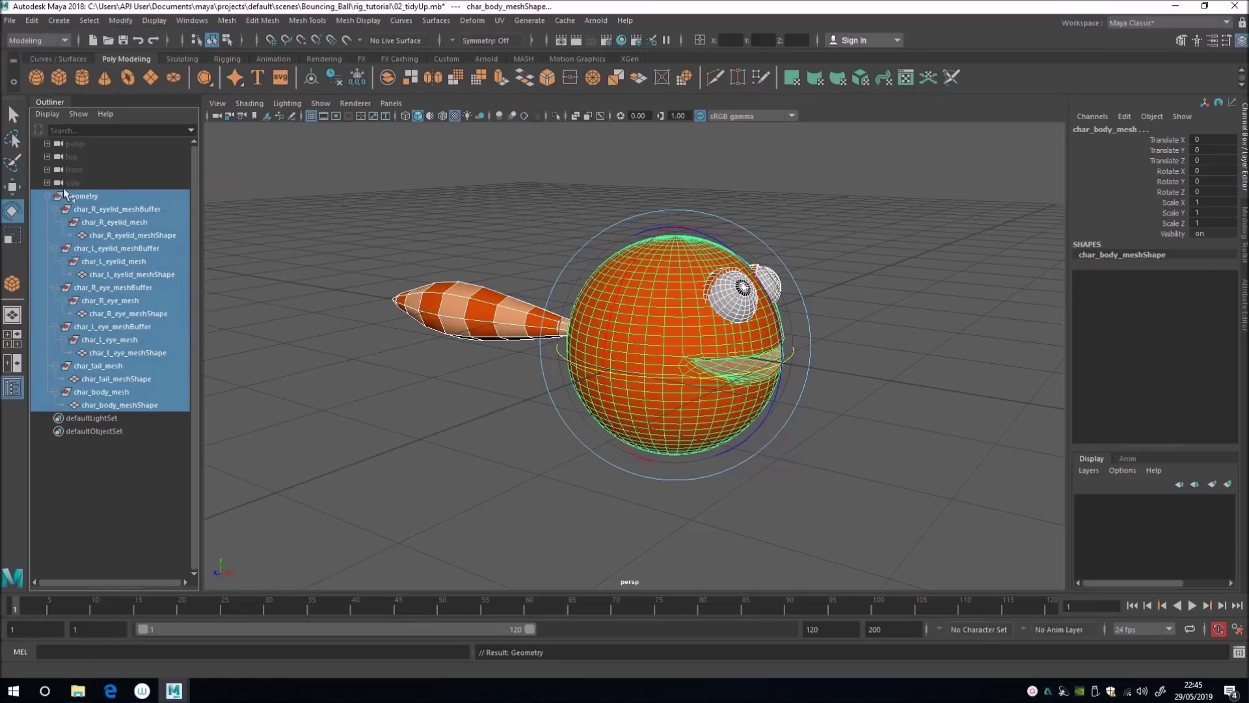
left_click(48, 195)
left_click(100, 334)
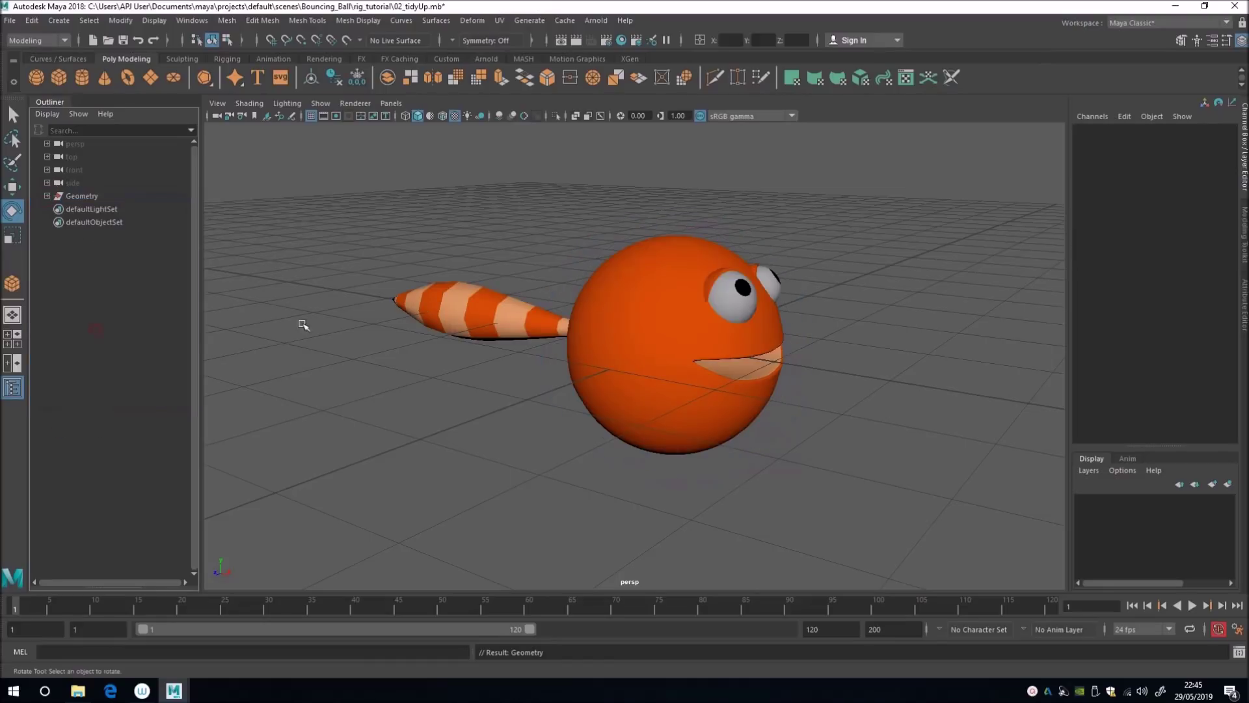
left_click_drag(351, 341, 325, 306, "alt")
Raise the Geometry group above the grid and set its Translate Y to exactly 10
left_click(105, 197)
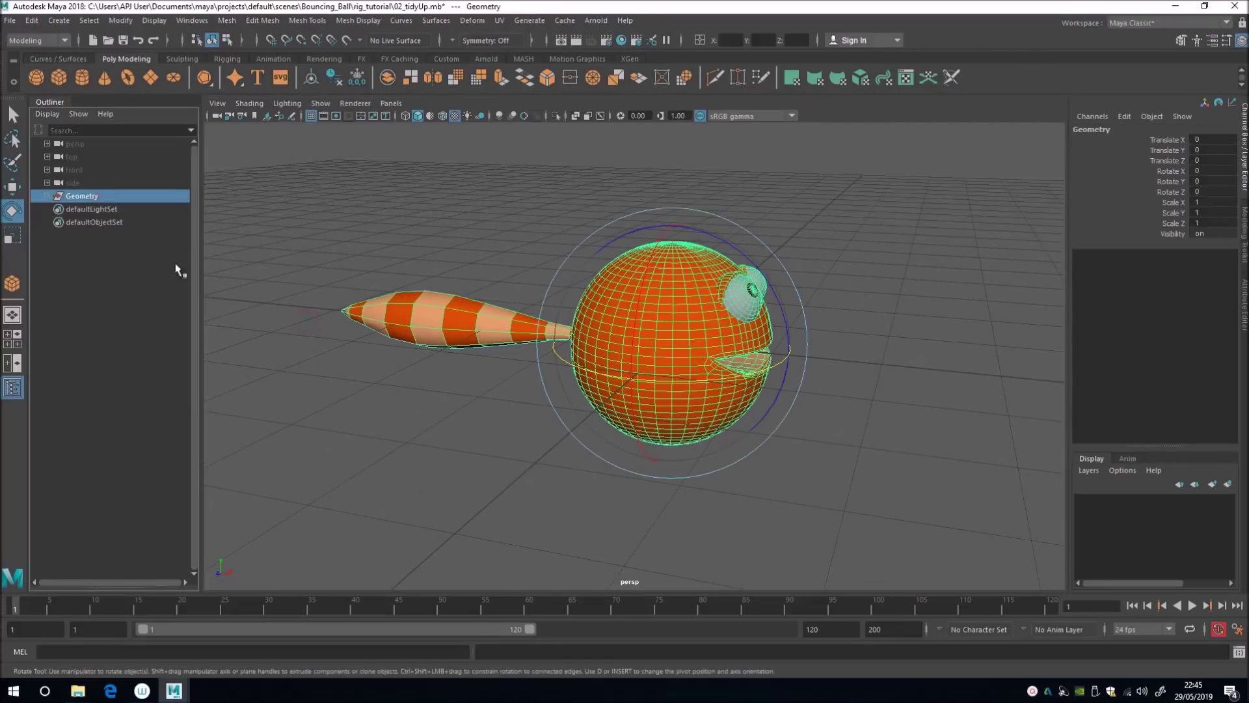
key("w")
left_click_drag(526, 368, 533, 300, "alt")
left_click_drag(662, 229, 659, 127)
left_click_drag(651, 280, 696, 195, "alt")
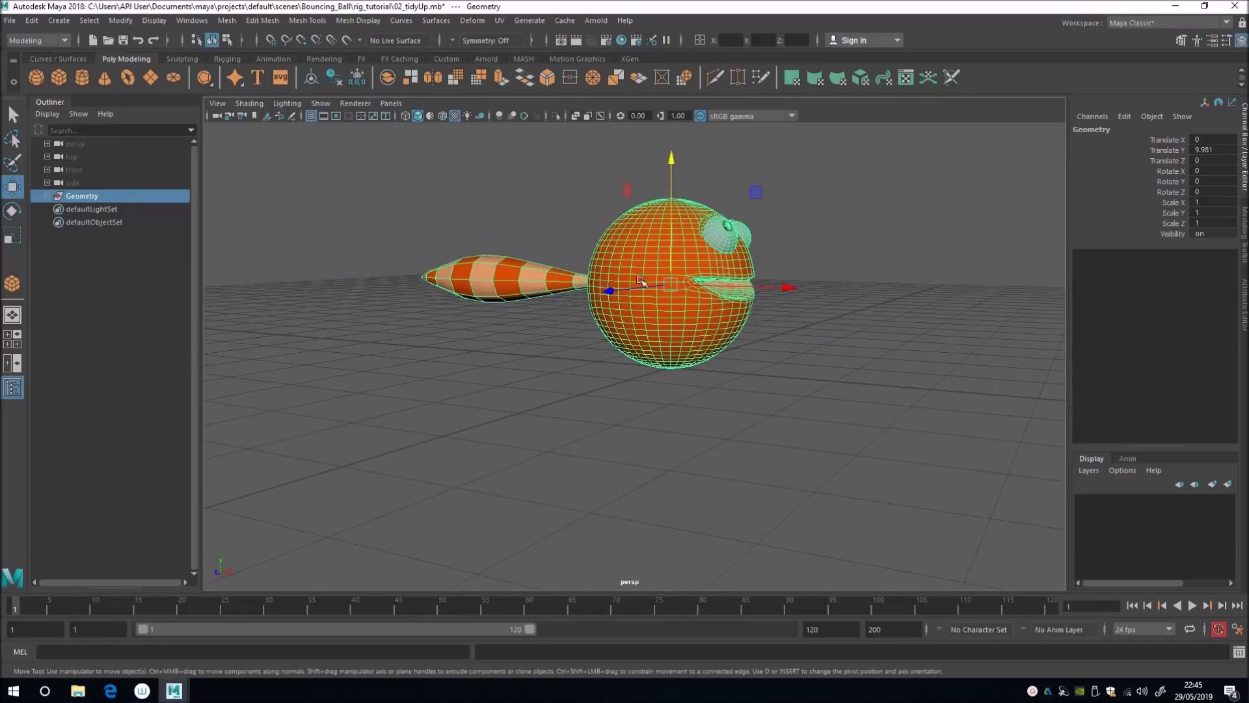
left_click_drag(641, 281, 693, 367, "alt")
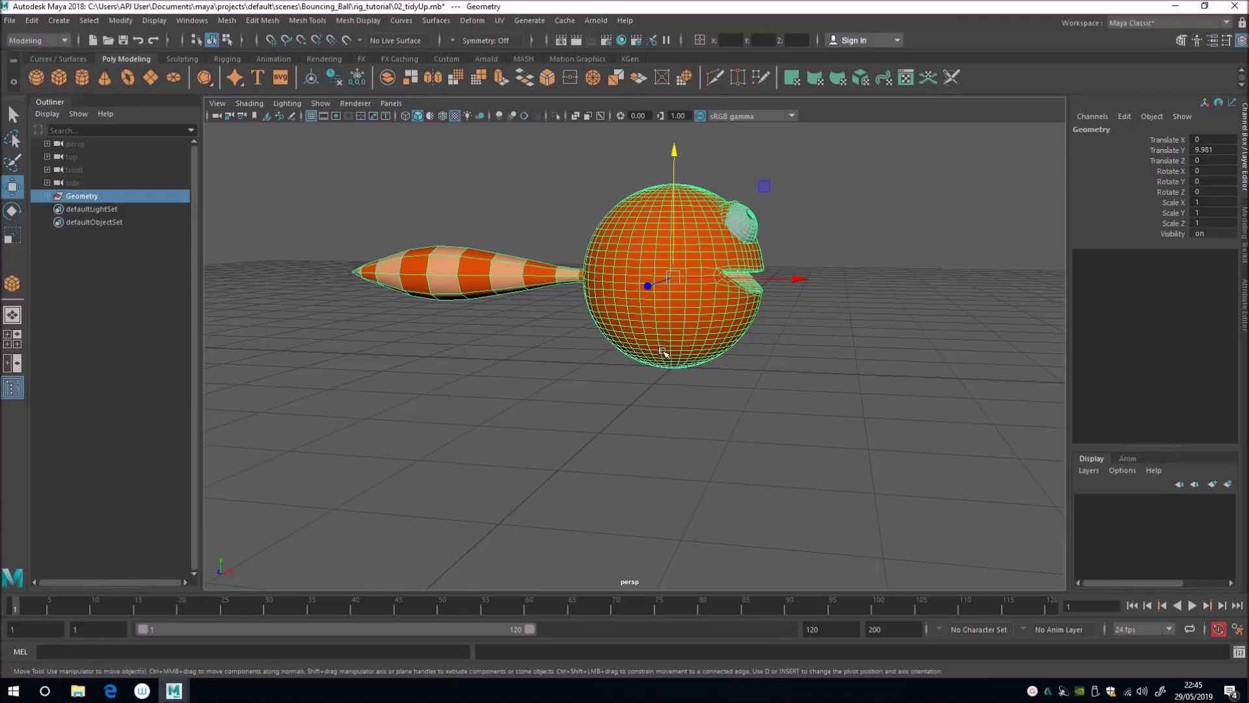
left_click_drag(598, 345, 602, 347, "alt")
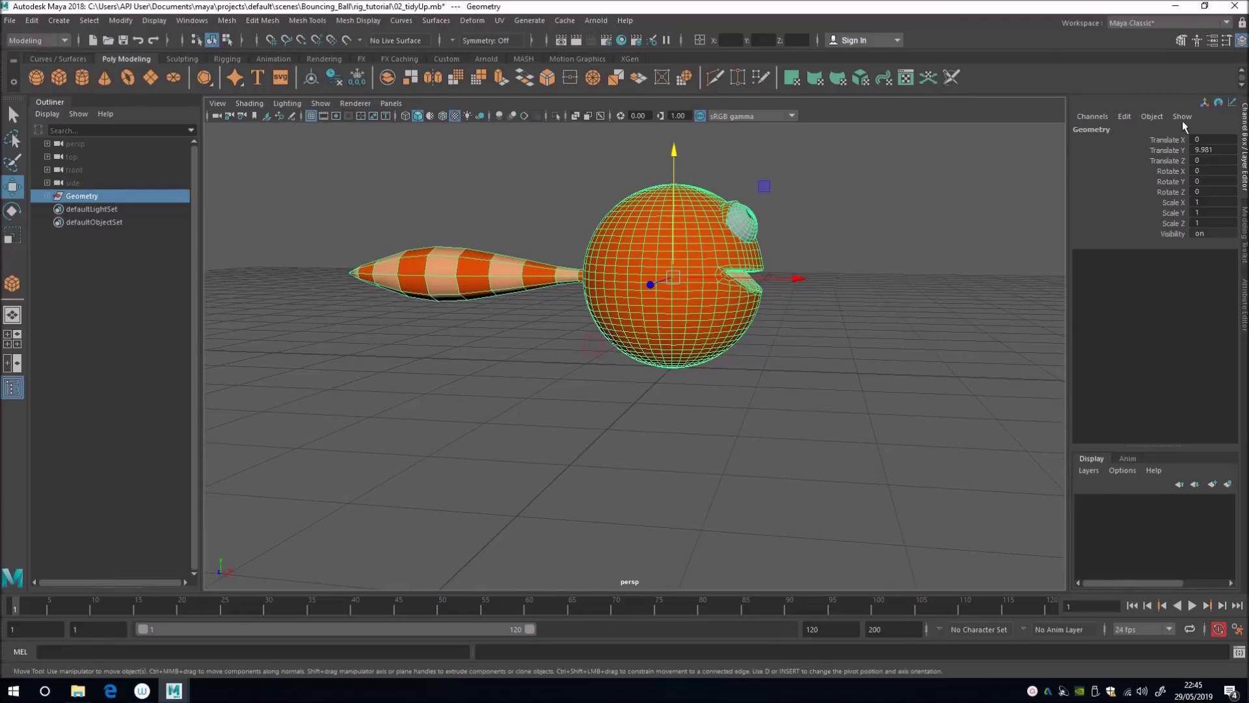
left_click(1232, 151)
type("10")
key("Return")
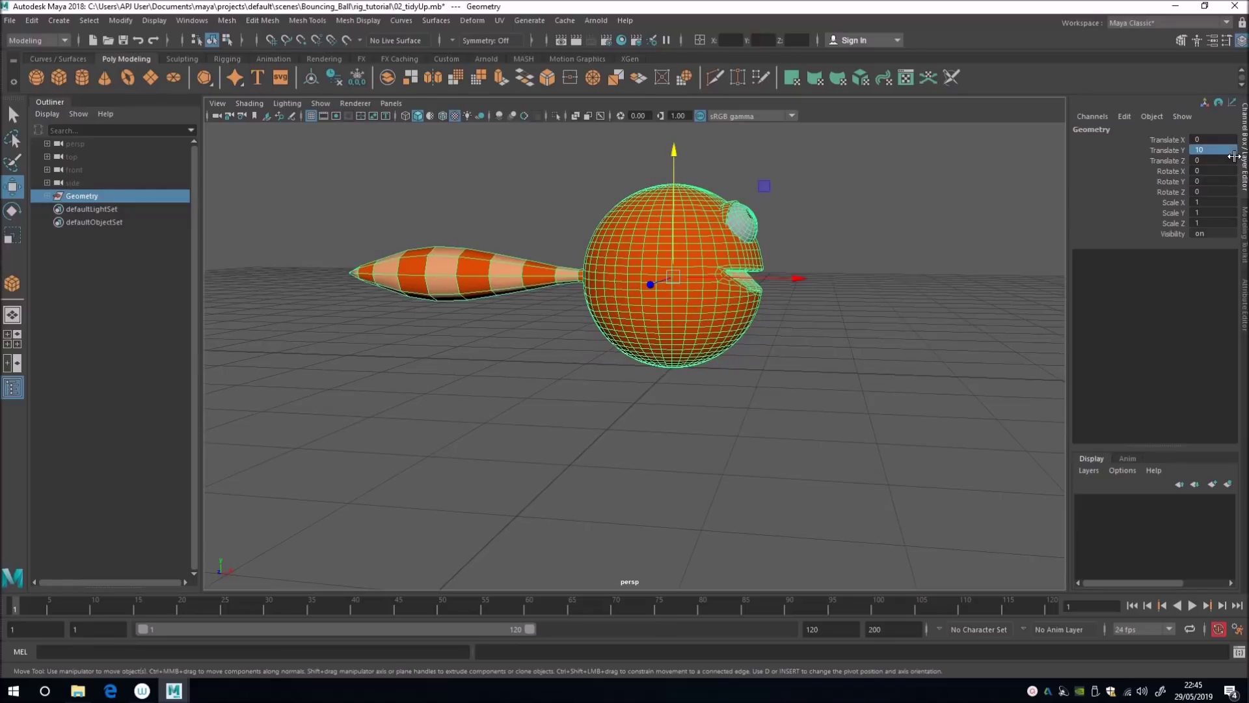
left_click_drag(423, 221, 615, 309, "alt")
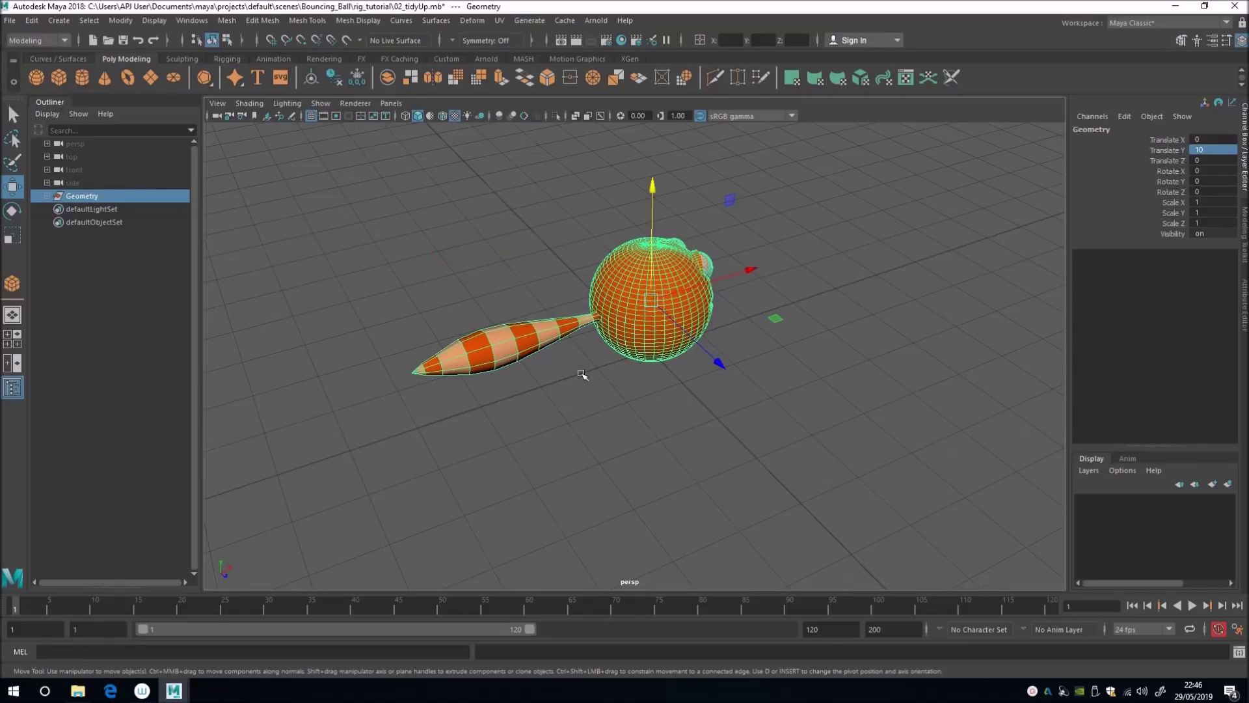
Rotate the Geometry group -90° around Y with Discrete Rotate snapping enabled
left_click_drag(638, 334, 656, 352, "alt")
key("e")
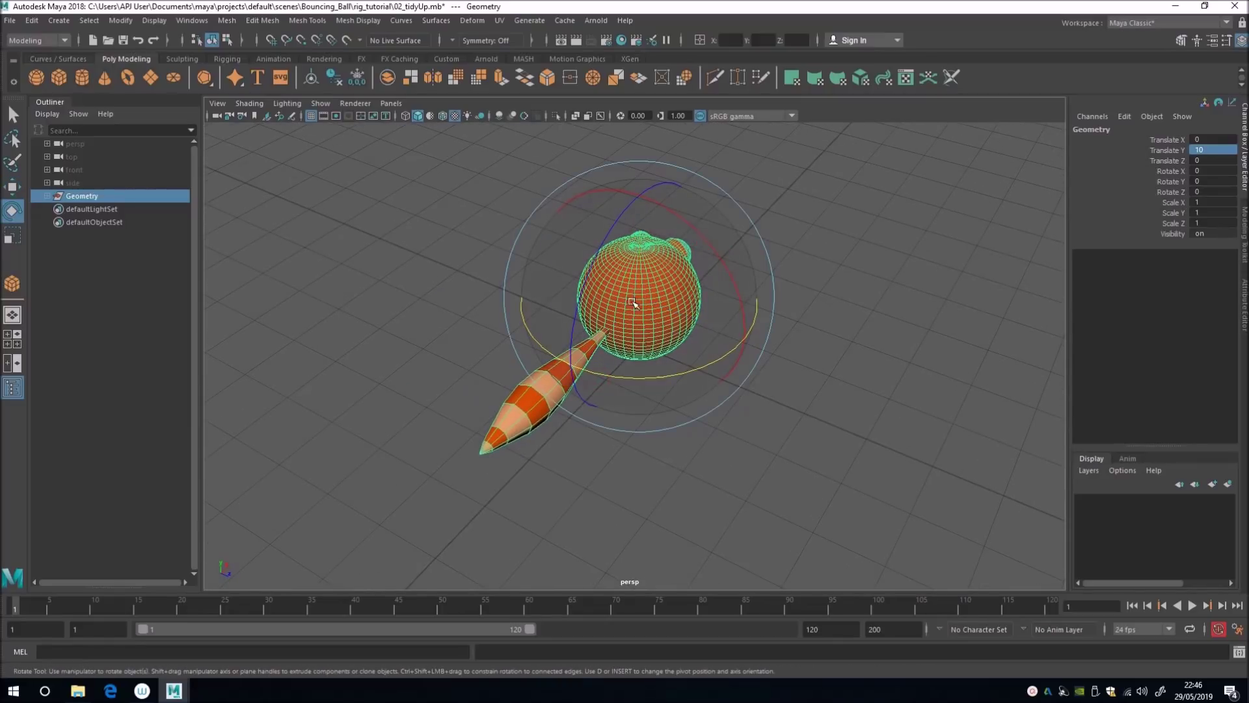
mouse_move(631, 300)
left_mouse_down()
mouse_move(689, 324)
mouse_move(614, 294)
mouse_move(634, 298)
left_mouse_up()
left_click_drag(625, 379, 538, 381)
left_click(630, 279)
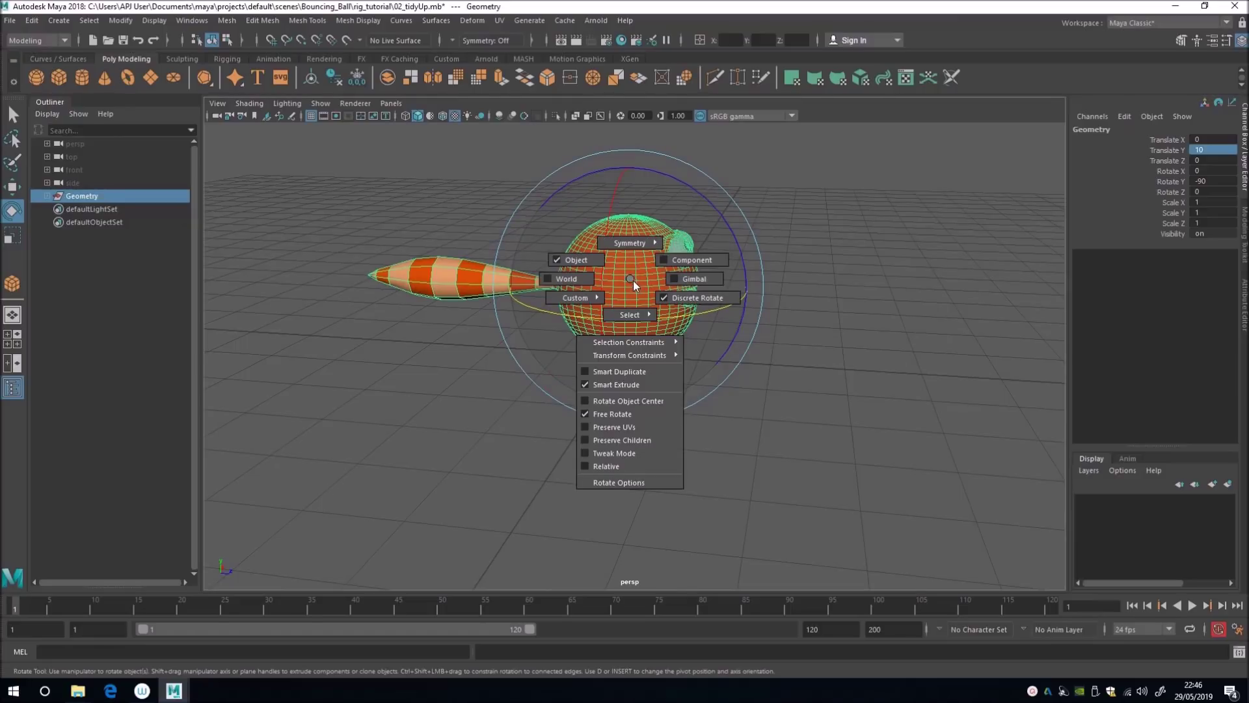
left_click(666, 295)
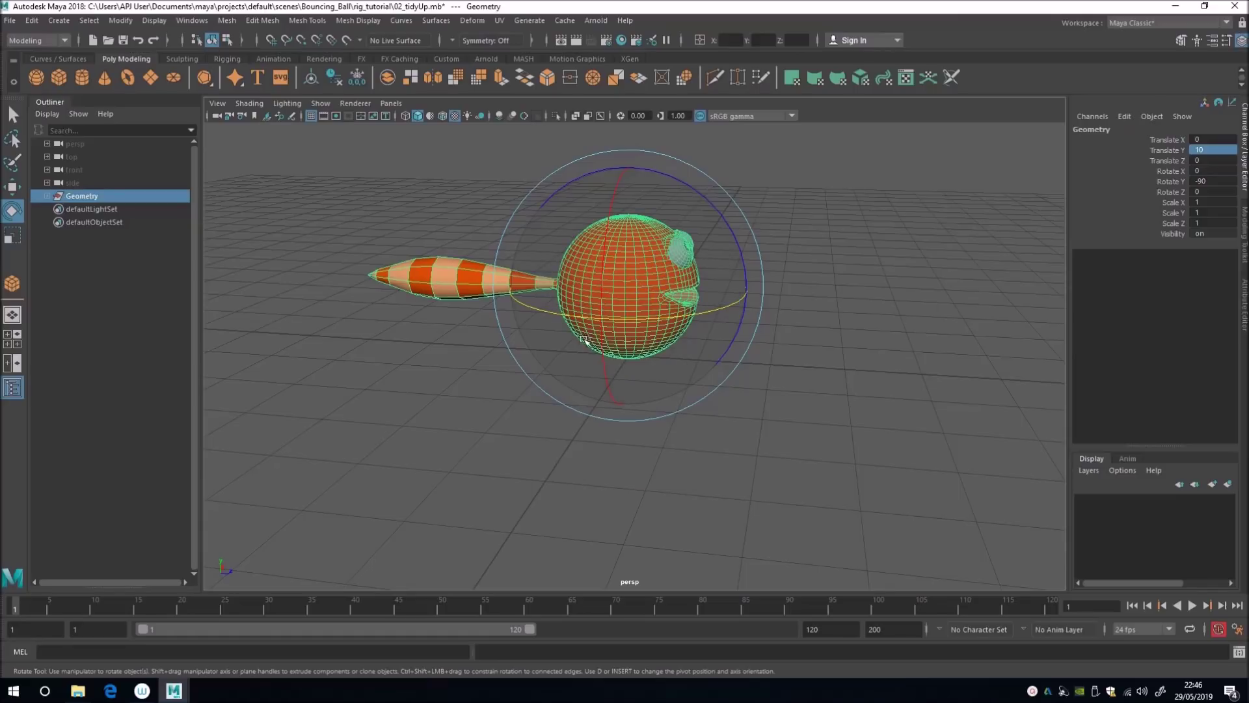
left_click_drag(583, 339, 525, 315, "alt")
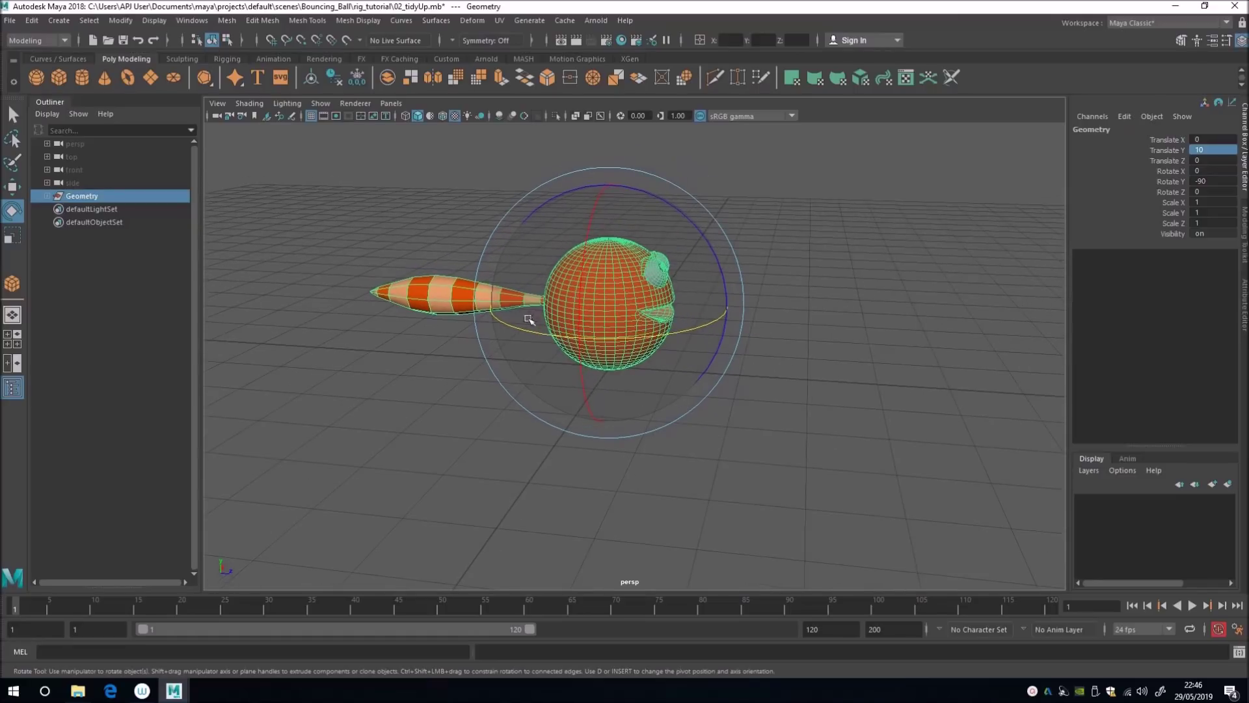
left_click(46, 194)
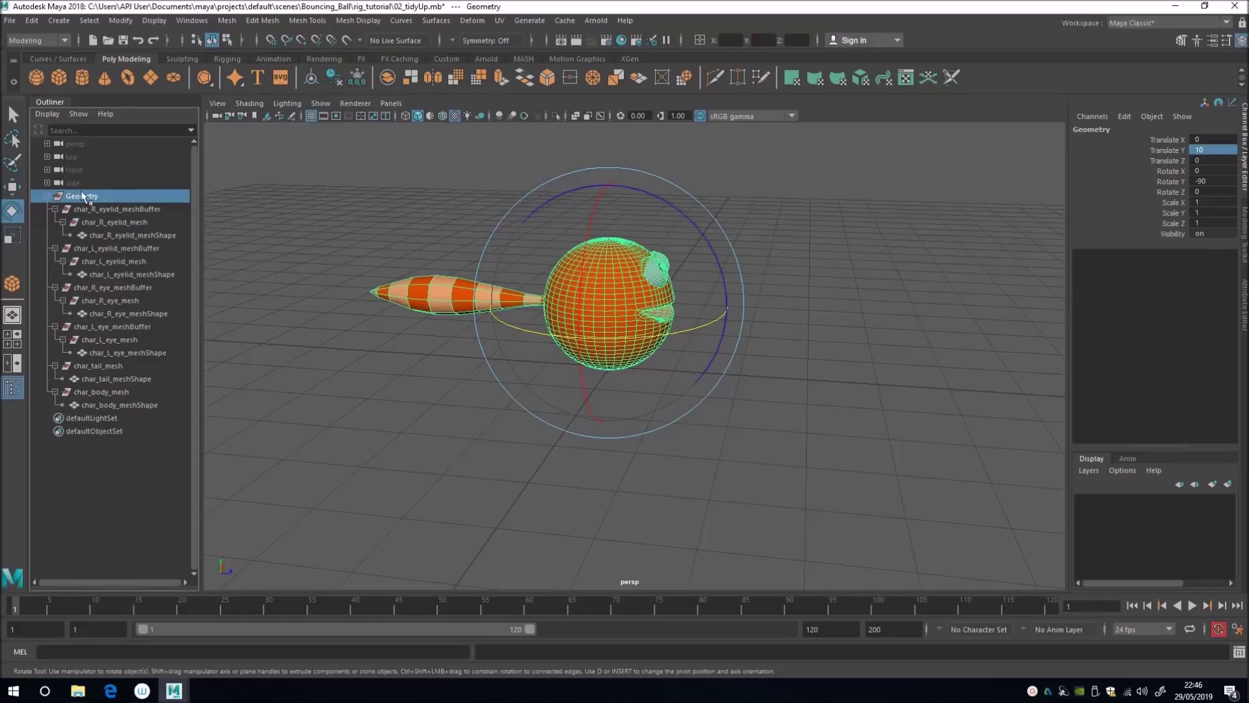
left_click(47, 195)
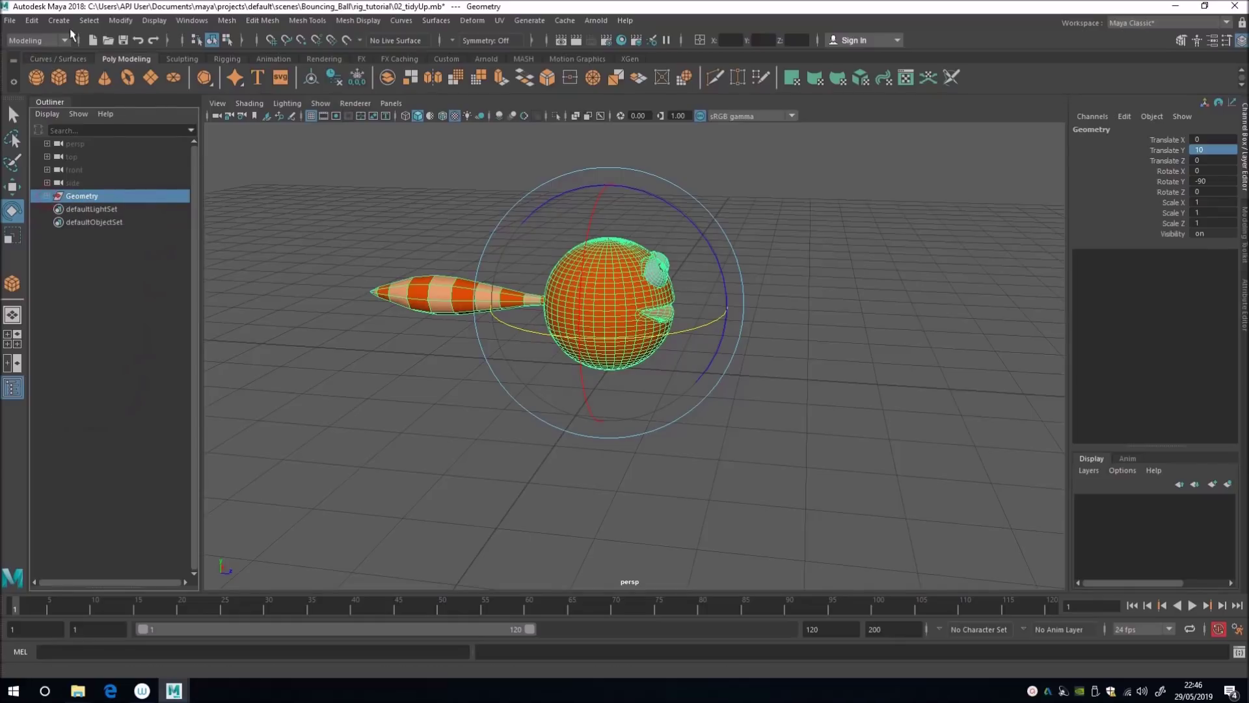
Freeze the Geometry group's transforms with Modify > Freeze Transformations
left_click(121, 20)
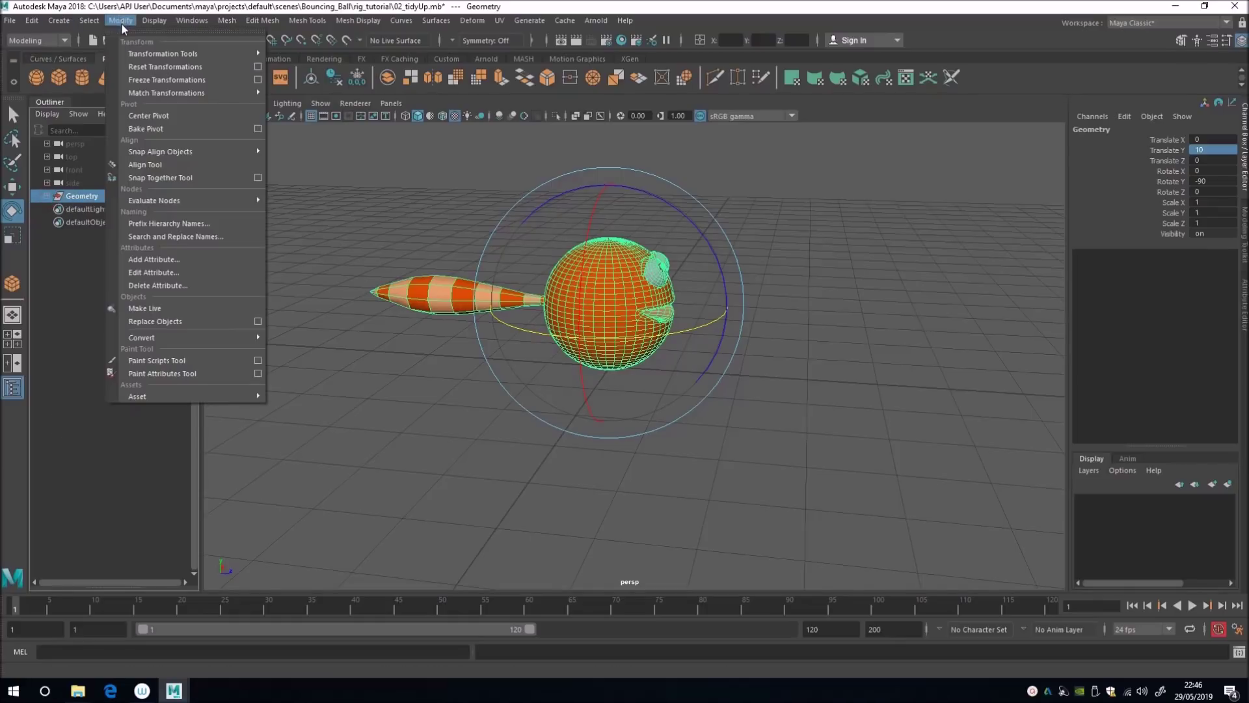
left_click(151, 79)
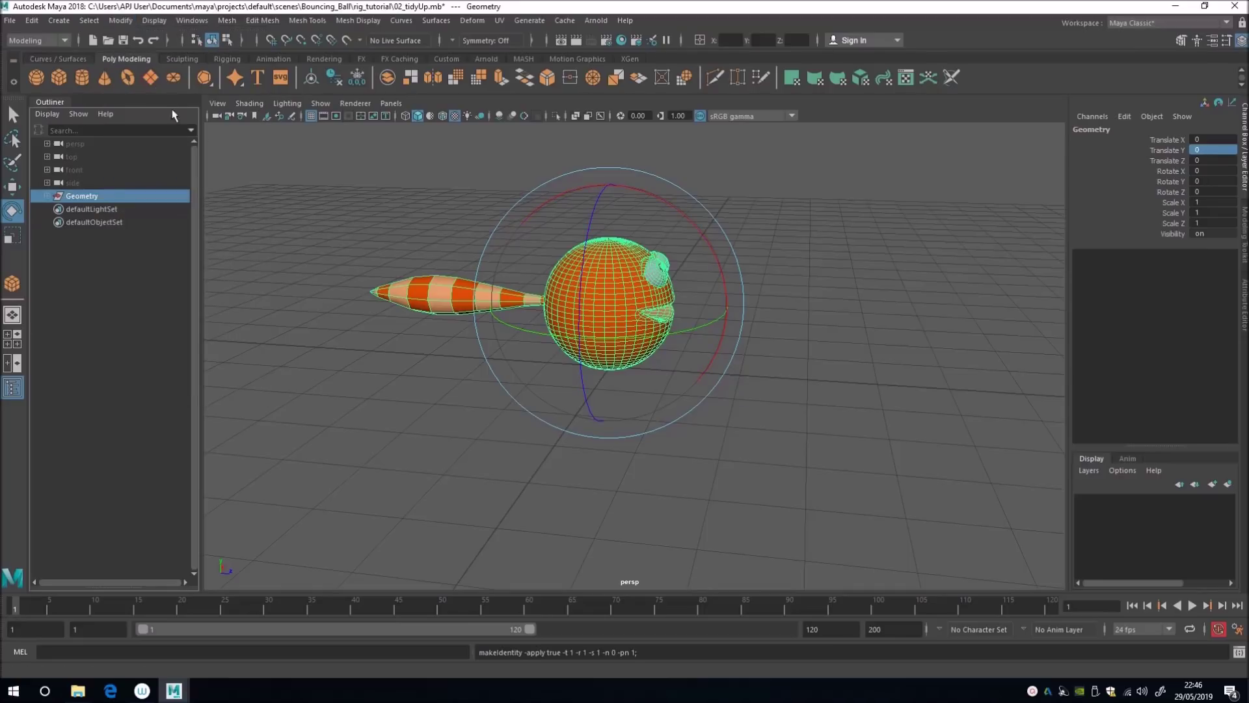